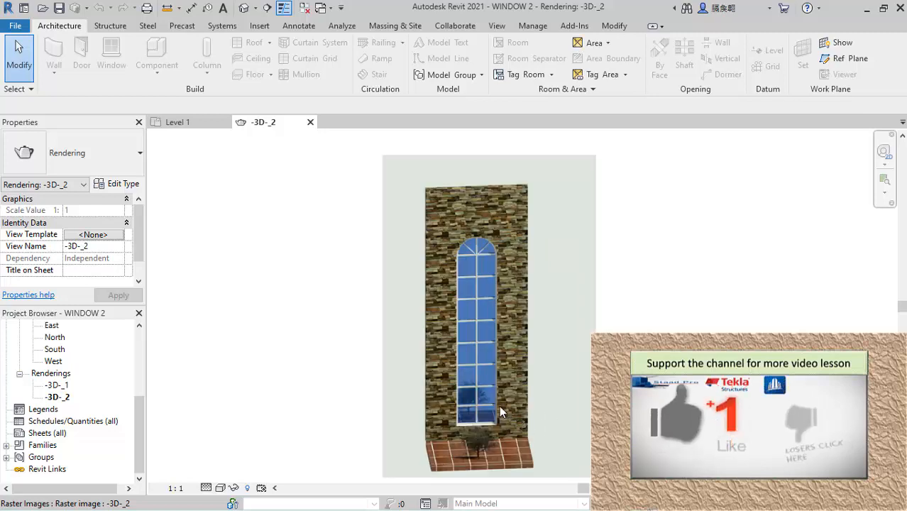
Examine the arched window in the stone wall on rendering -3D-_2 and close that view
scroll(483, 332, up, 1)
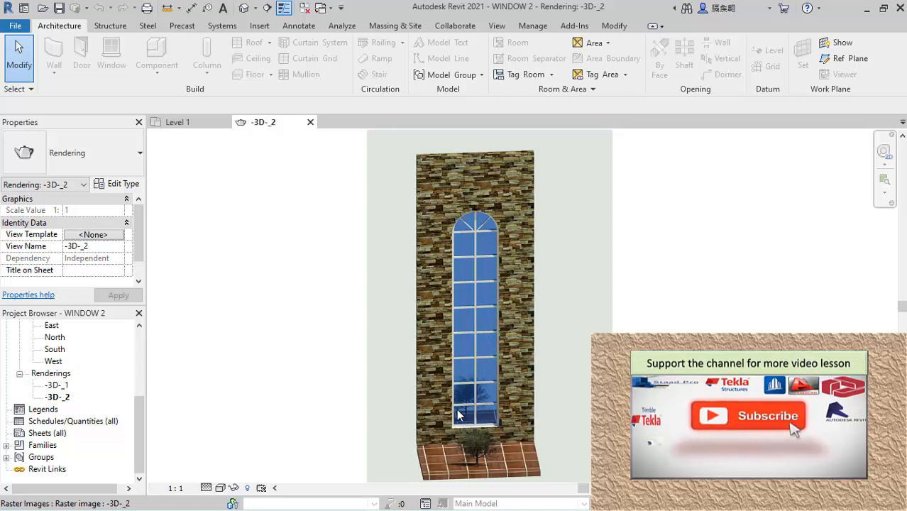
scroll(488, 364, down, 2)
scroll(494, 370, up, 2)
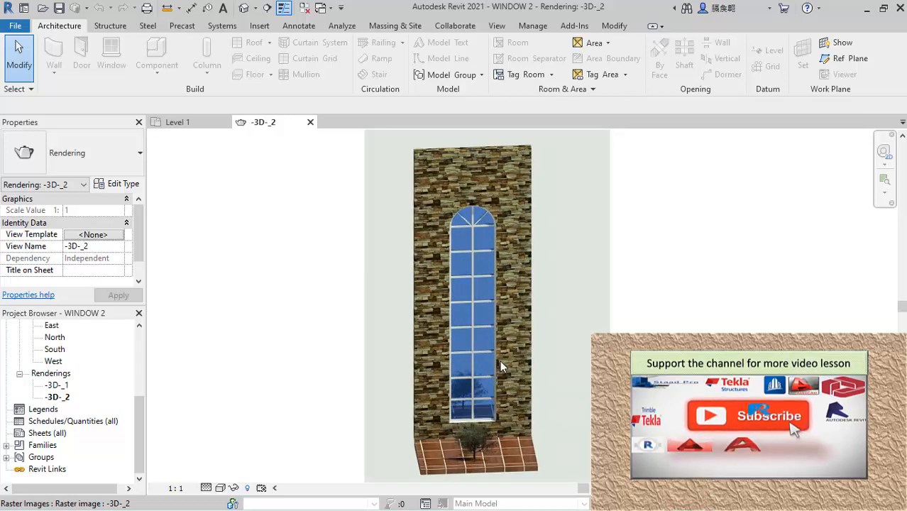
scroll(497, 359, up, 3)
scroll(490, 361, down, 2)
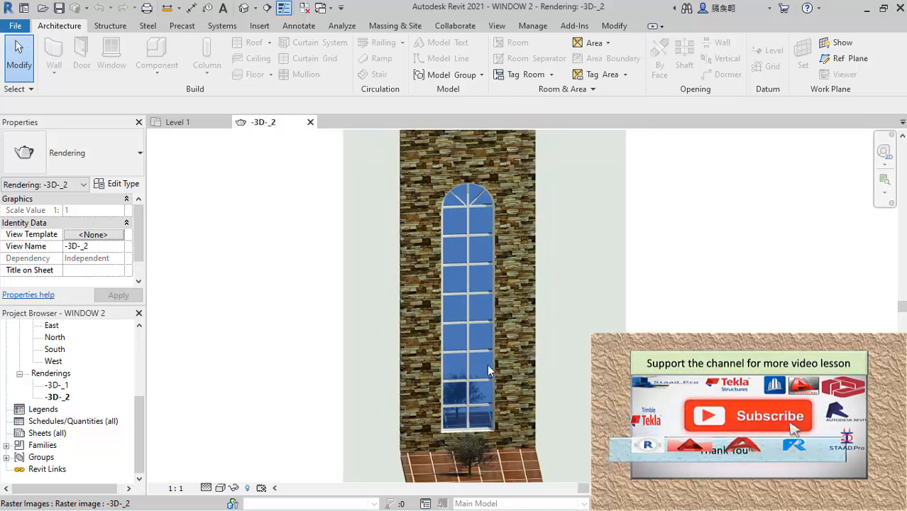
scroll(487, 364, down, 2)
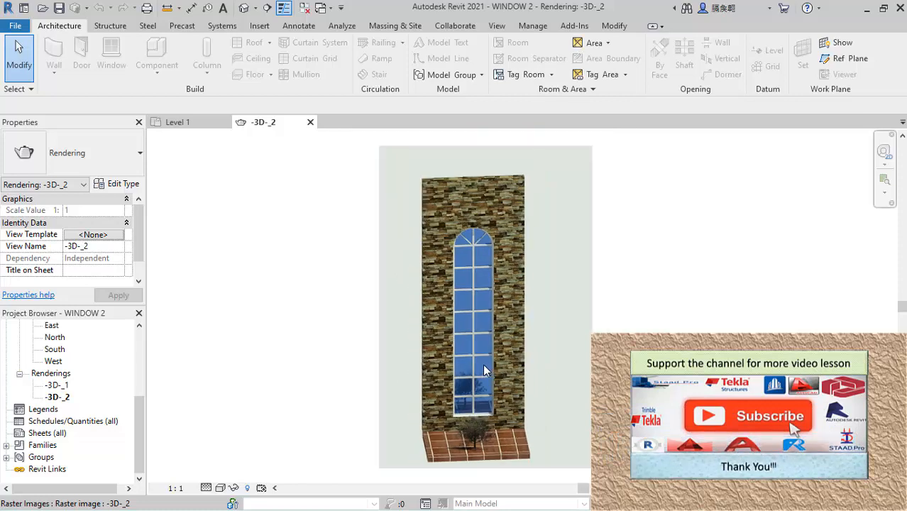
key(ctrl+F4)
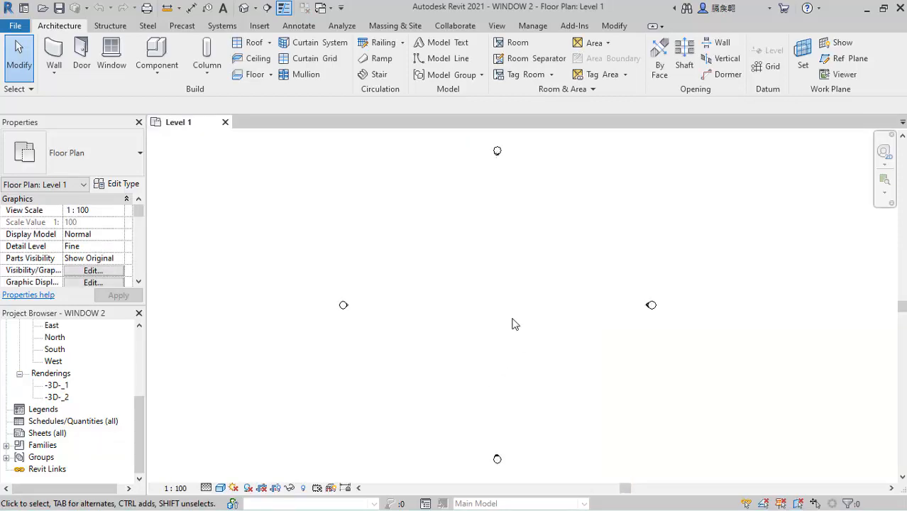
Choose the Basic Wall type Generic - 200mm for a new wall on the Level 1 floor plan
scroll(395, 293, down, 2)
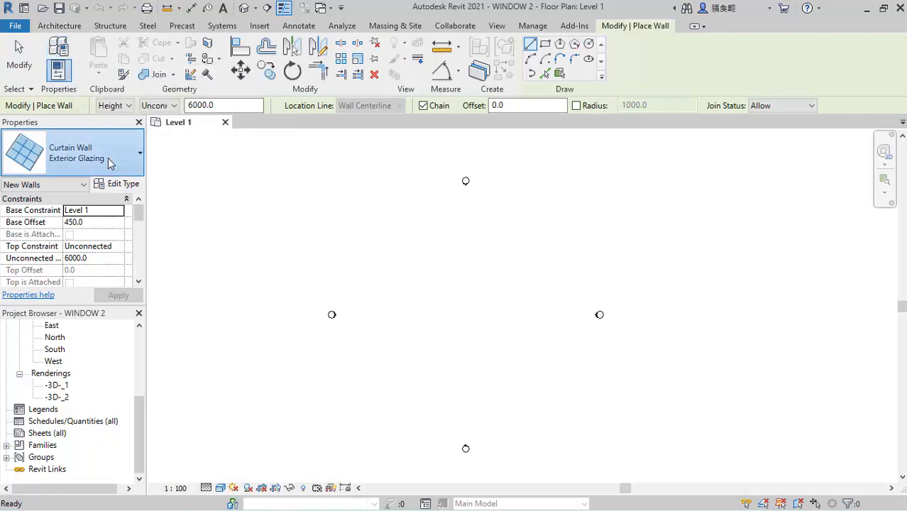
click(108, 163)
scroll(104, 264, up, 10)
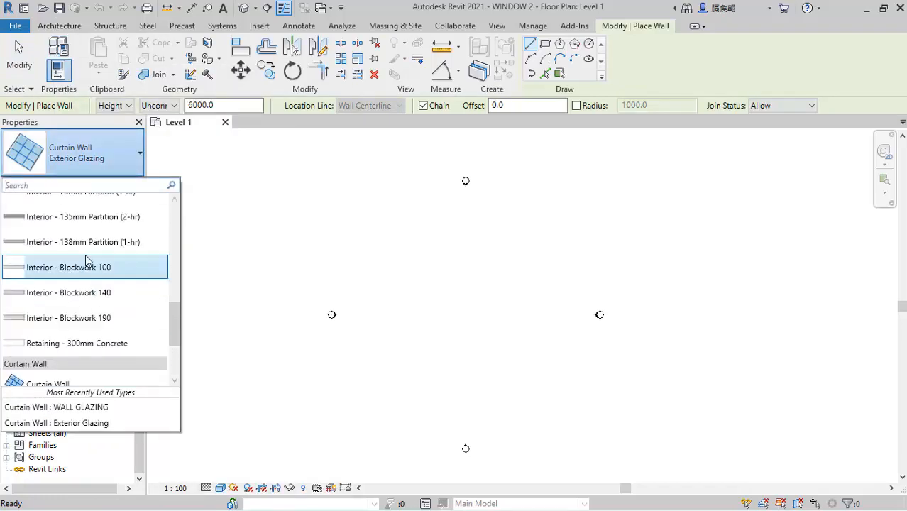
scroll(103, 274, down, 3)
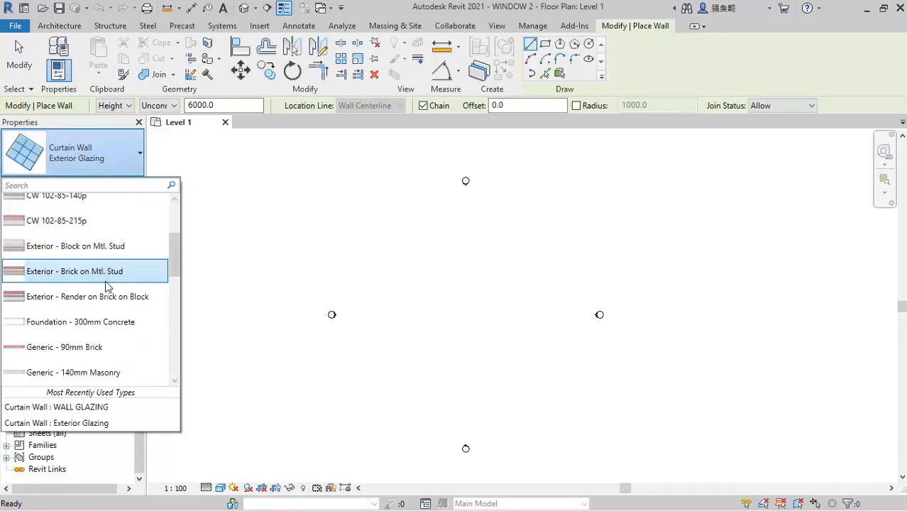
drag(70, 331, 77, 365)
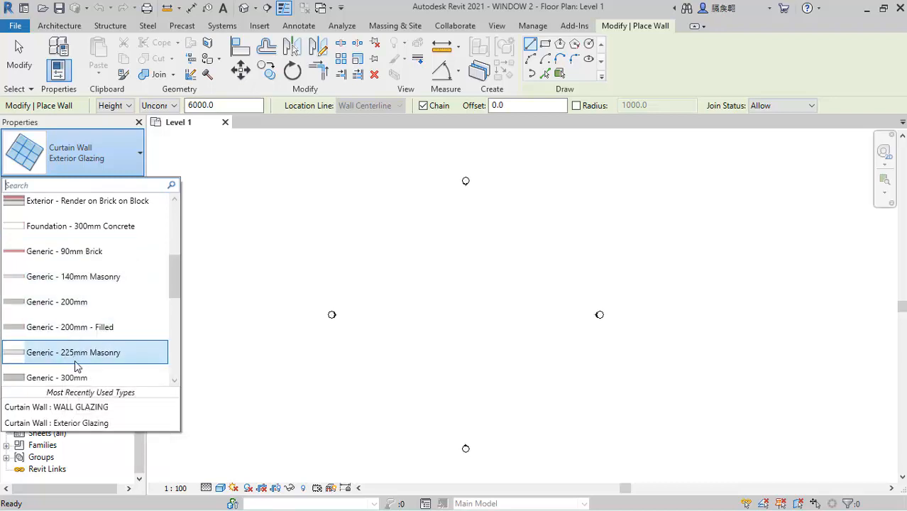
scroll(76, 366, down, 1)
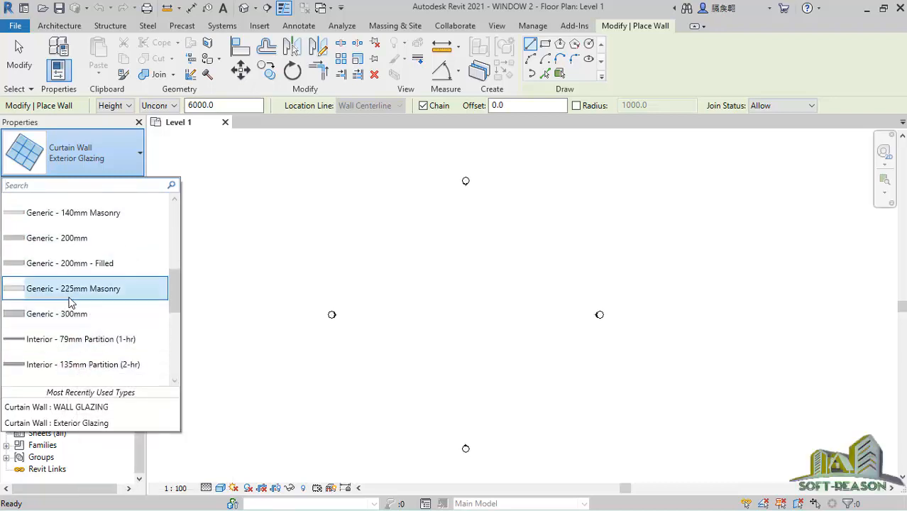
scroll(71, 291, up, 2)
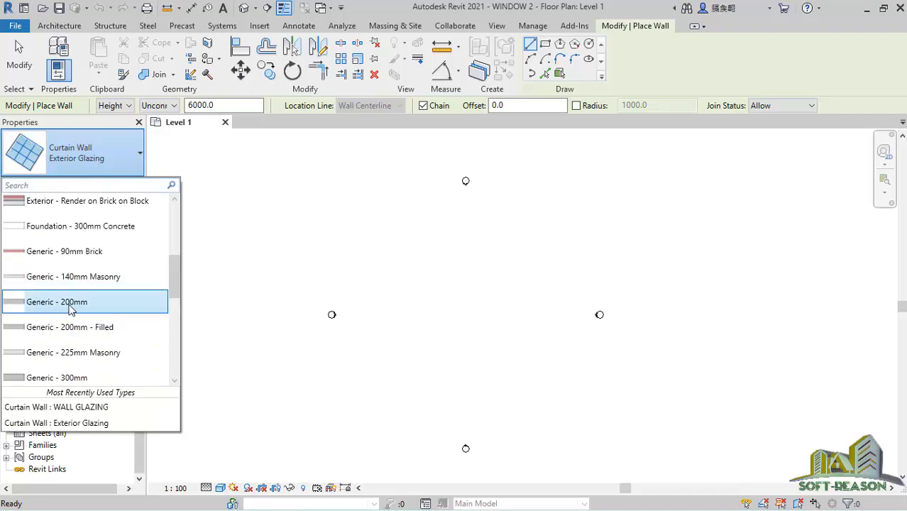
click(71, 305)
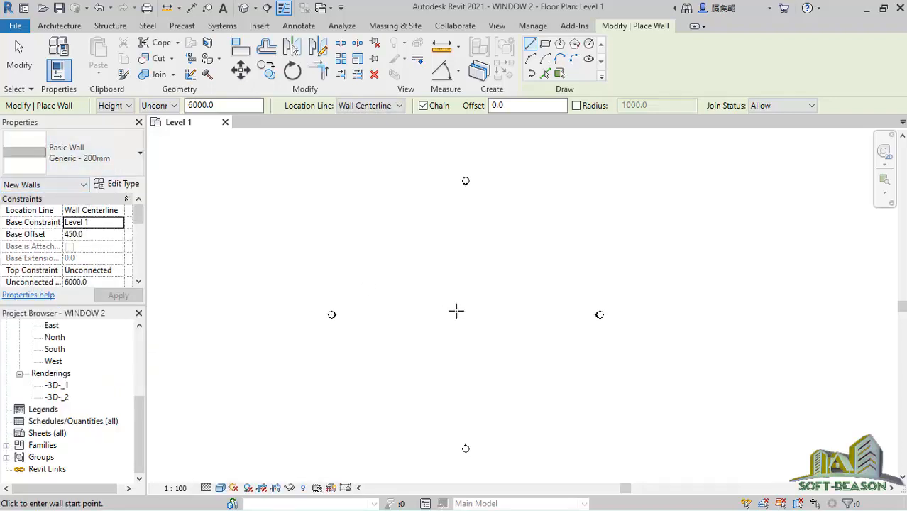
Draw a single horizontal wall 3000 mm long between the elevation markers and finish the Wall command
scroll(491, 312, up, 1)
click(398, 316)
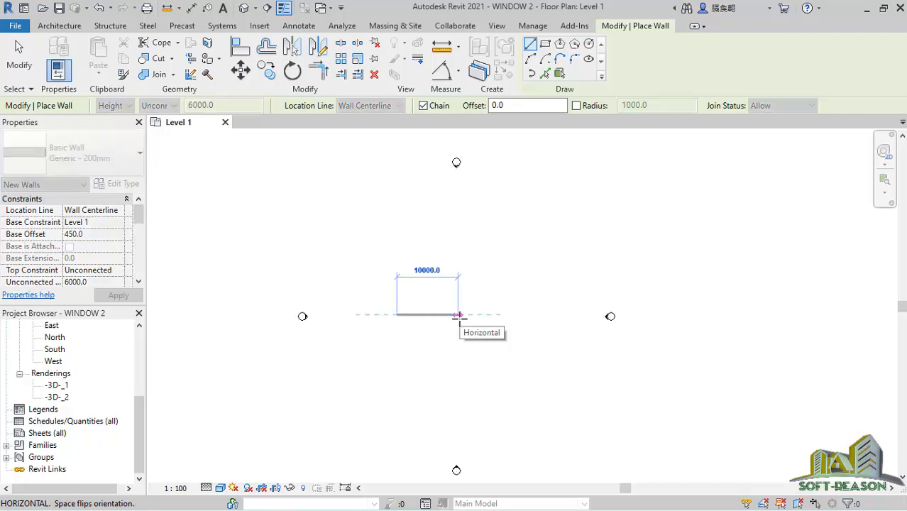
text(3000)
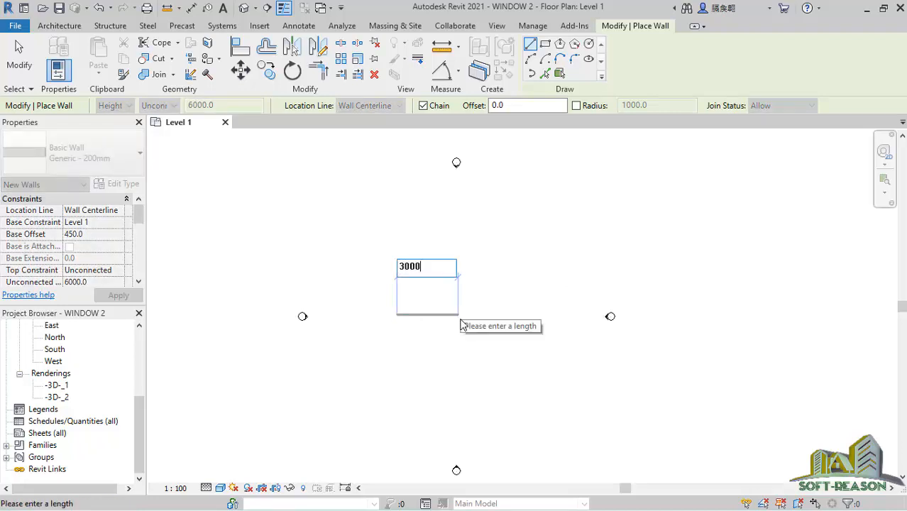
key(Return)
scroll(393, 323, up, 1)
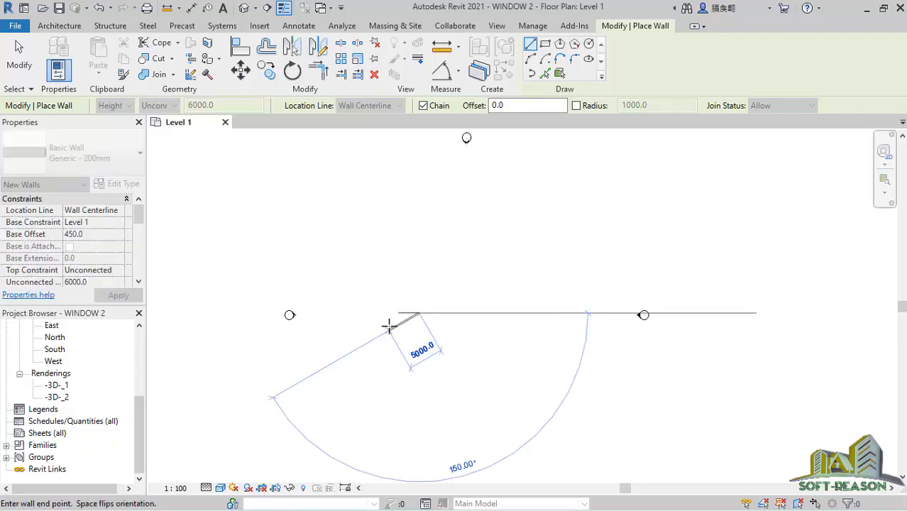
key(Escape)
scroll(405, 314, up, 2)
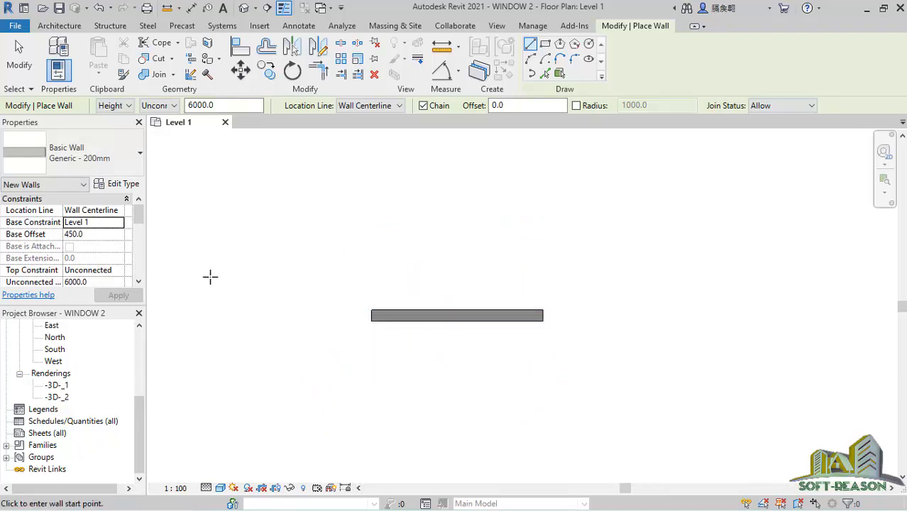
key(Escape)
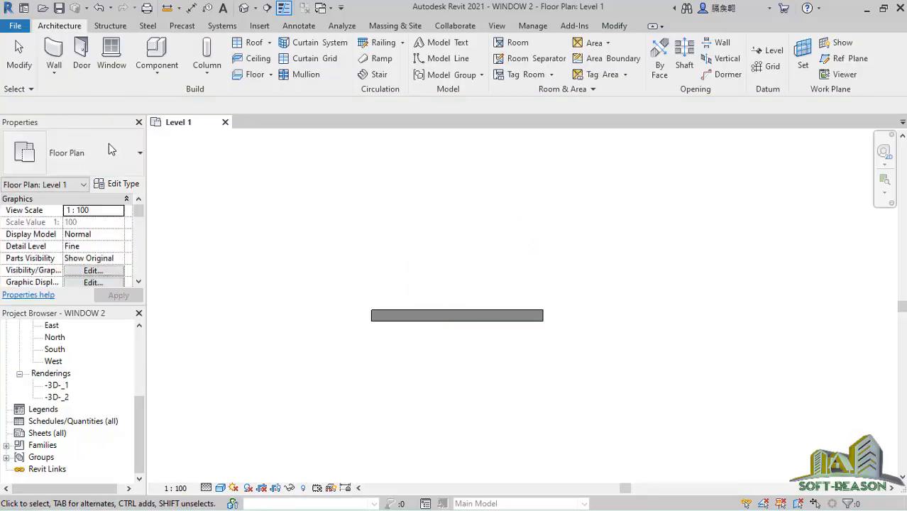
Draw a 1200 mm Exterior Glazing curtain wall along the generic wall's centreline, starting 800 mm from its left end
click(58, 54)
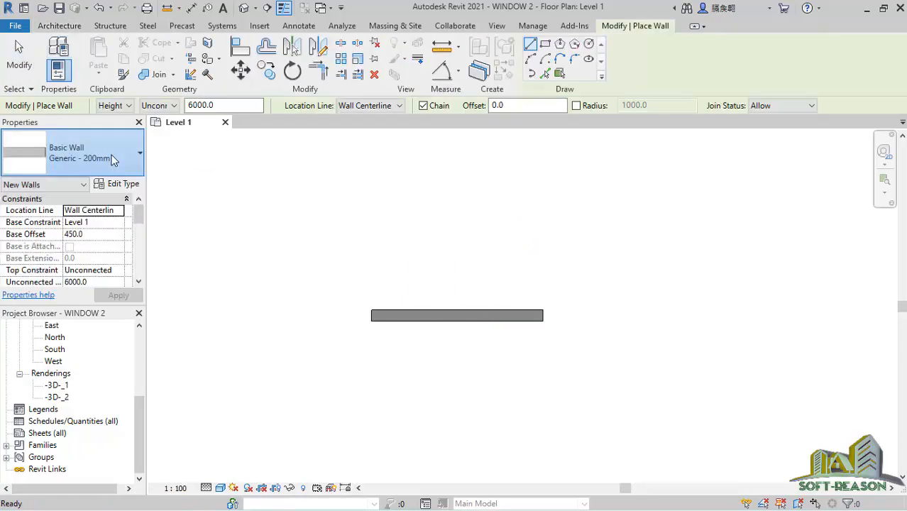
click(111, 154)
scroll(114, 284, down, 5)
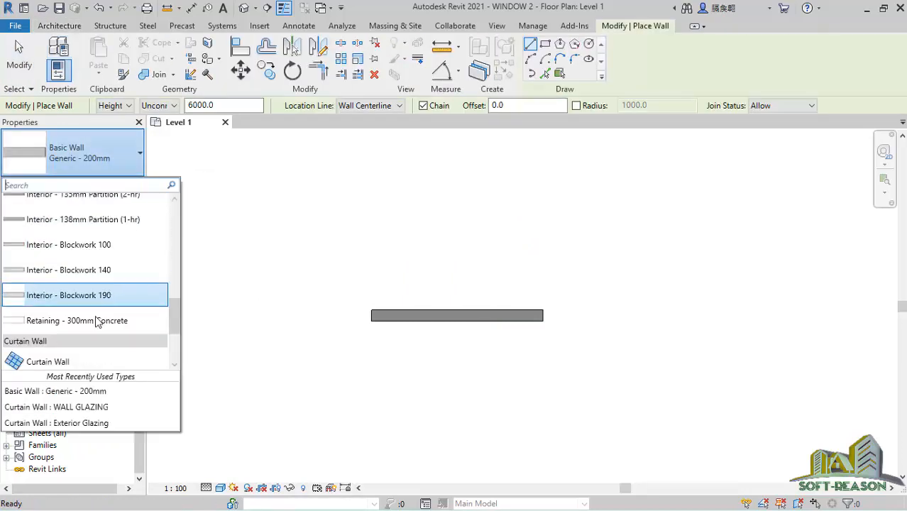
scroll(80, 341, down, 2)
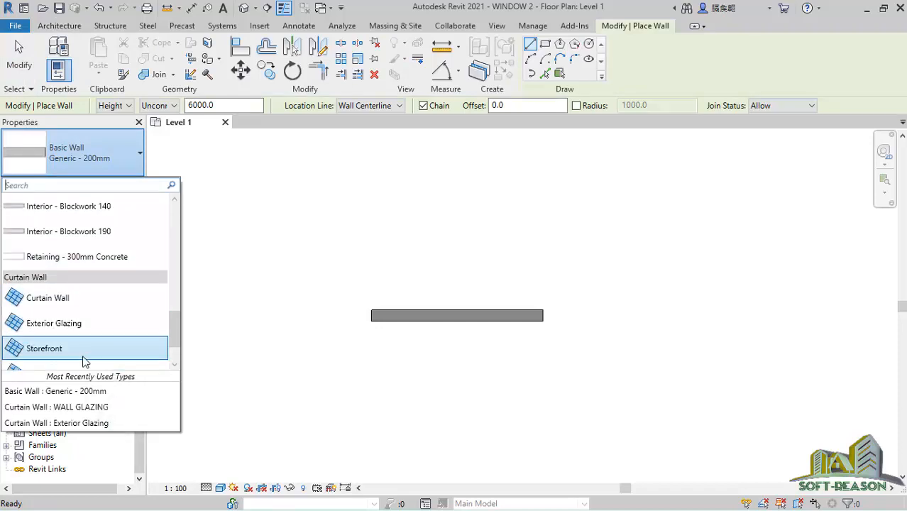
click(62, 327)
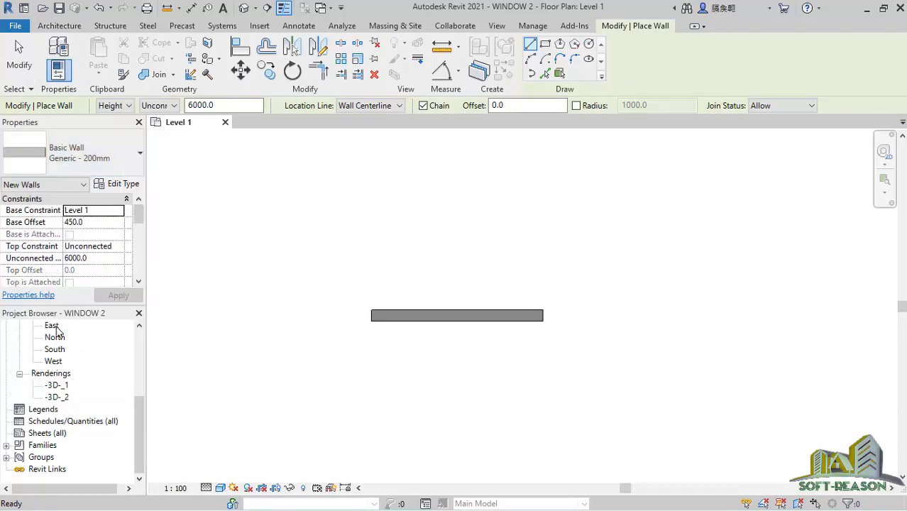
scroll(433, 332, up, 2)
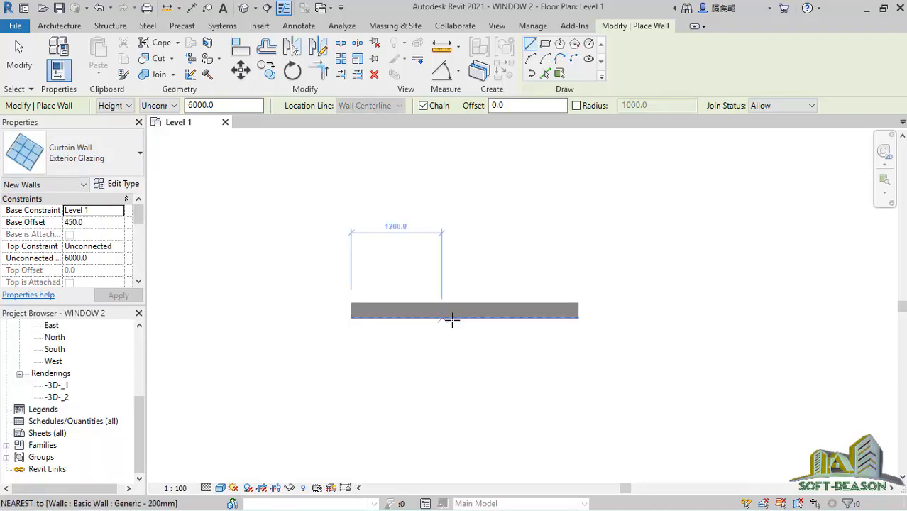
click(411, 309)
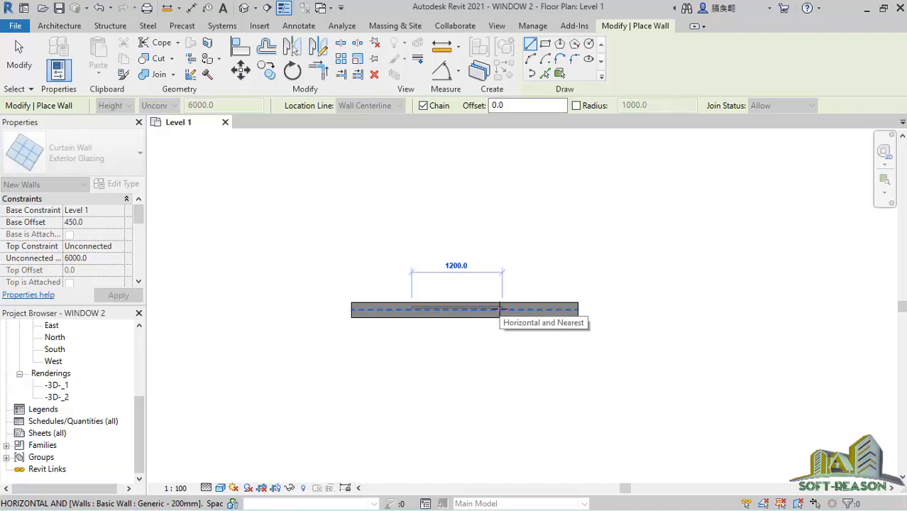
click(441, 334)
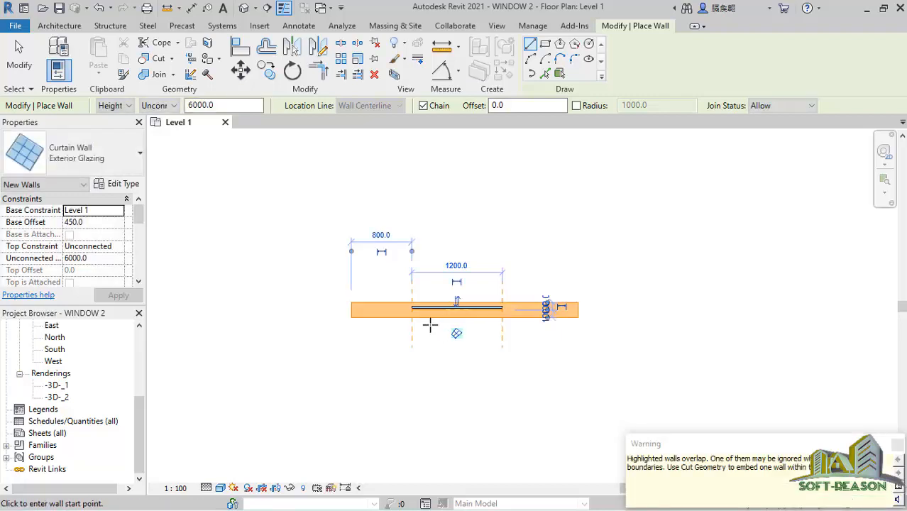
click(19, 54)
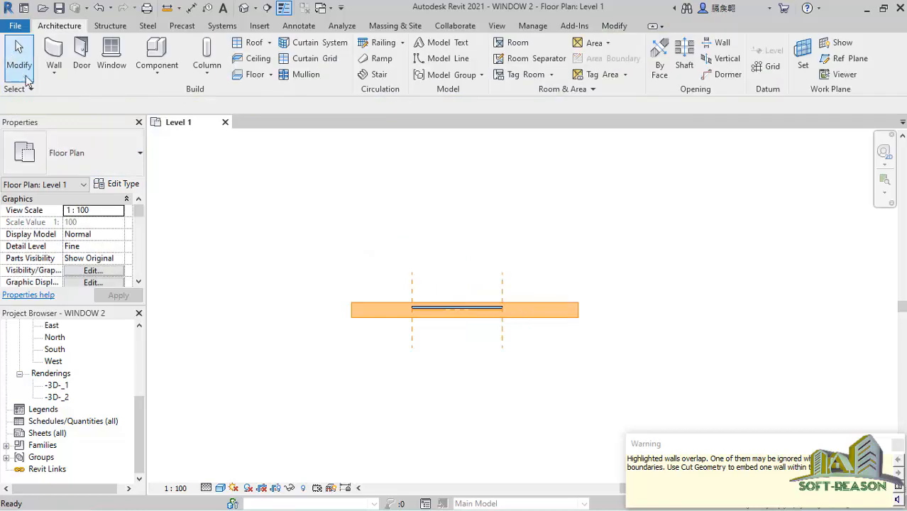
Cut the generic wall with the embedded Exterior Glazing curtain wall using Cut Geometry
click(613, 25)
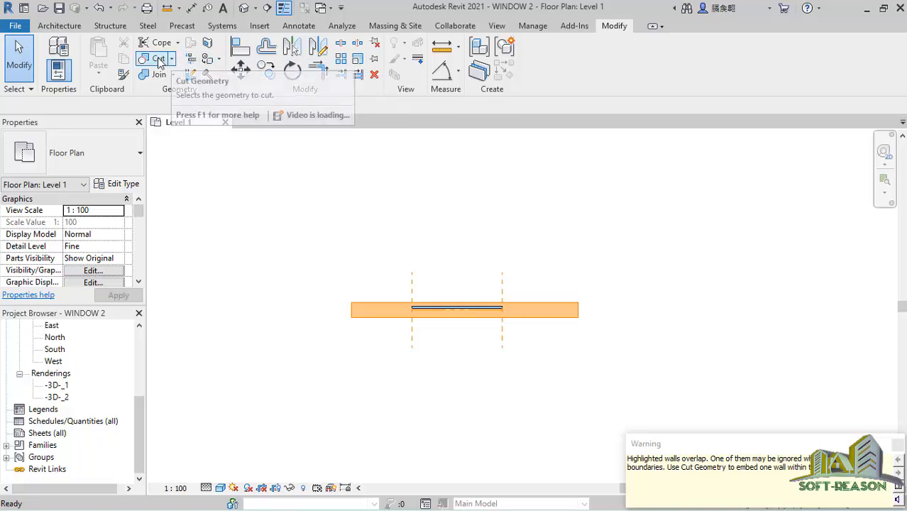
click(159, 58)
click(377, 312)
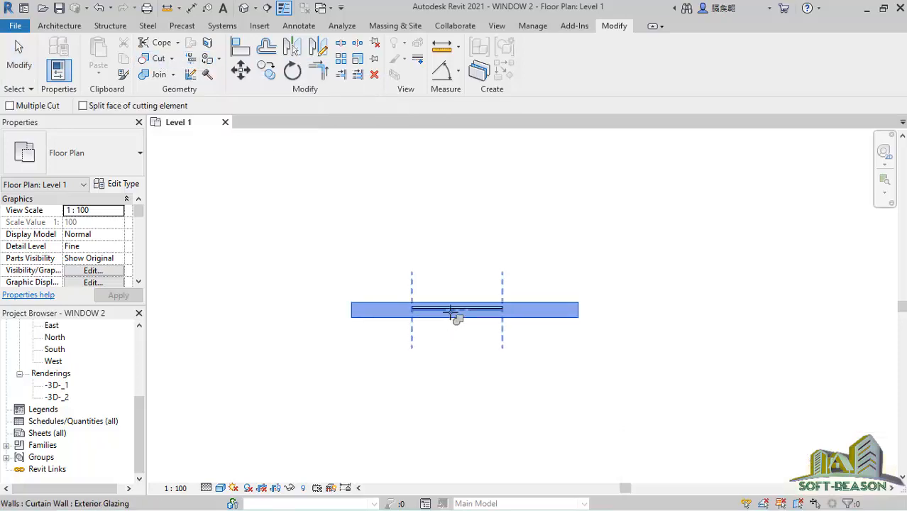
click(453, 307)
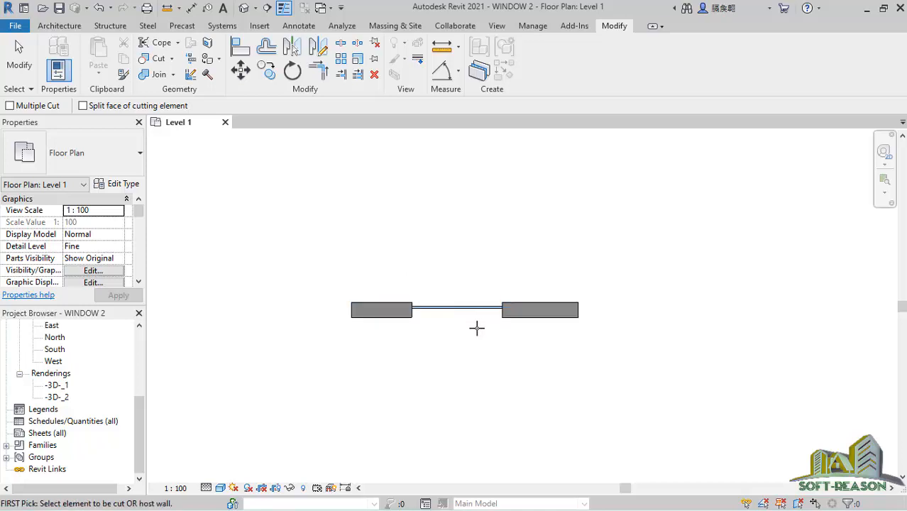
Add an aligned dimension string across both wall ends and both curtain wall edges, and constrain its segments to be equal
click(190, 8)
scroll(461, 299, up, 1)
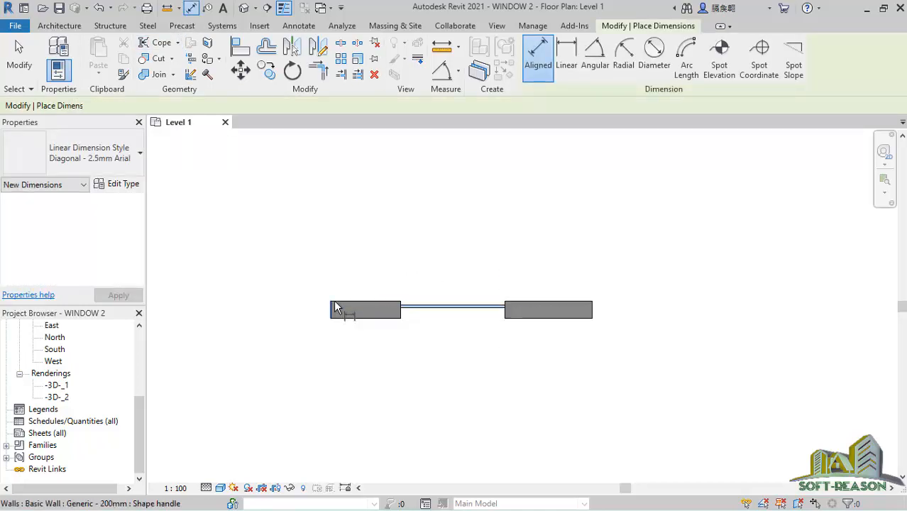
click(331, 304)
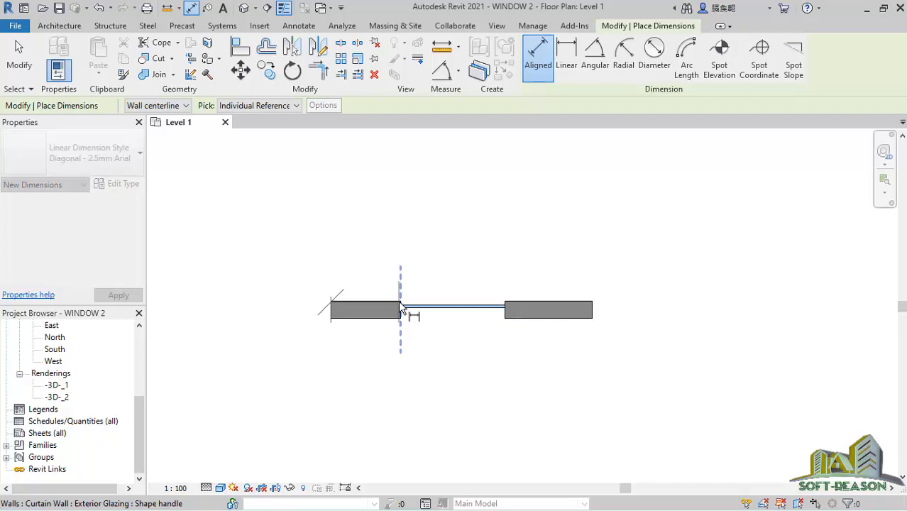
click(402, 307)
click(507, 304)
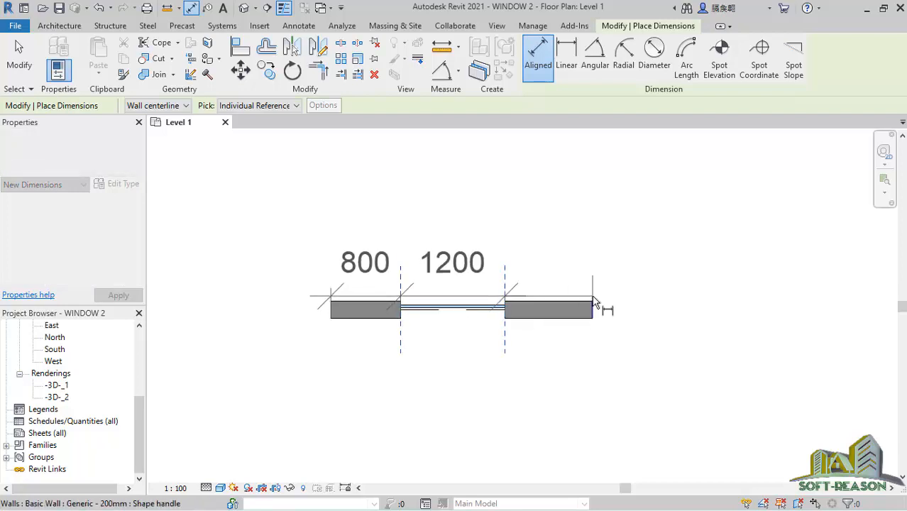
click(594, 305)
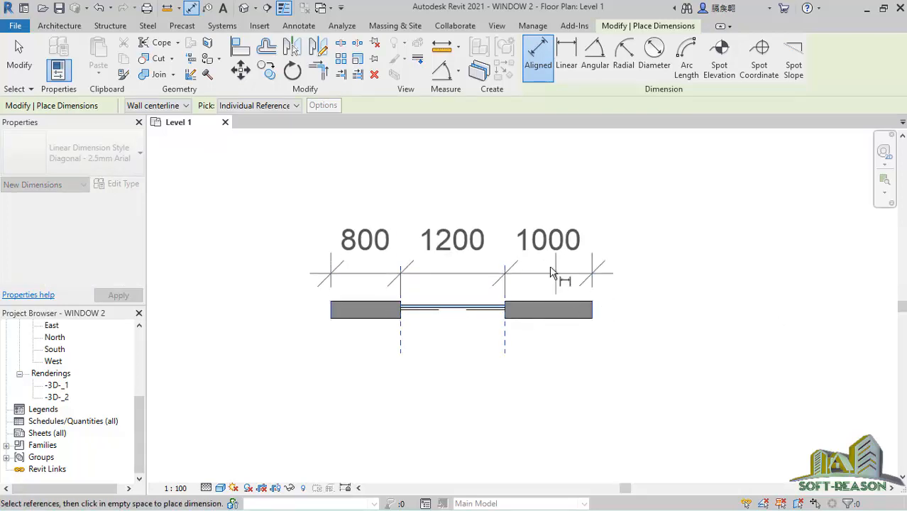
click(543, 248)
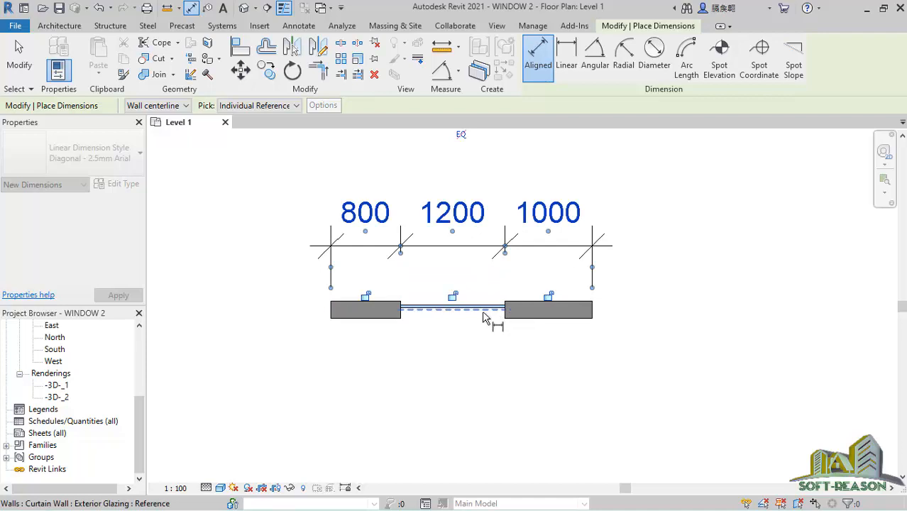
click(461, 139)
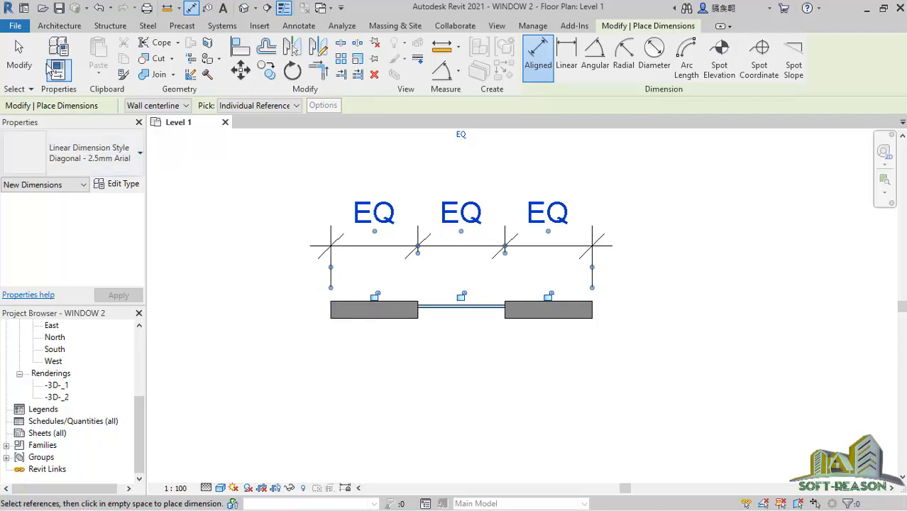
click(21, 60)
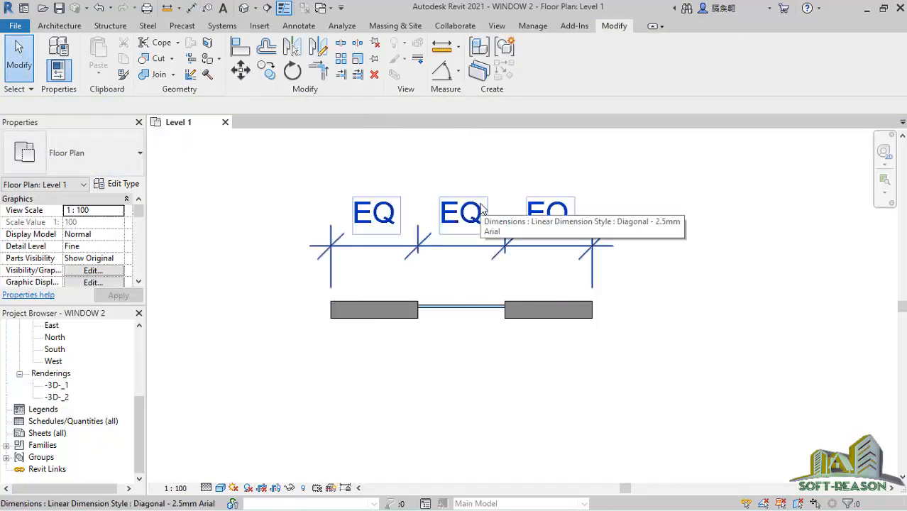
Sketch a rectangular Generic 150mm floor boundary, about 3200 by 3100 mm, down from the generic wall's upper-left corner in plan
click(67, 27)
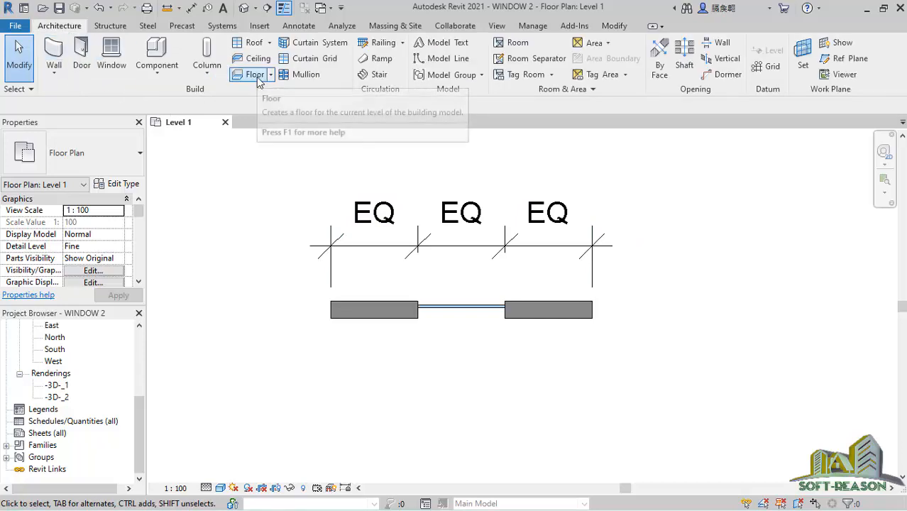
click(257, 78)
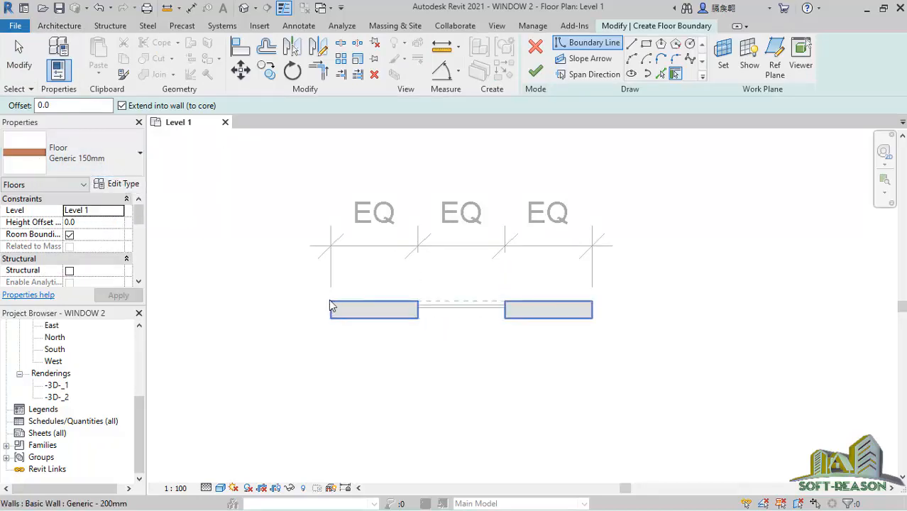
click(649, 46)
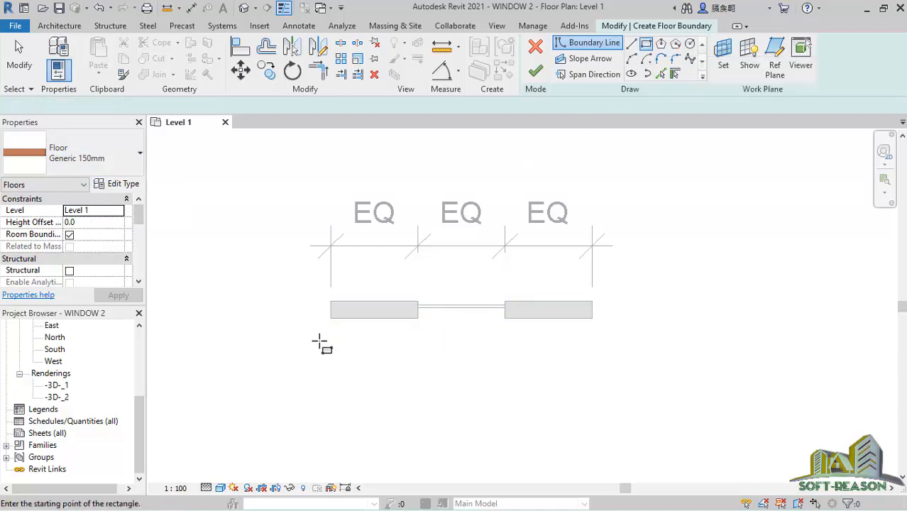
click(331, 301)
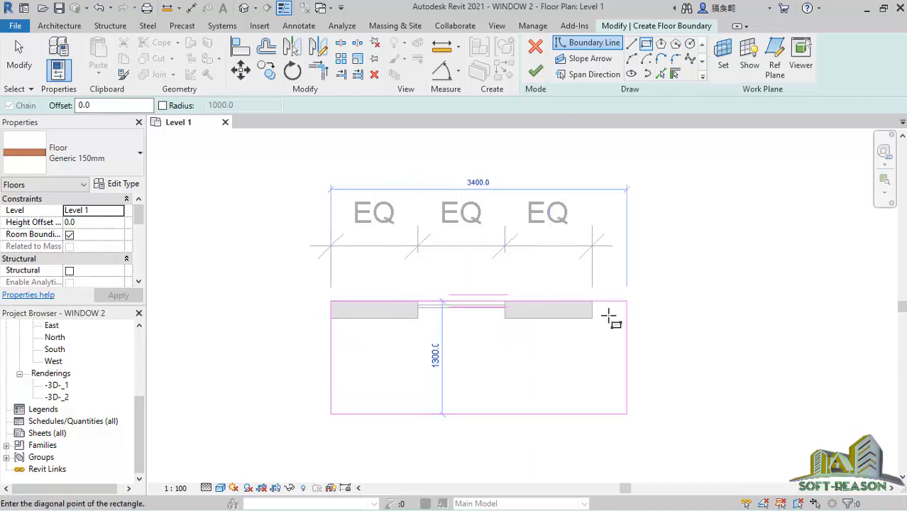
scroll(610, 267, down, 2)
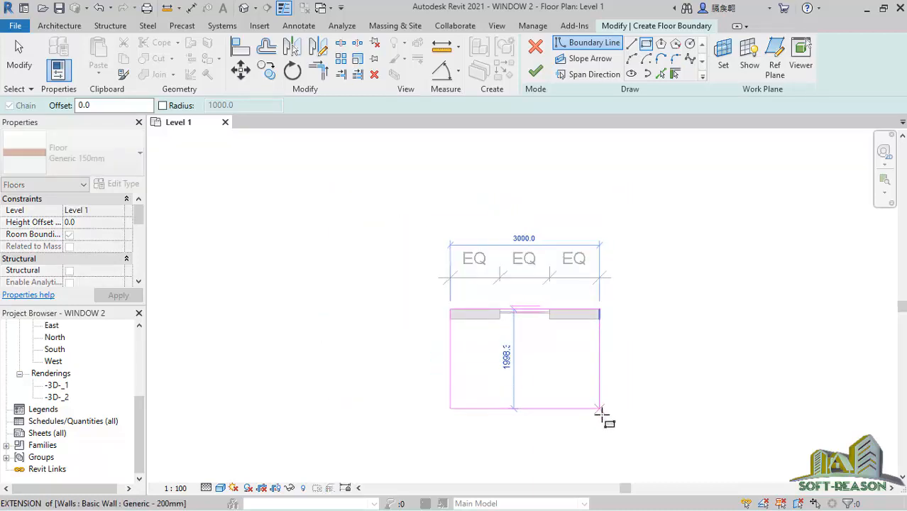
click(609, 463)
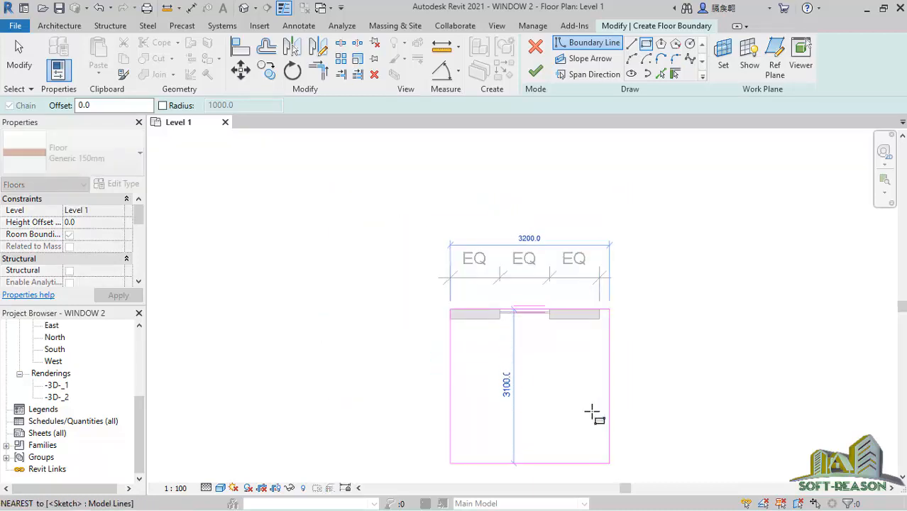
Set the plan view's visual style to Hidden Line and finish the floor sketch
click(220, 488)
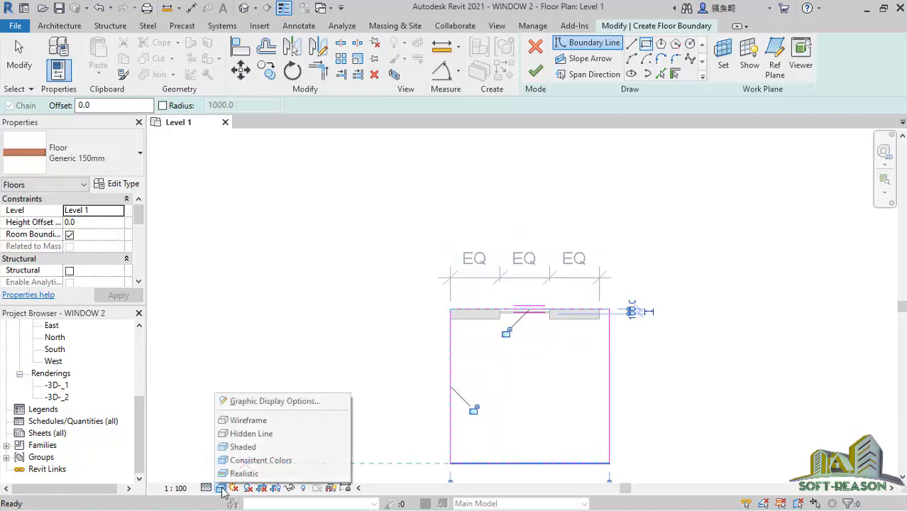
click(230, 434)
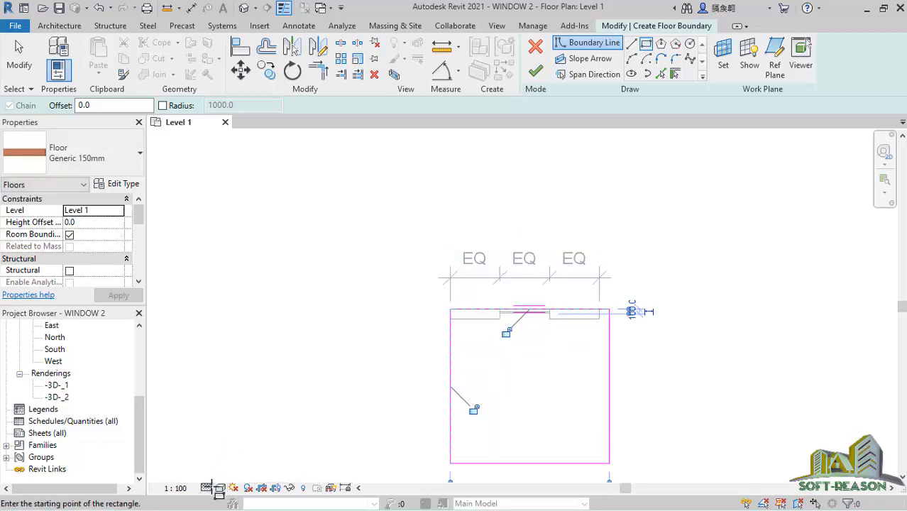
click(536, 71)
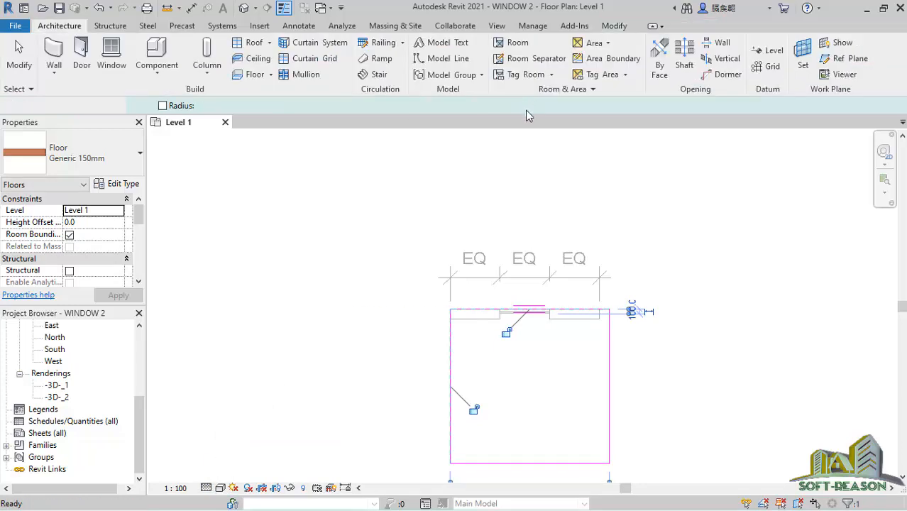
click(560, 338)
scroll(559, 332, up, 2)
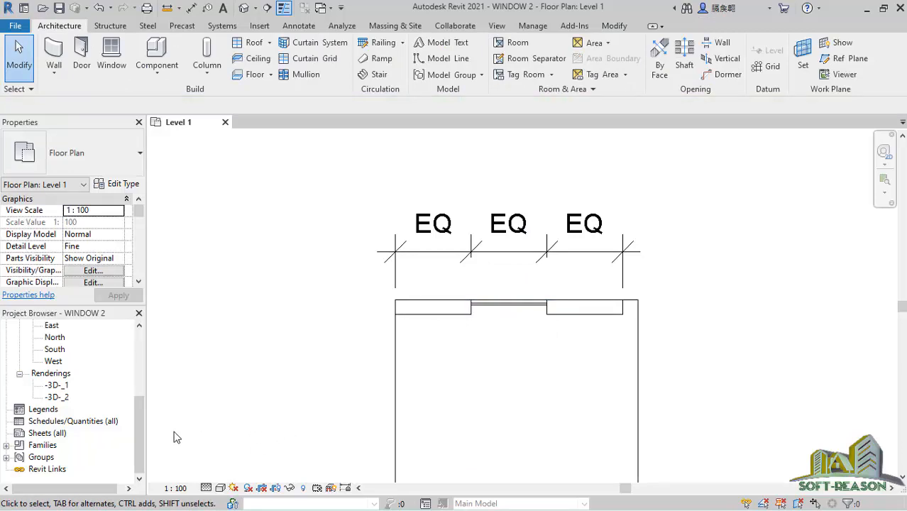
Open the default 3D view and examine how the wall and curtain wall sit relative to the floor
click(243, 7)
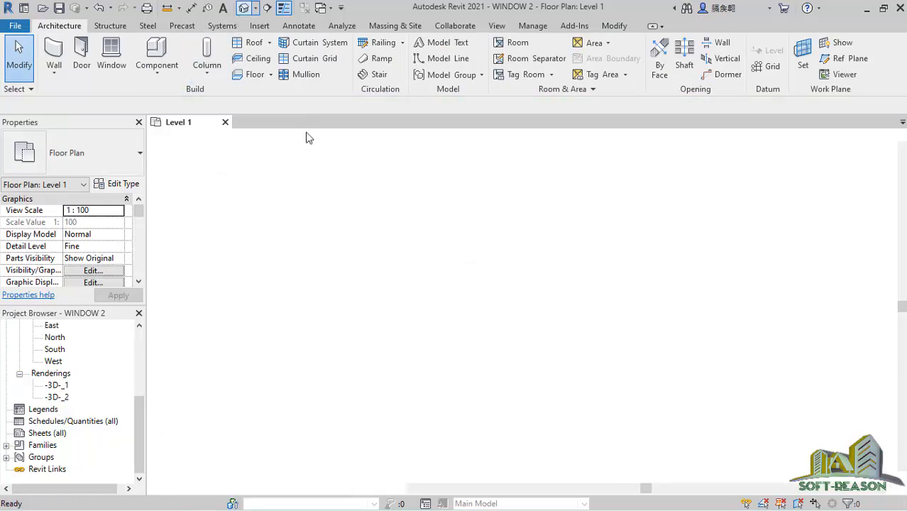
scroll(436, 315, up, 5)
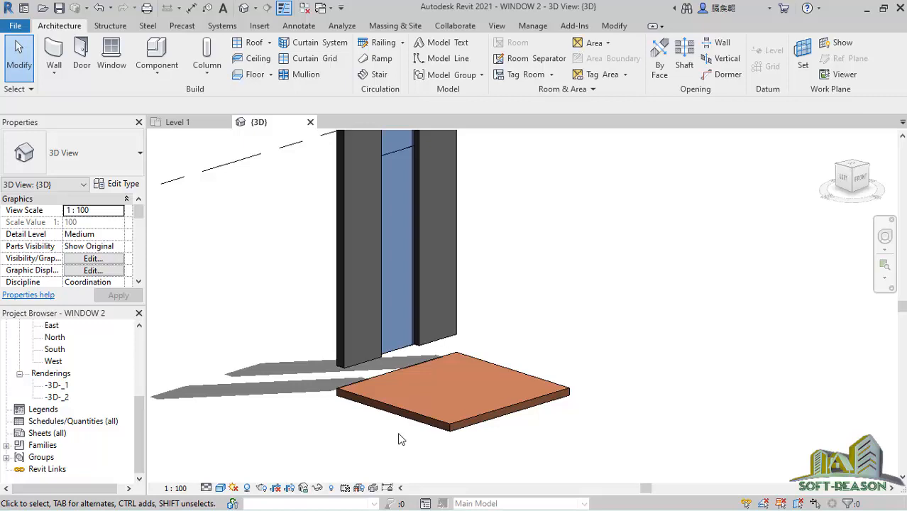
scroll(366, 388, up, 1)
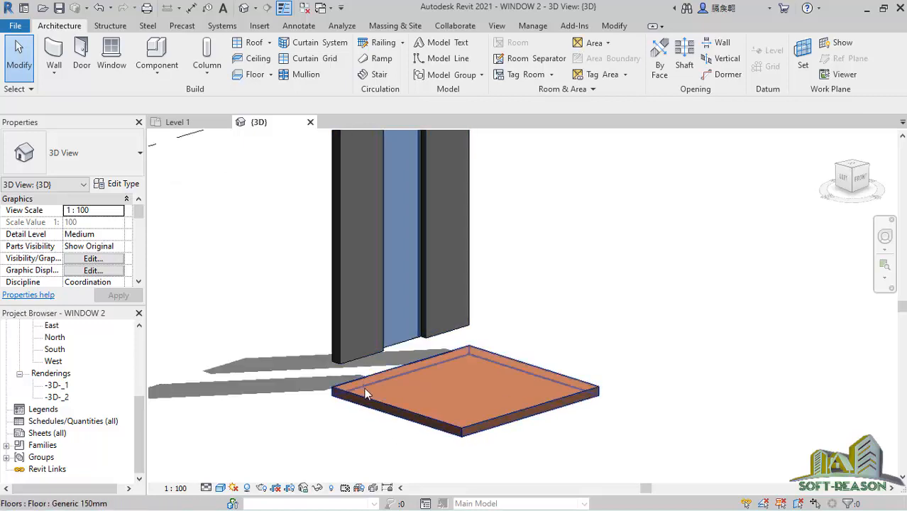
scroll(389, 346, down, 5)
scroll(392, 308, up, 3)
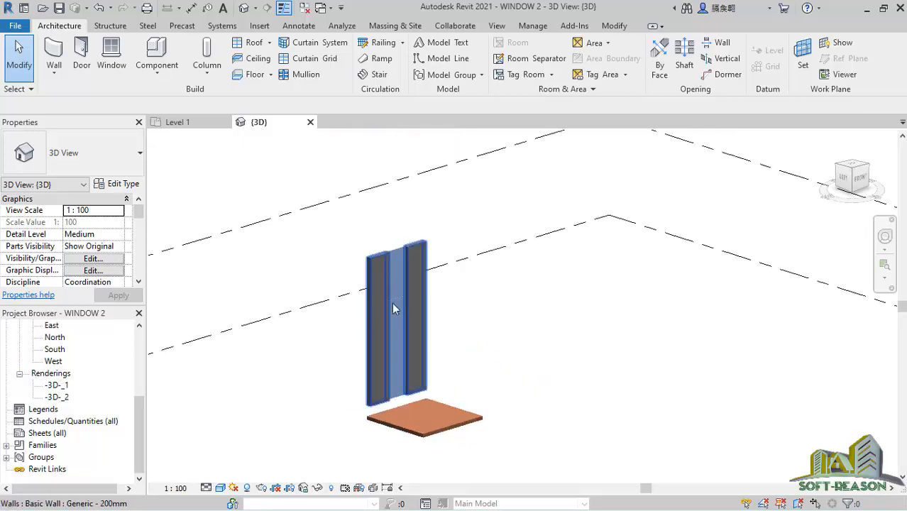
scroll(391, 332, down, 2)
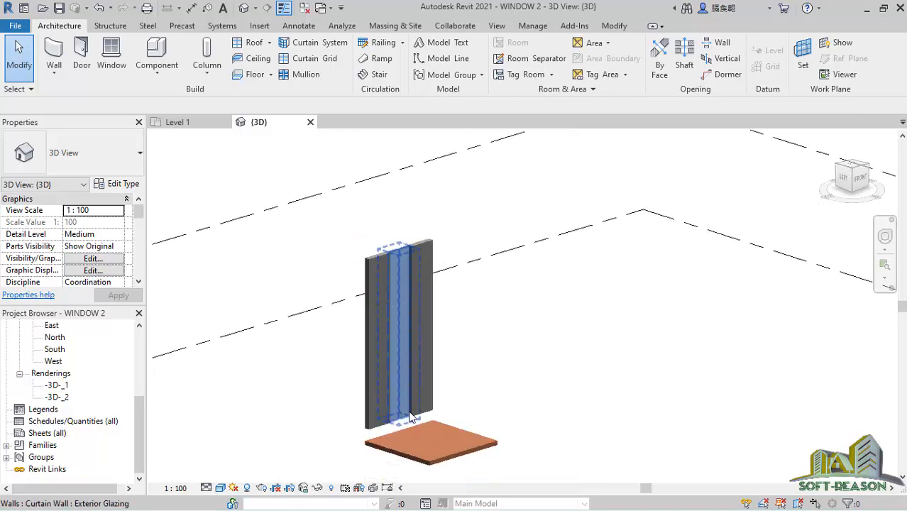
scroll(397, 439, up, 5)
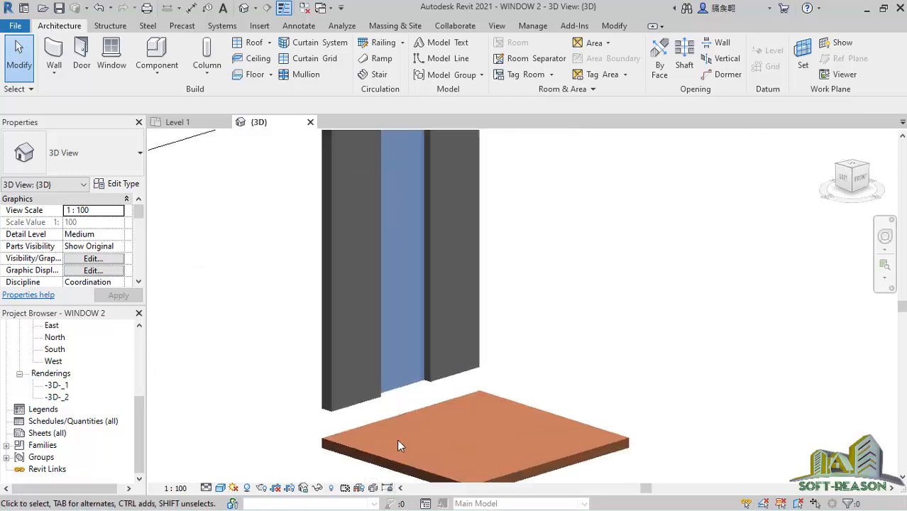
Set the generic wall's base offset to 0
click(344, 401)
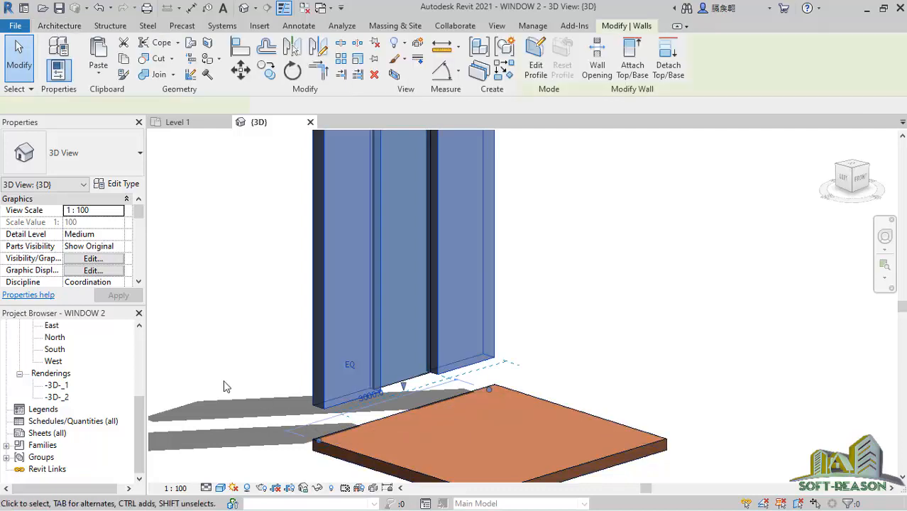
click(86, 239)
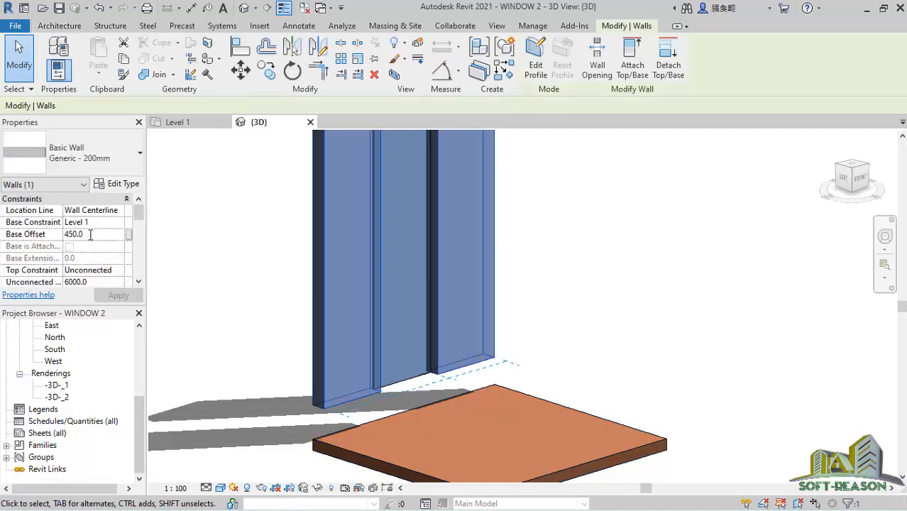
click(276, 255)
click(330, 355)
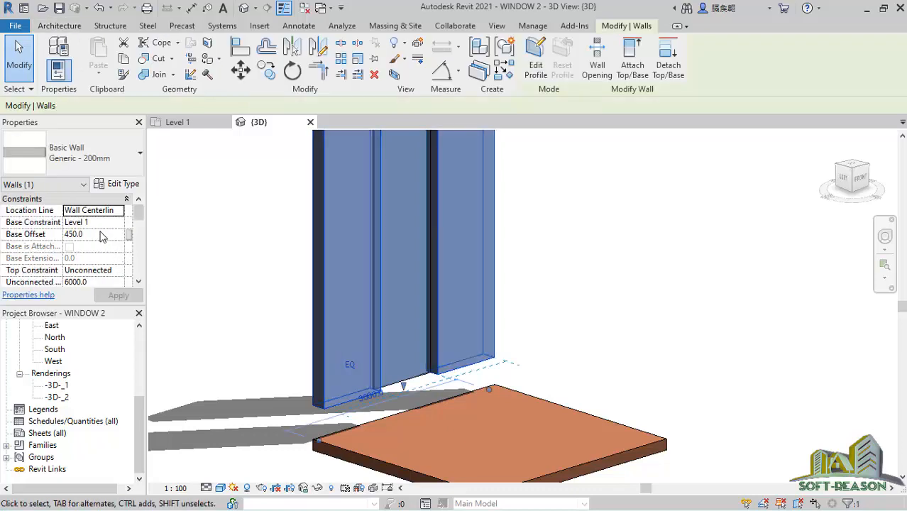
click(101, 236)
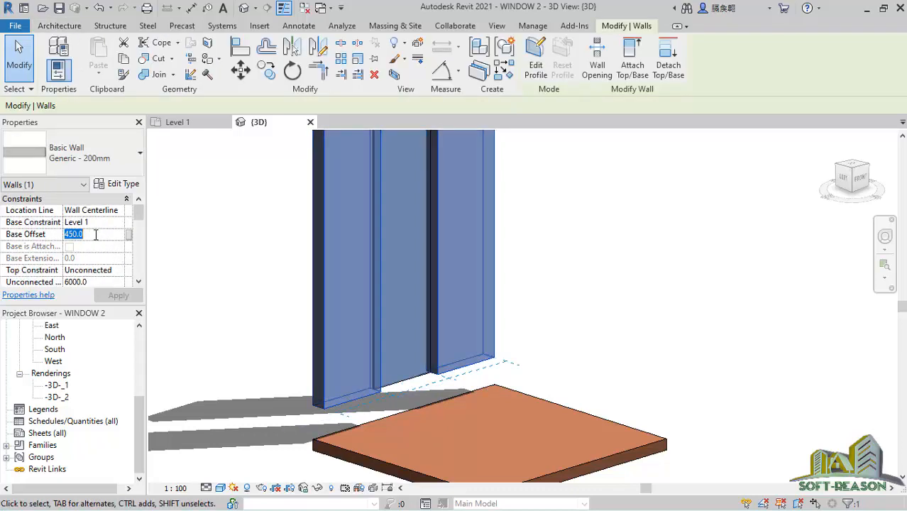
text(0)
click(118, 294)
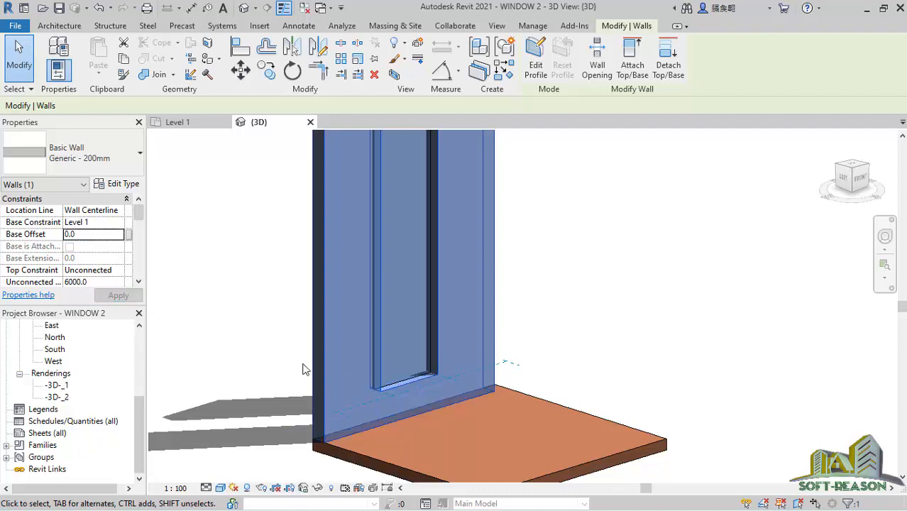
Set the generic wall's unconnected height to 8000 mm and deselect the wall
scroll(387, 438, down, 6)
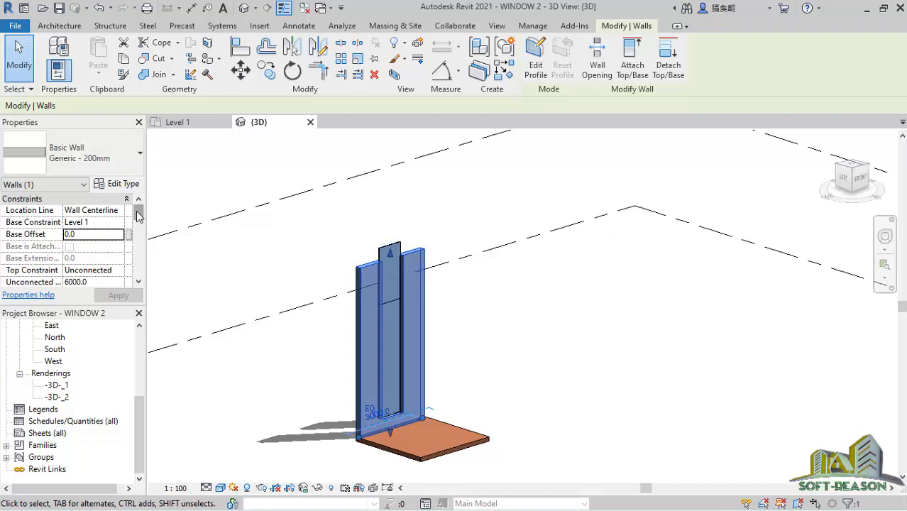
click(107, 282)
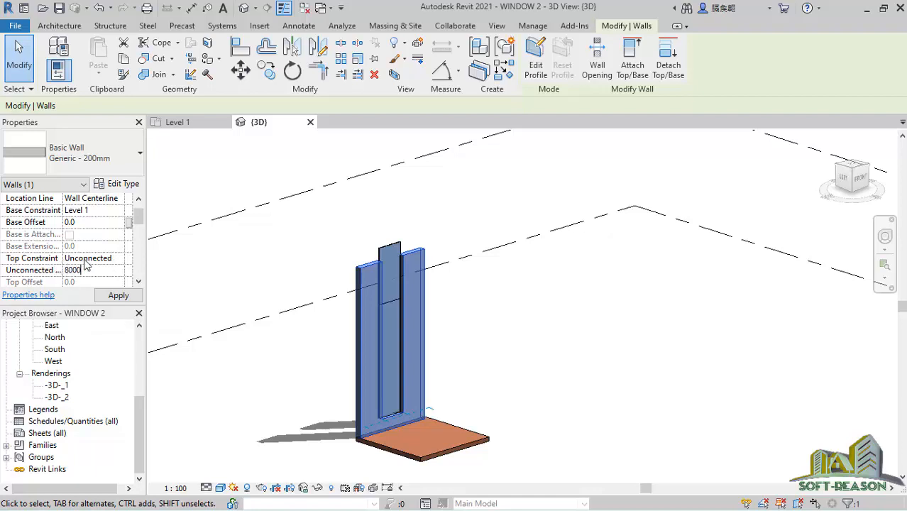
click(119, 296)
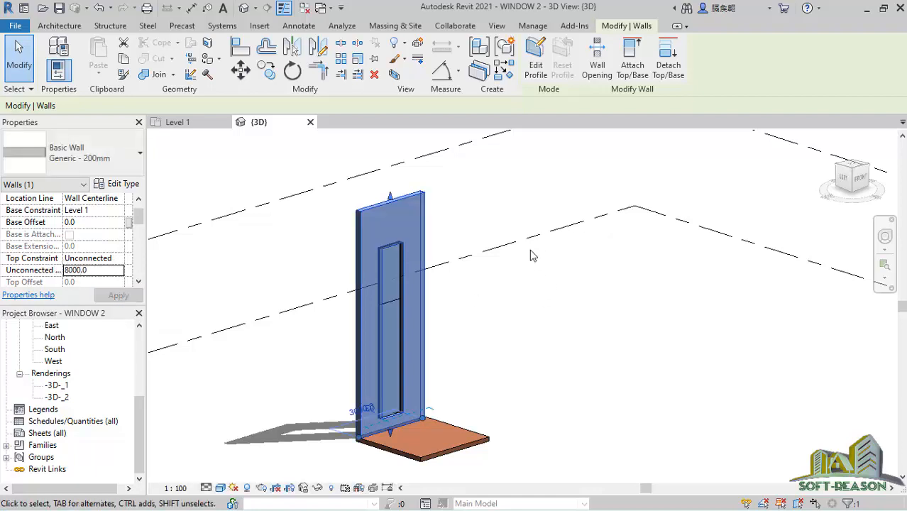
click(461, 330)
Examine the embedded curtain wall within the generic wall in the 3D view and in the South elevation
scroll(399, 307, up, 4)
scroll(460, 382, down, 5)
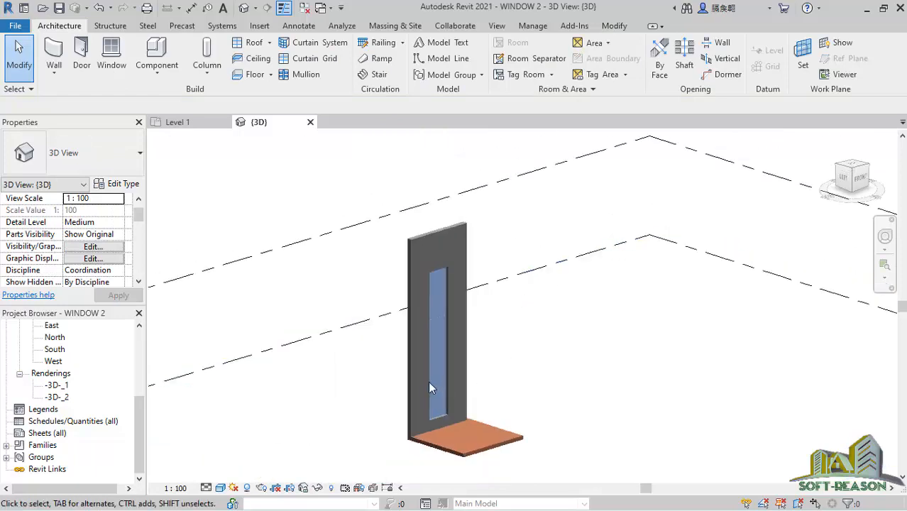
scroll(428, 382, up, 4)
scroll(440, 369, up, 5)
scroll(450, 345, down, 6)
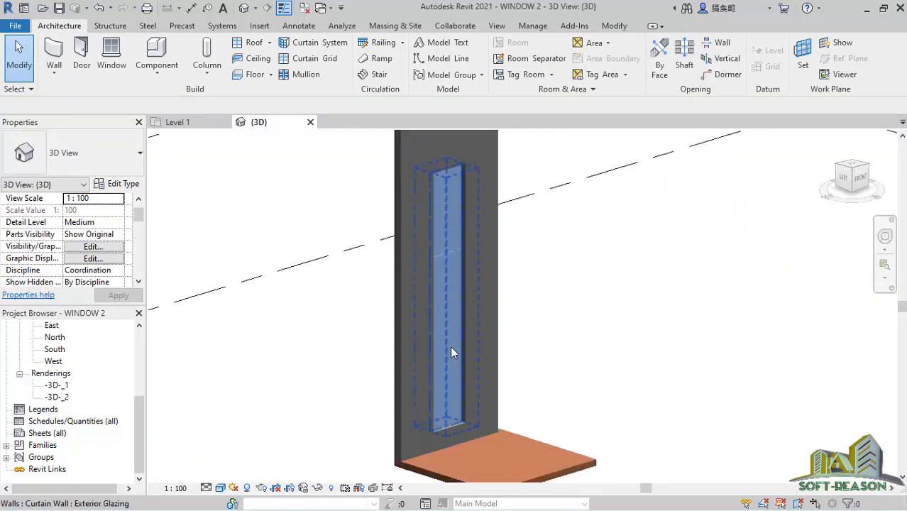
scroll(458, 362, up, 2)
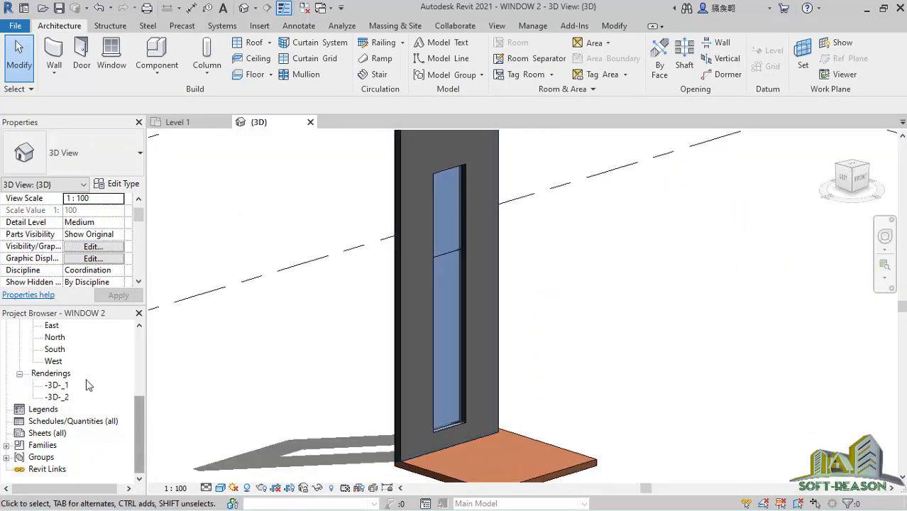
double_click(55, 349)
scroll(282, 265, up, 1)
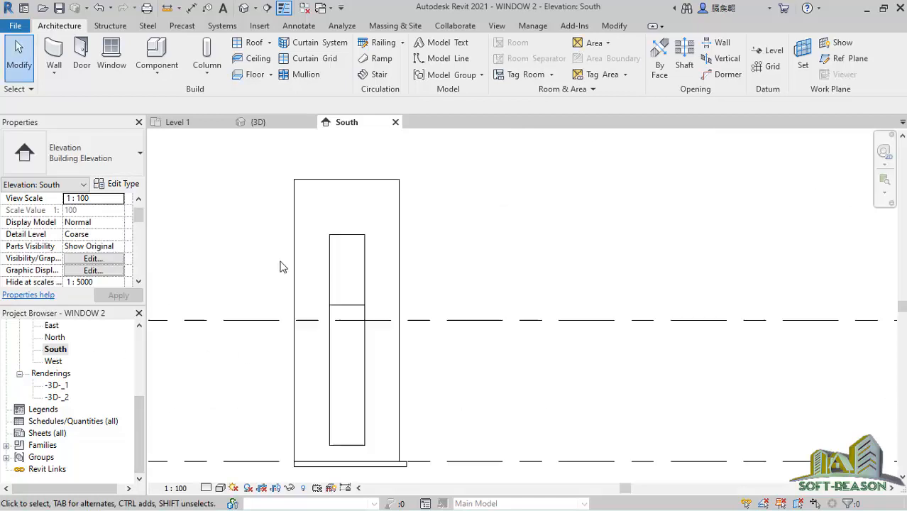
scroll(367, 243, up, 3)
scroll(382, 249, up, 2)
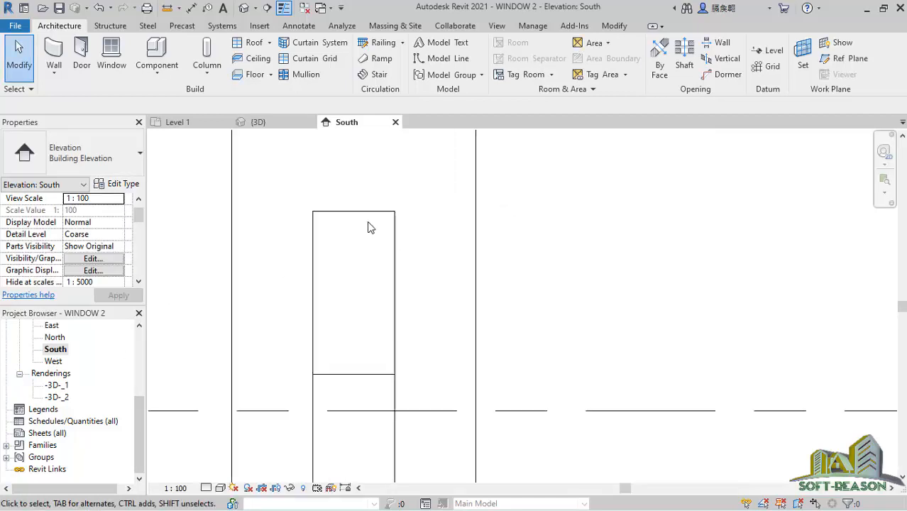
scroll(371, 225, down, 5)
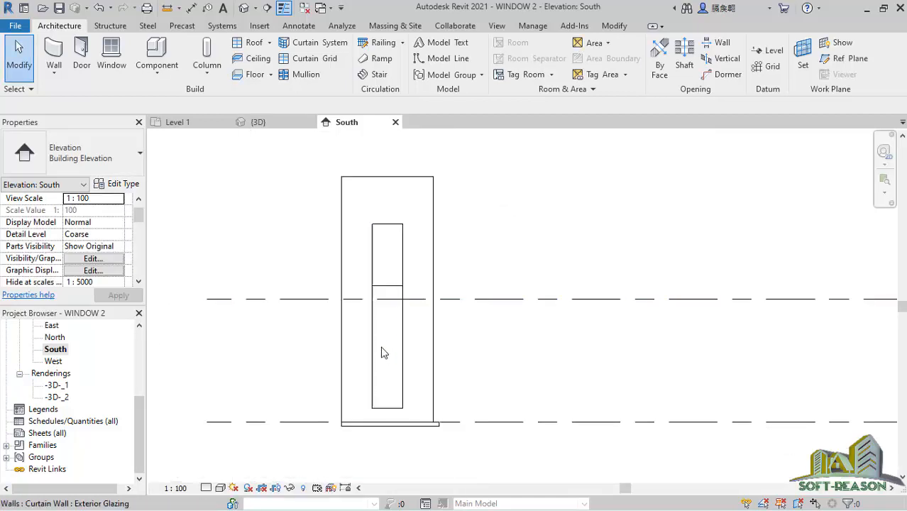
scroll(405, 266, up, 2)
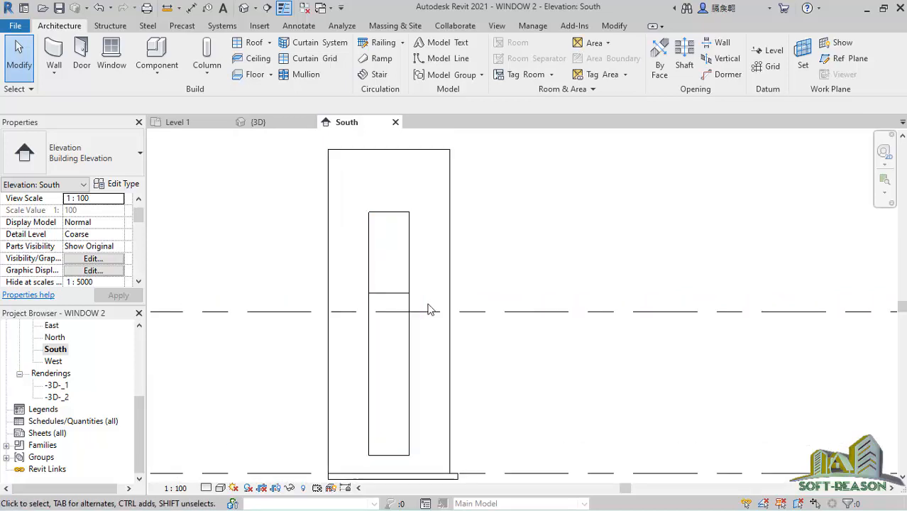
In the 3D view, place a vertical curtain grid line at the midpoint of the curtain wall, 500 mm from each side
click(257, 122)
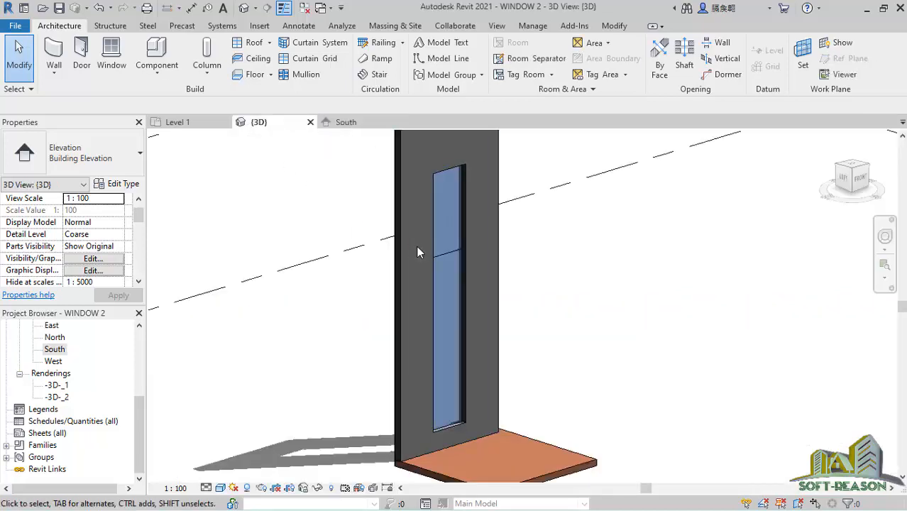
scroll(454, 276, down, 2)
scroll(486, 286, up, 1)
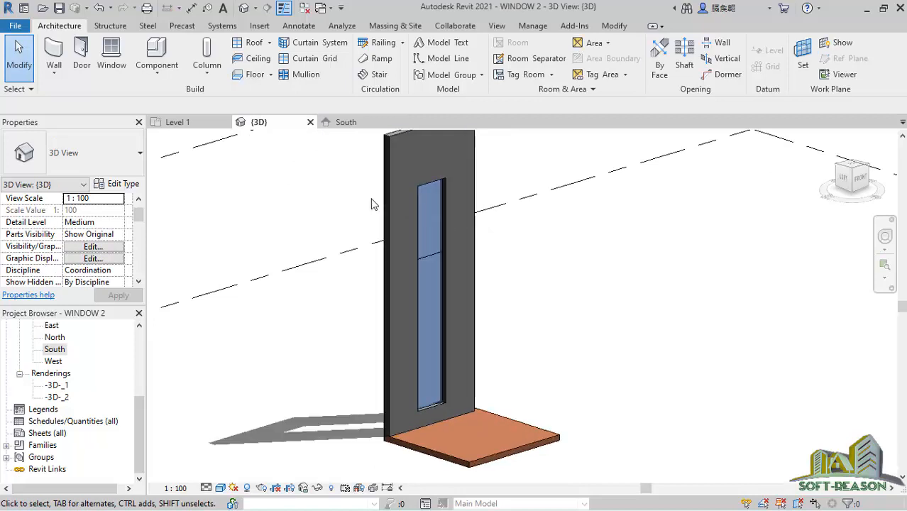
click(300, 61)
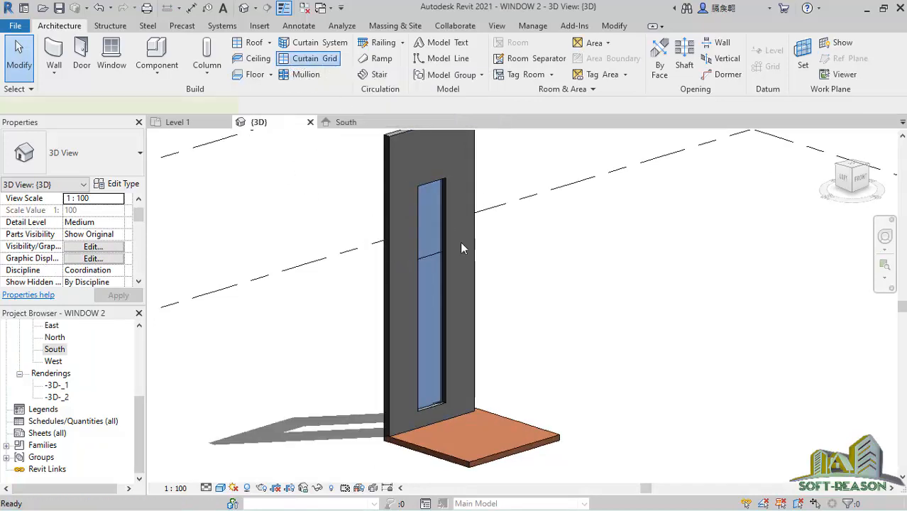
scroll(460, 241, up, 2)
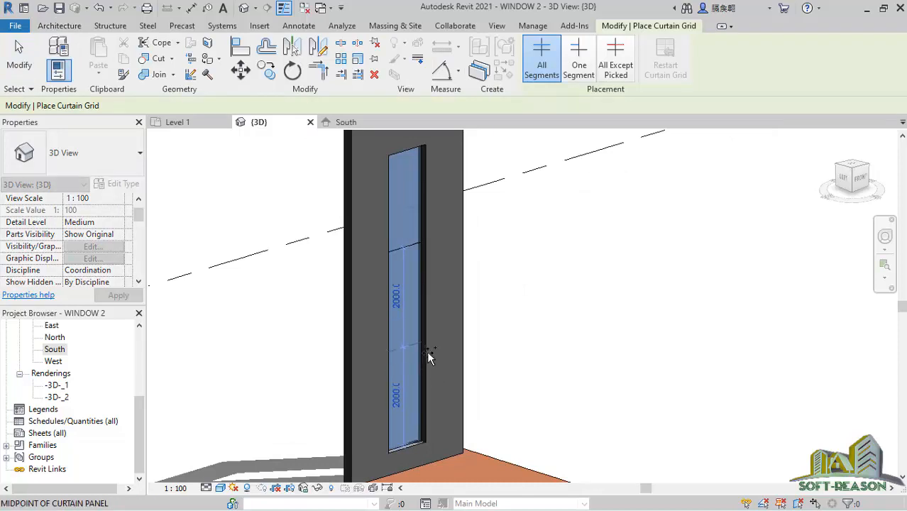
shift+middle_drag(427, 352, 371, 384)
scroll(447, 452, down, 2)
scroll(369, 327, up, 4)
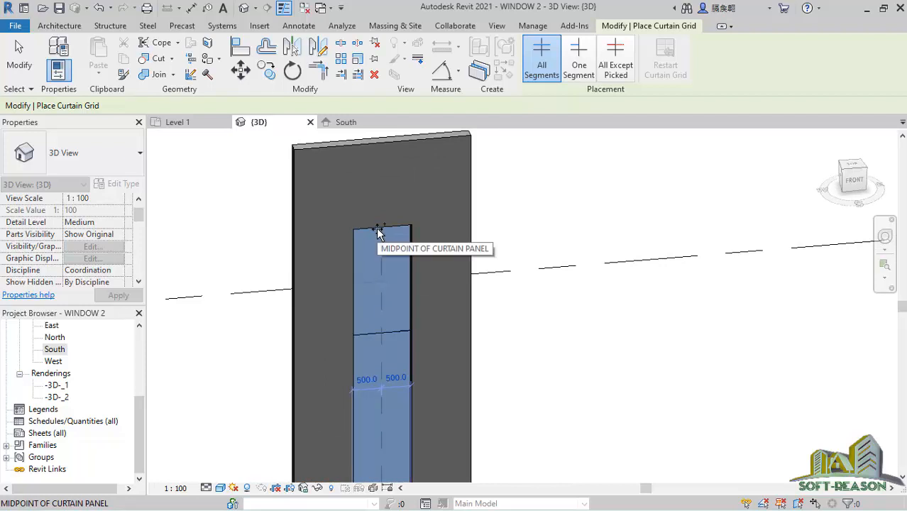
click(378, 232)
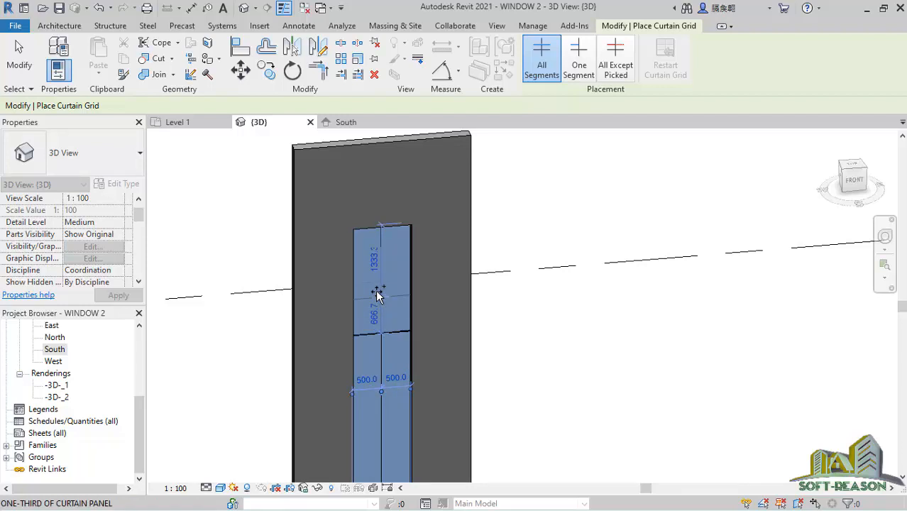
scroll(382, 291, up, 1)
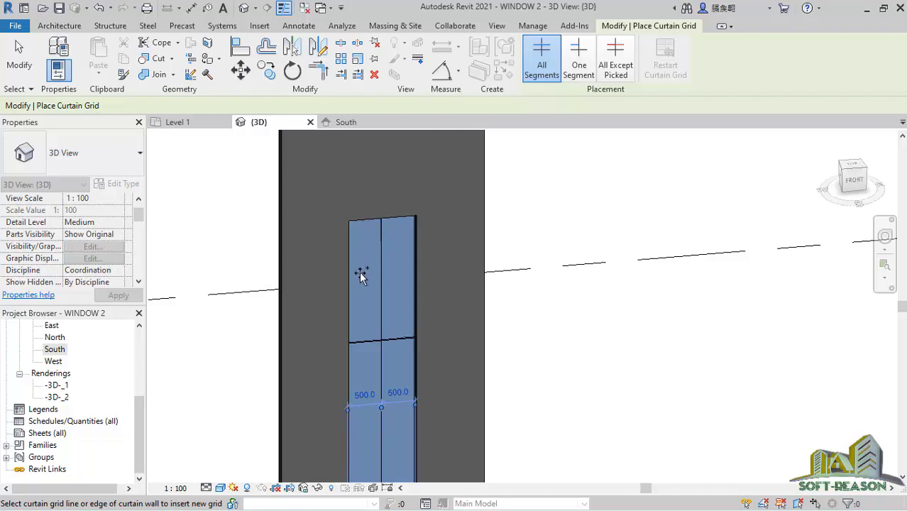
scroll(376, 257, down, 1)
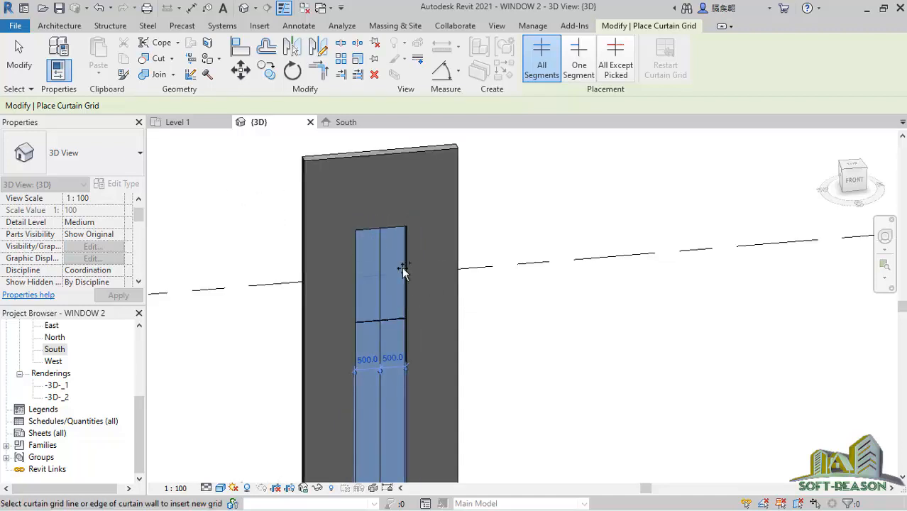
key(Escape)
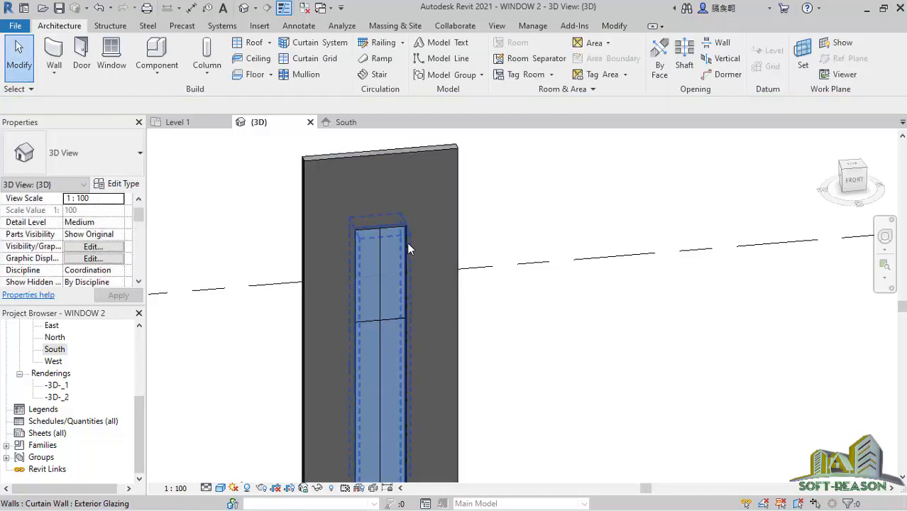
Start editing the profile of the Exterior Glazing curtain wall and continue in the South elevation
click(408, 249)
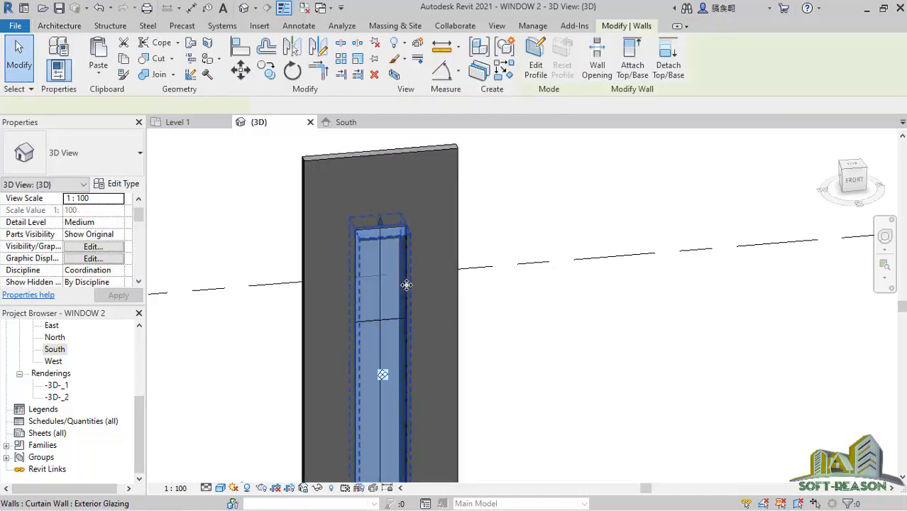
click(537, 69)
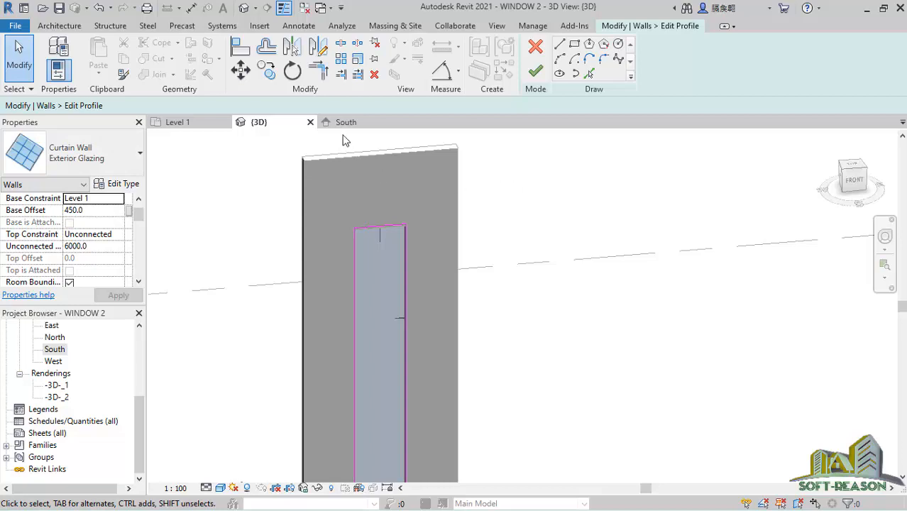
click(346, 122)
scroll(395, 226, up, 3)
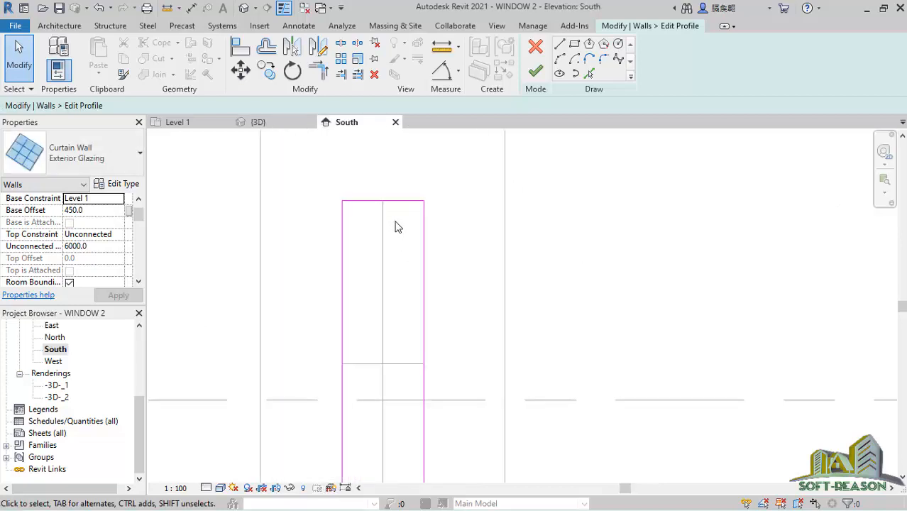
scroll(383, 234, up, 3)
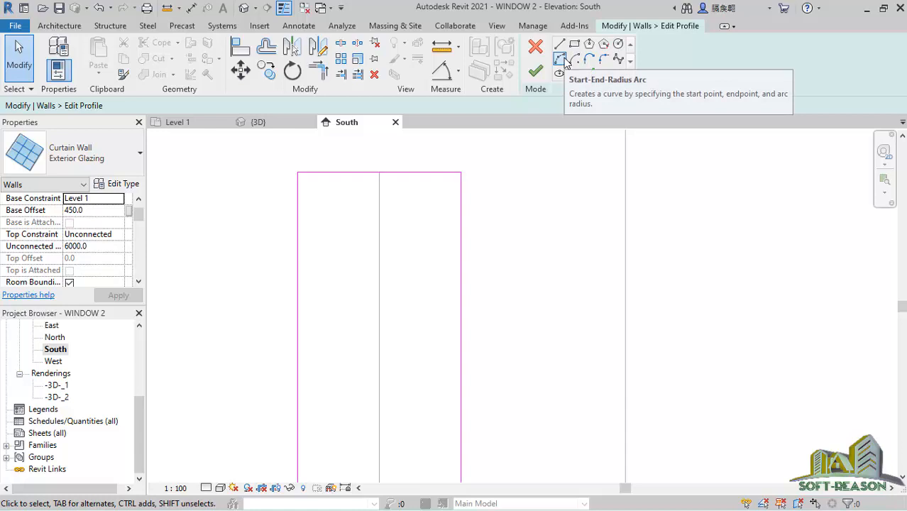
Sketch a start-end-radius arc of 500 mm radius between the profile's two vertical sides, peaking at the midpoint of the top line
click(564, 59)
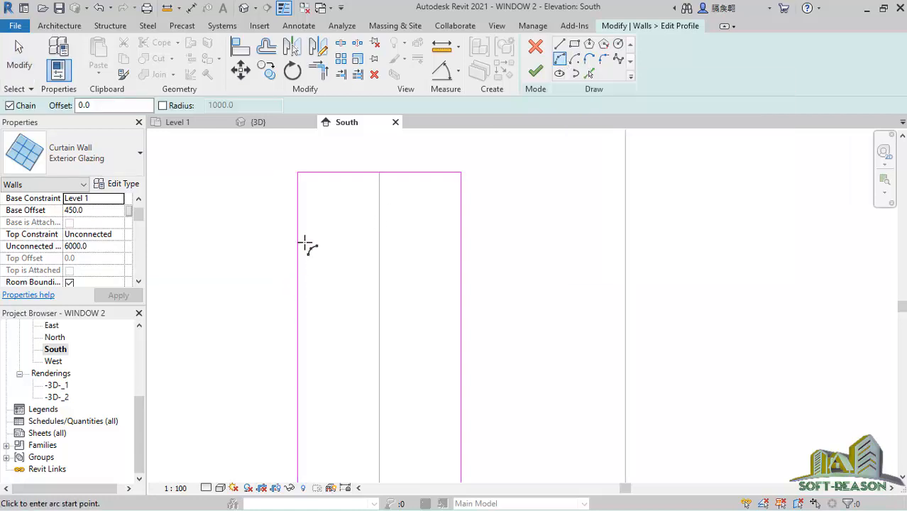
scroll(394, 245, down, 2)
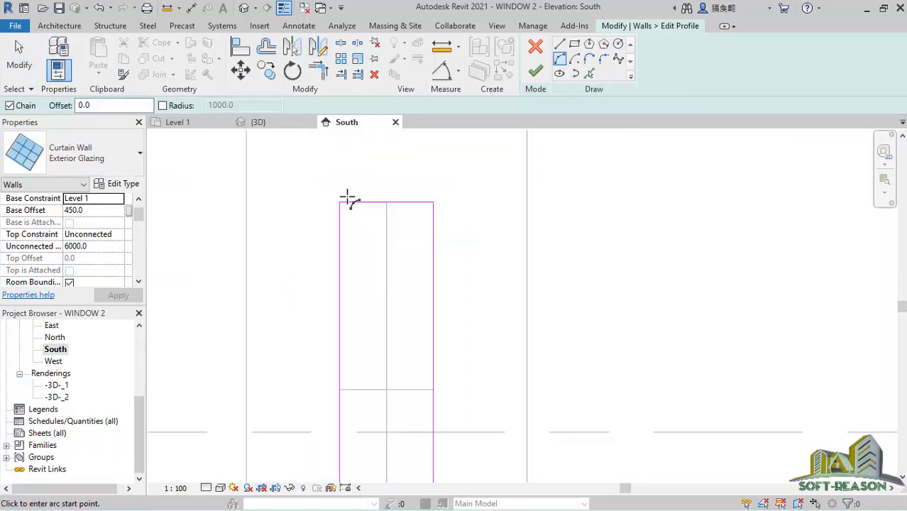
click(343, 226)
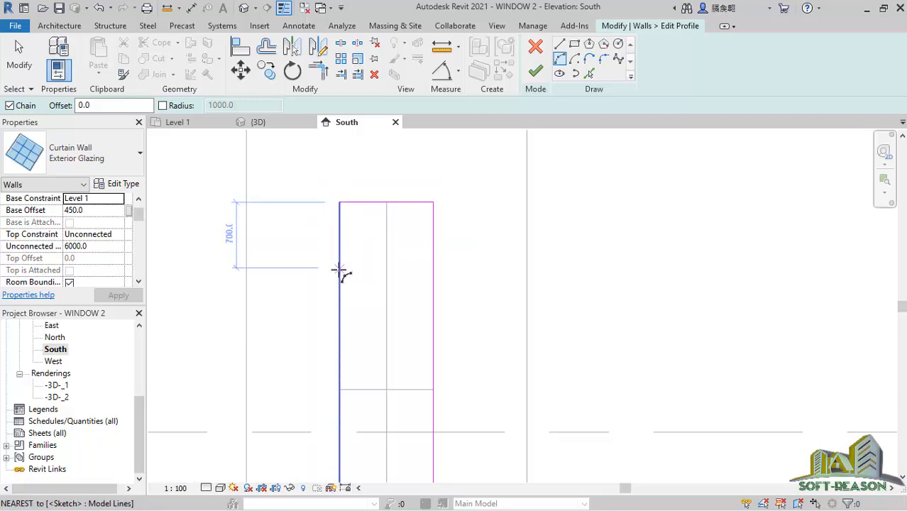
key(Escape)
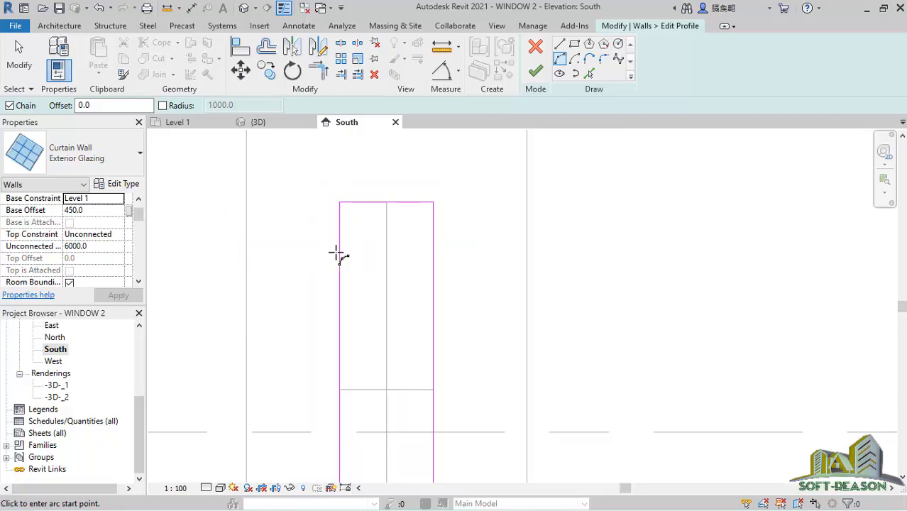
click(340, 249)
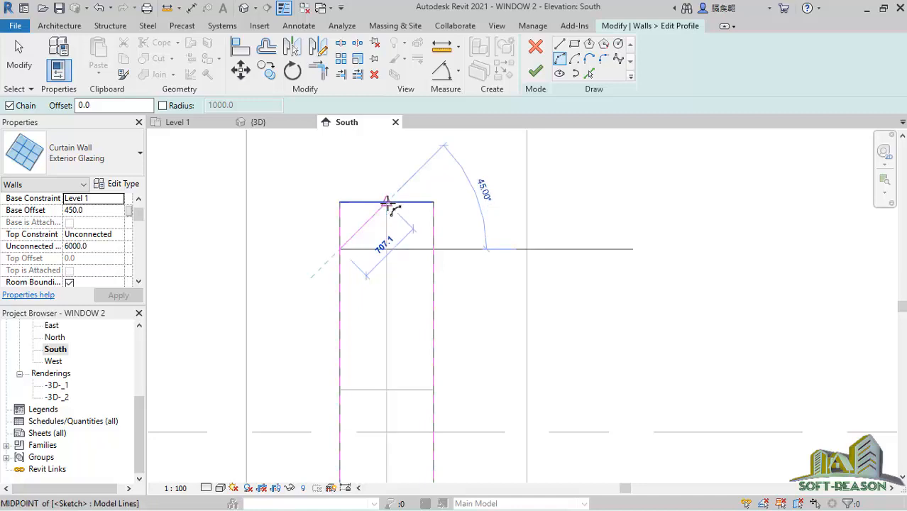
click(434, 248)
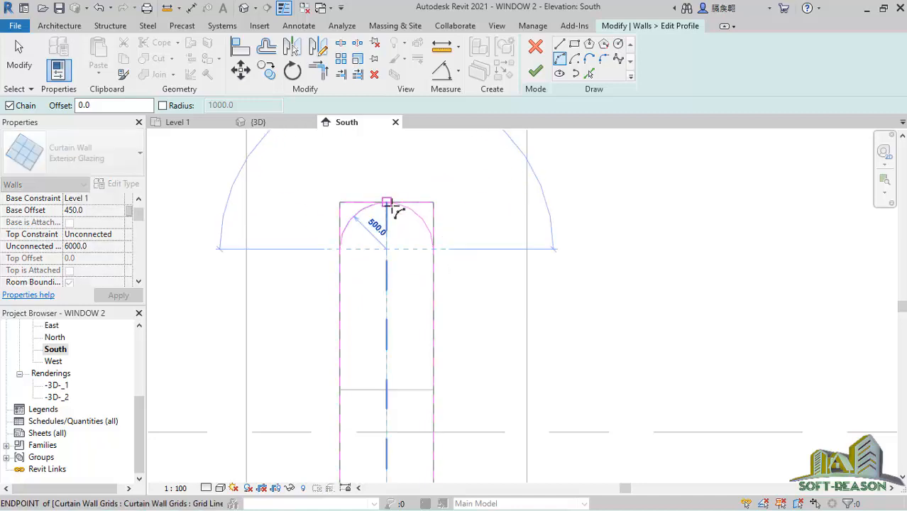
click(402, 242)
scroll(354, 209, up, 4)
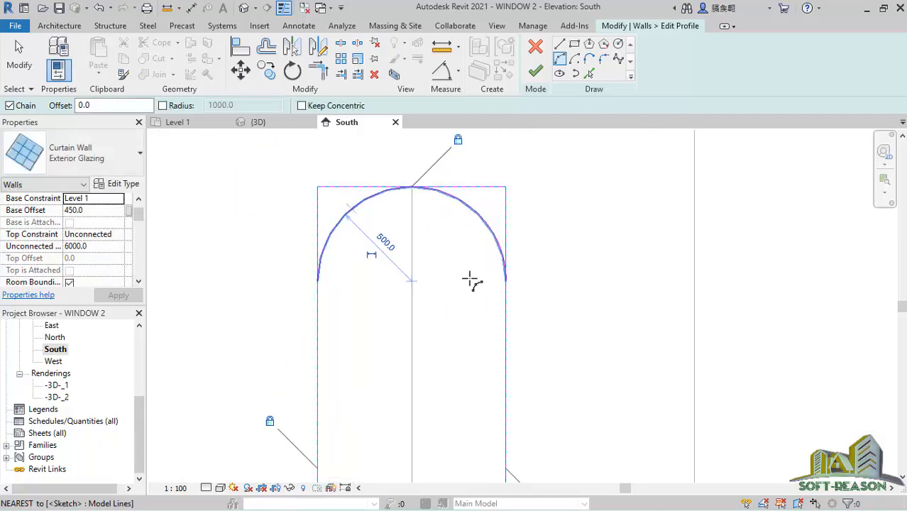
key(Escape)
key(Escape)
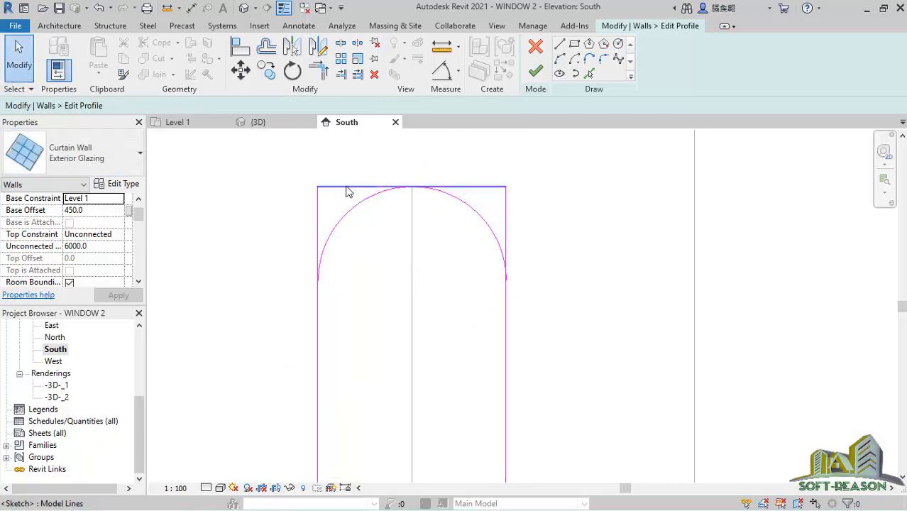
Delete the profile's straight top line and trim both vertical side lines to the ends of the arc
click(347, 188)
key(Delete)
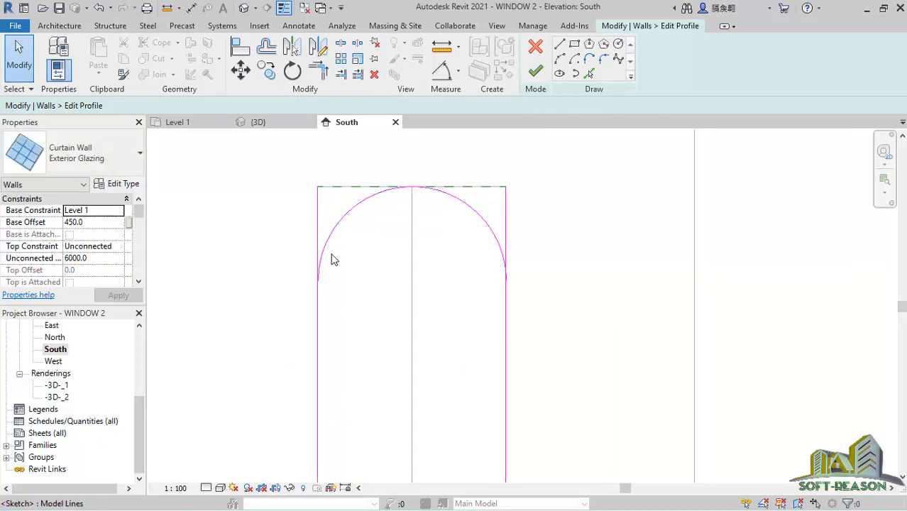
click(324, 75)
click(336, 240)
click(316, 321)
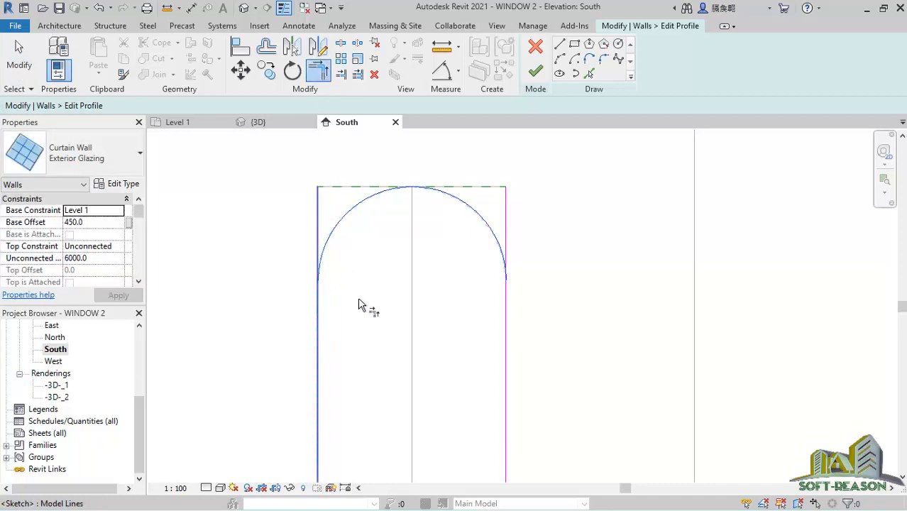
click(496, 239)
click(505, 316)
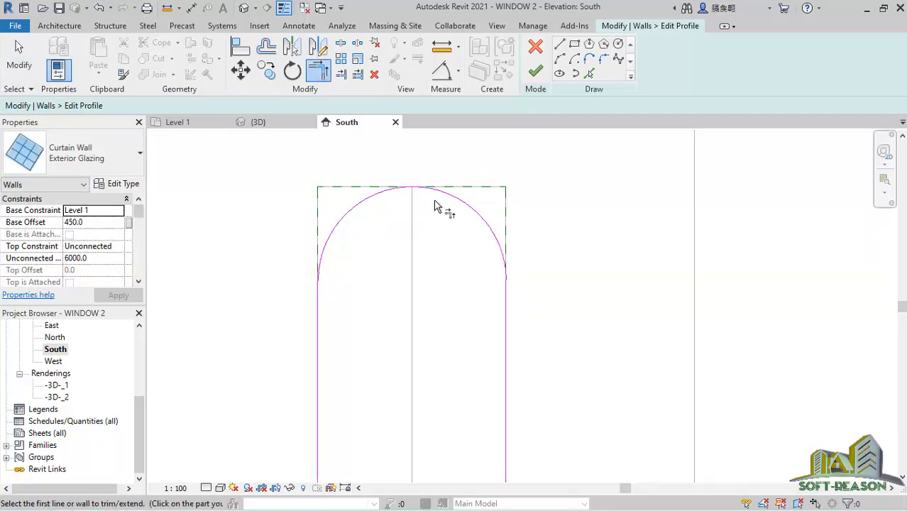
Finish the profile edit of the curtain wall and deselect it
scroll(444, 192, down, 3)
scroll(430, 250, up, 1)
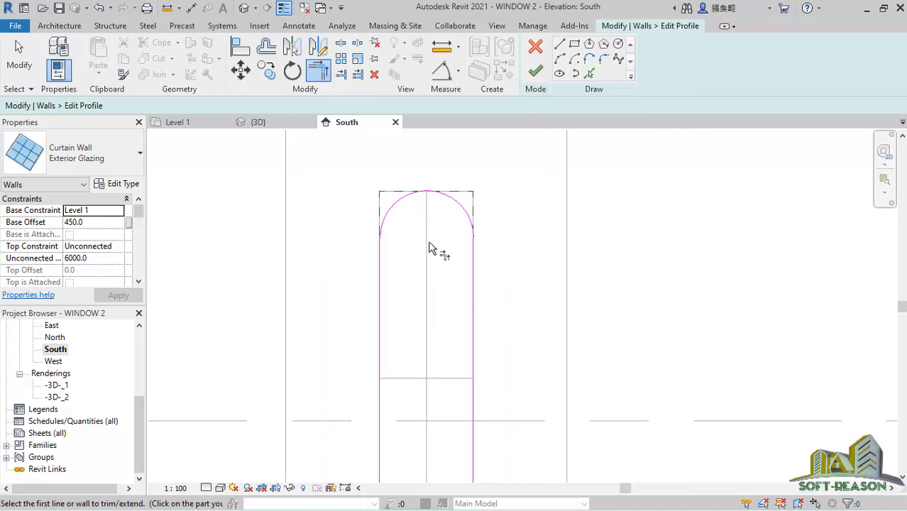
scroll(431, 253, up, 1)
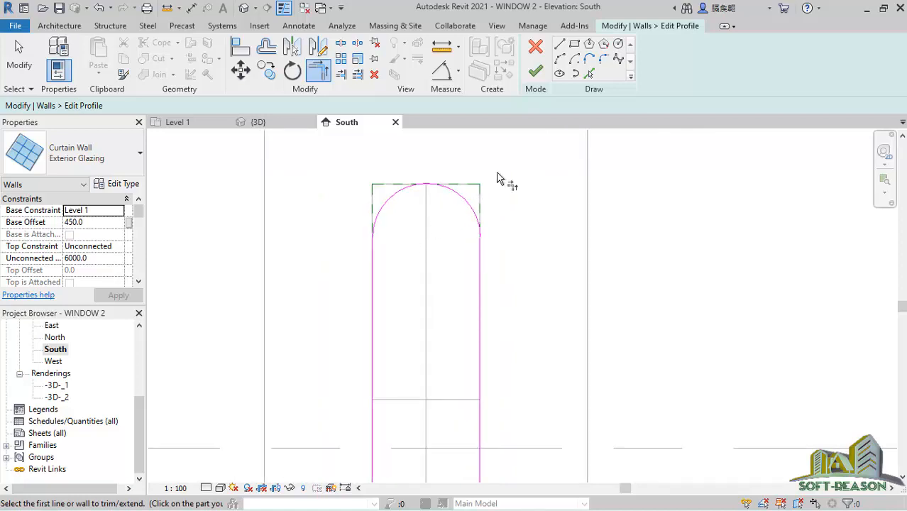
click(535, 71)
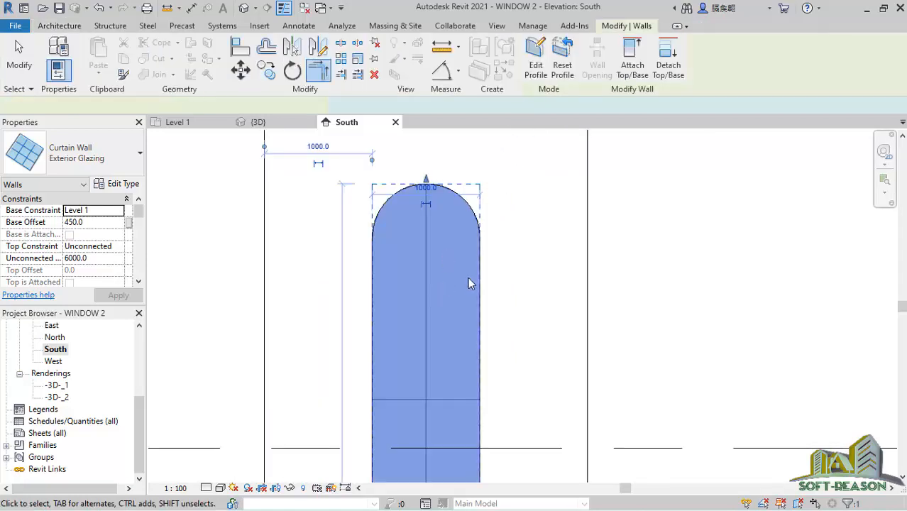
click(502, 223)
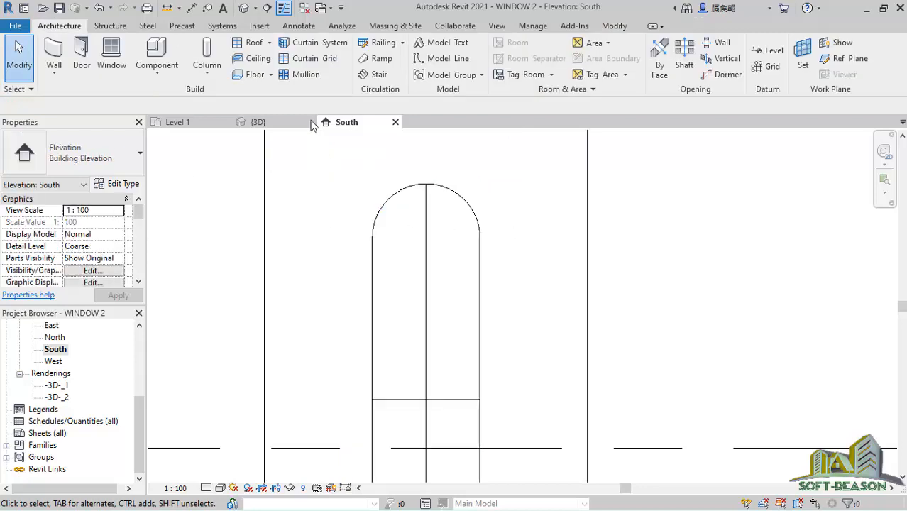
Place a horizontal curtain grid line at the base of the arch and a second one 600 mm below it
click(299, 58)
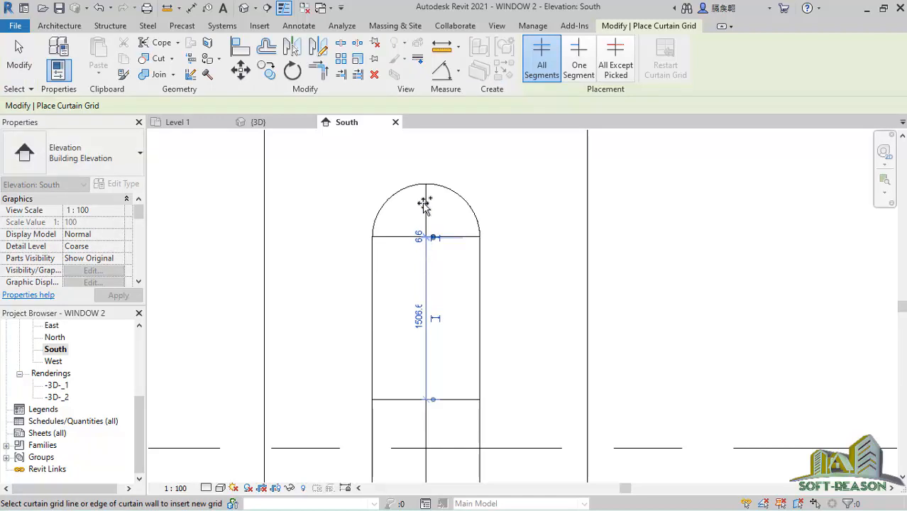
scroll(426, 202, down, 3)
scroll(430, 257, up, 2)
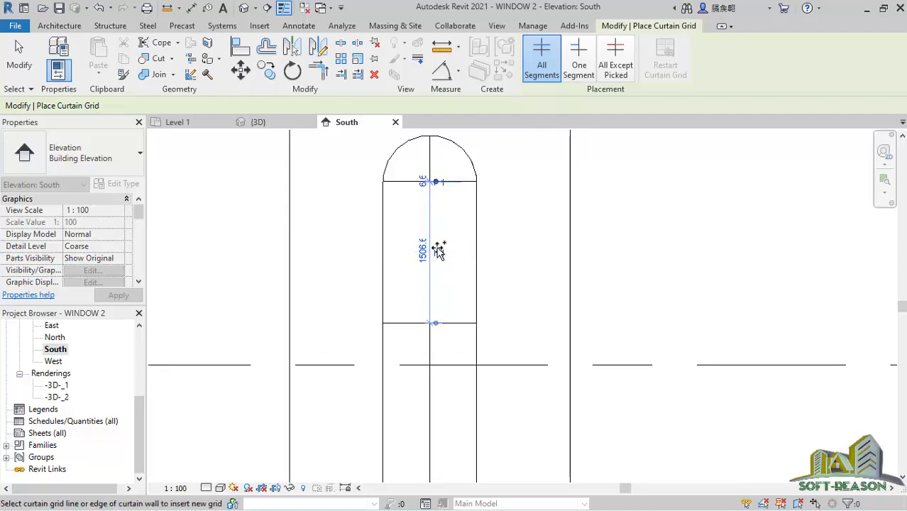
scroll(438, 250, up, 1)
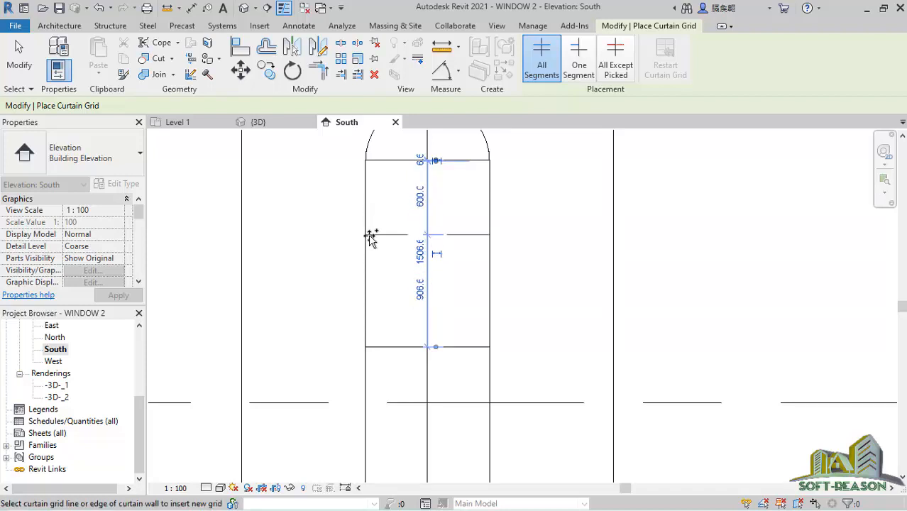
click(371, 236)
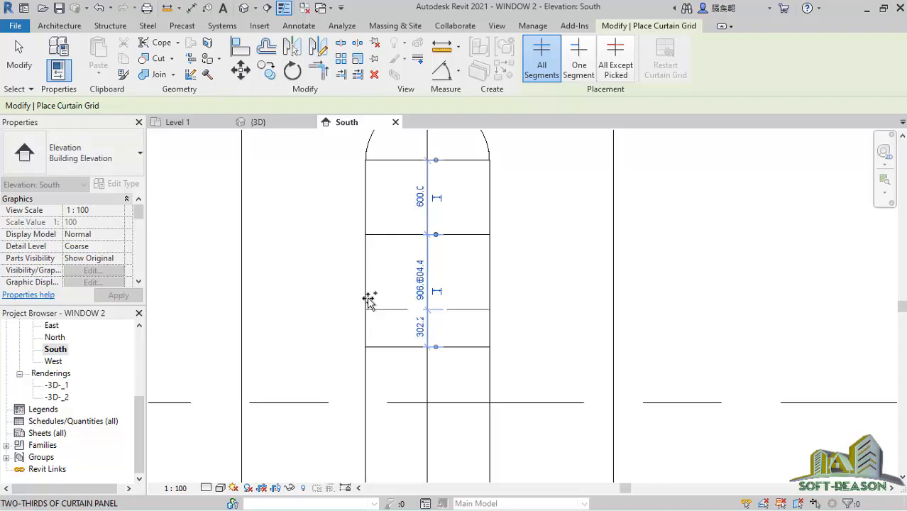
Add a third horizontal grid line below and set its distance from the line above to 600 mm
click(366, 288)
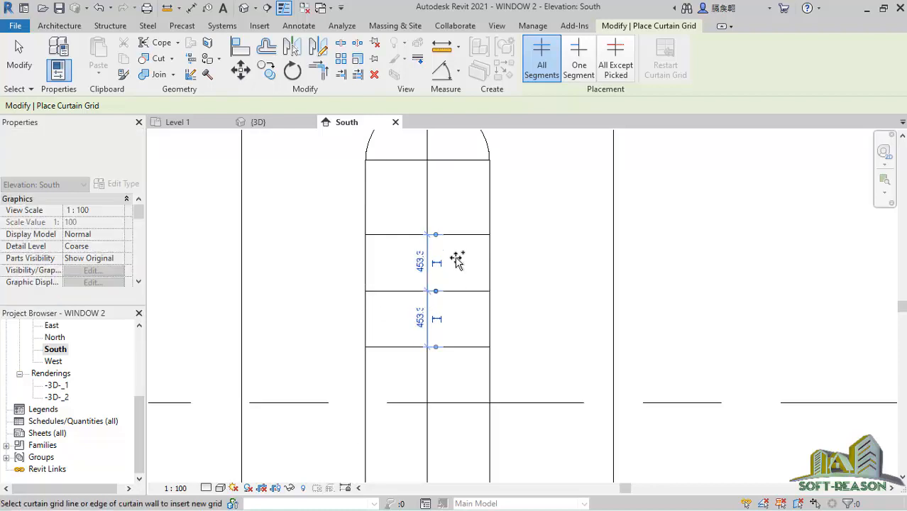
click(419, 262)
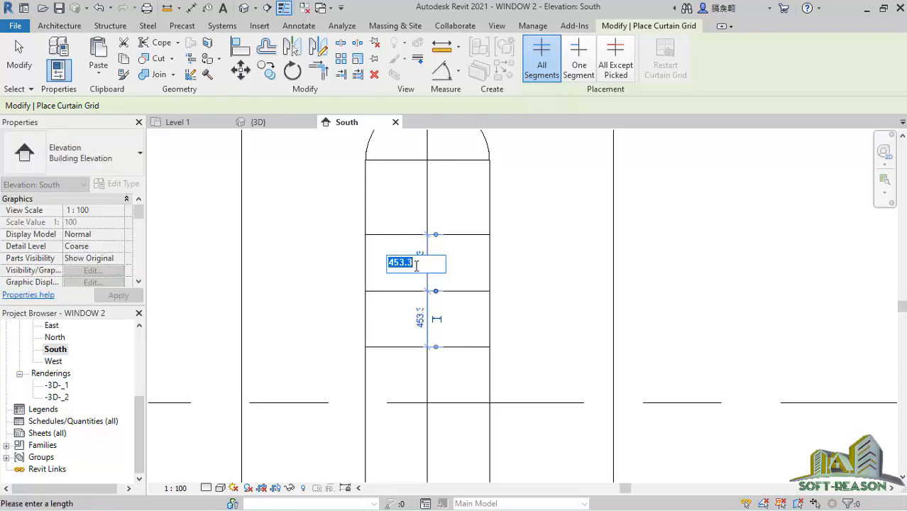
key(Return)
scroll(409, 298, down, 2)
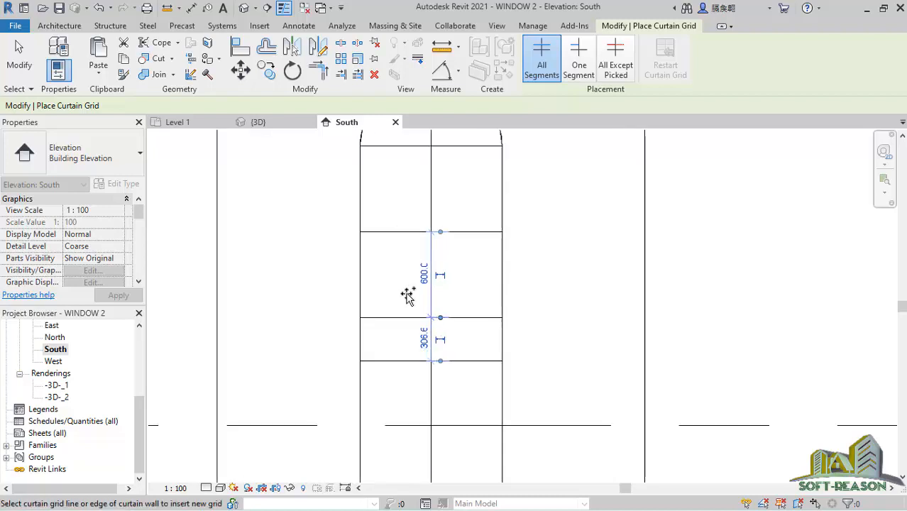
Add a horizontal curtain grid line in the lower part of the window, 600 mm below the lowest existing grid line
scroll(380, 381, up, 2)
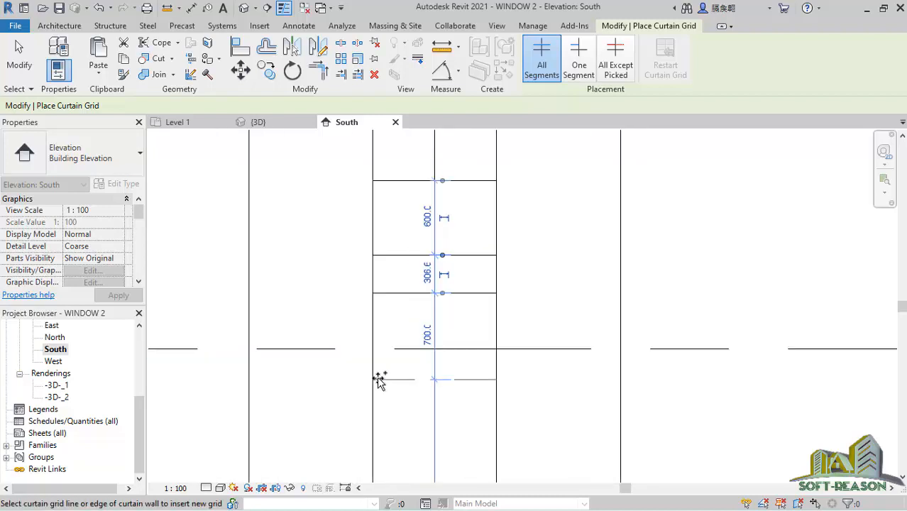
click(431, 343)
click(428, 335)
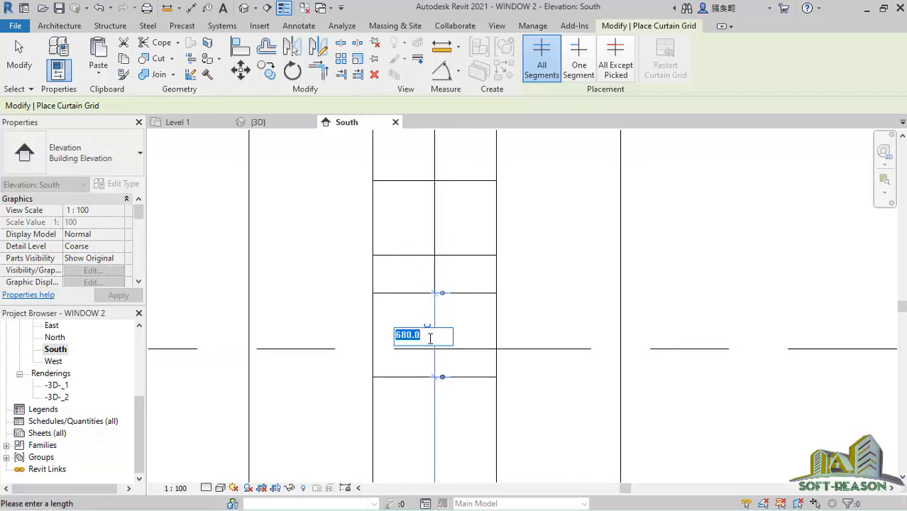
key(Return)
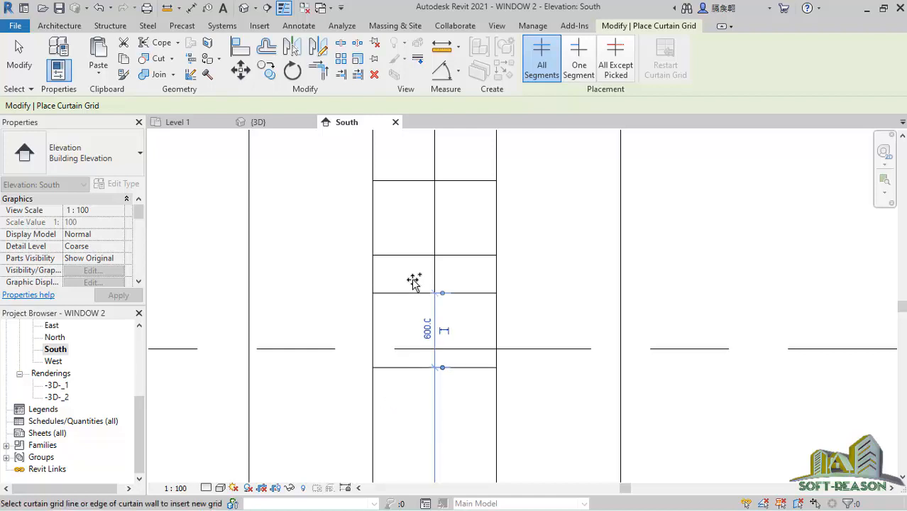
Place two more horizontal grid lines further down the window, spaced 600 mm apart
scroll(440, 278, down, 2)
scroll(430, 314, up, 1)
scroll(429, 314, up, 1)
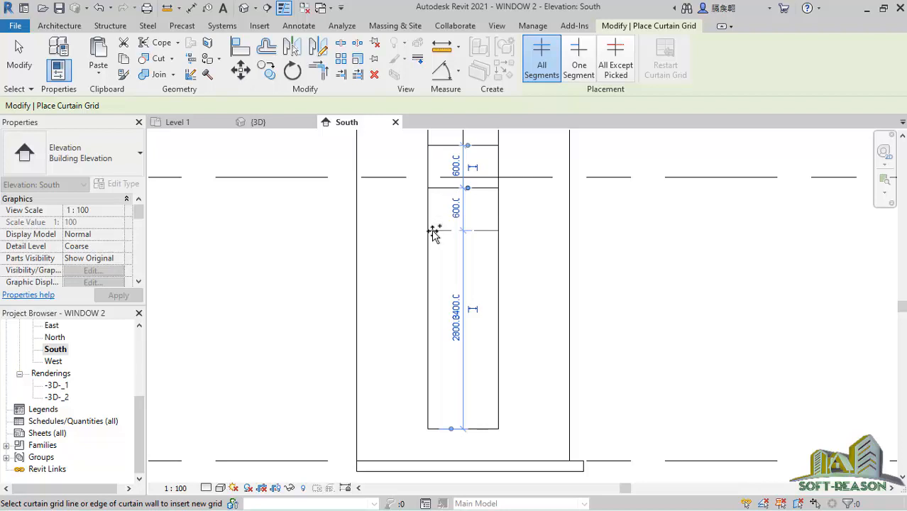
click(440, 280)
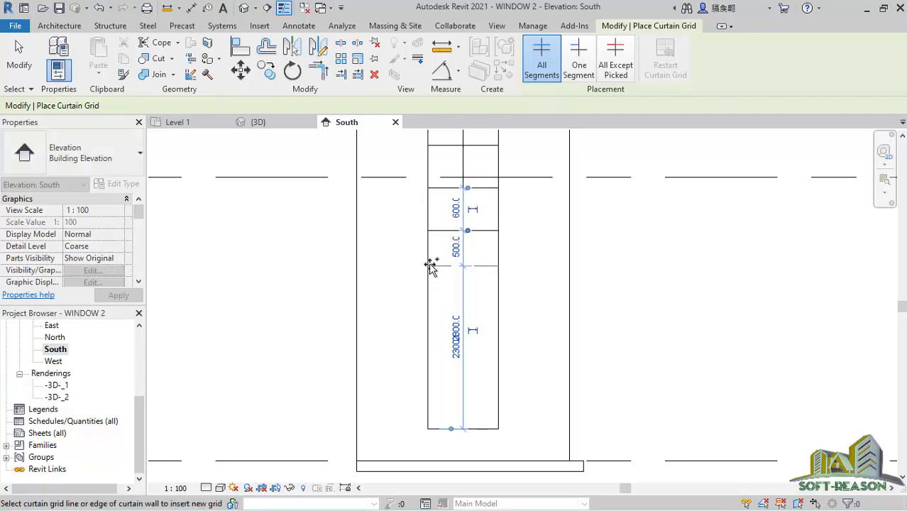
click(431, 274)
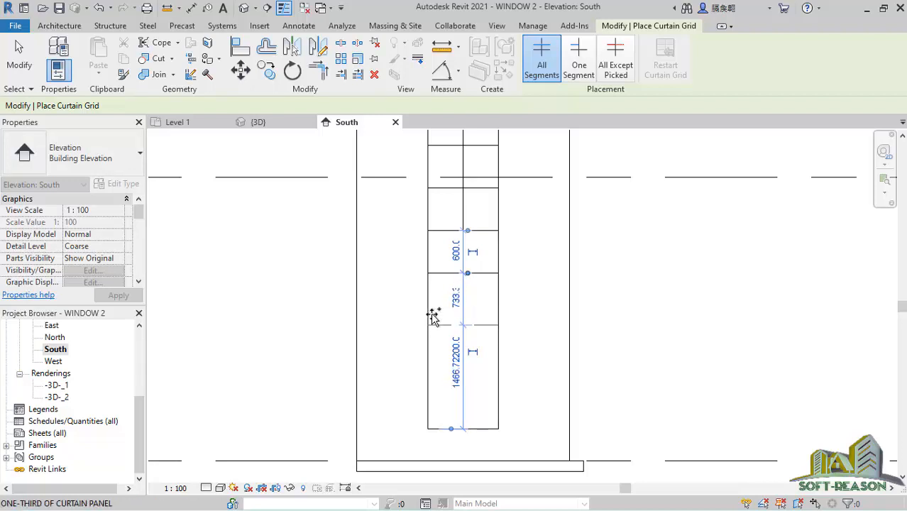
Add another two horizontal grid lines towards the window's base and set each one's distance from the line above to 600 mm
click(433, 317)
click(457, 298)
text(600)
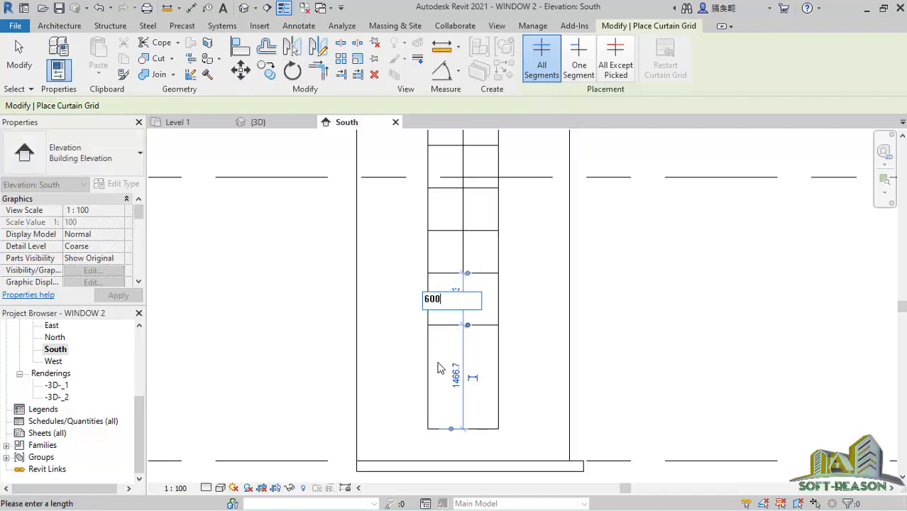
key(Return)
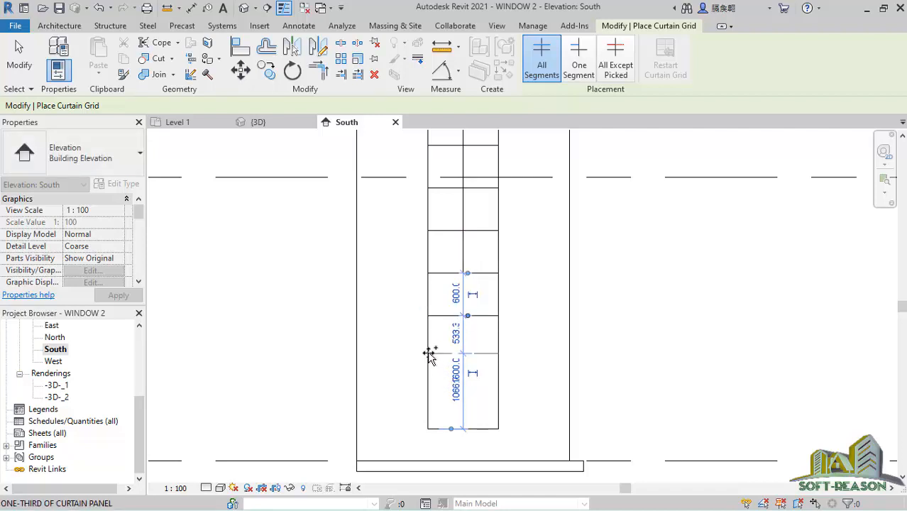
click(430, 369)
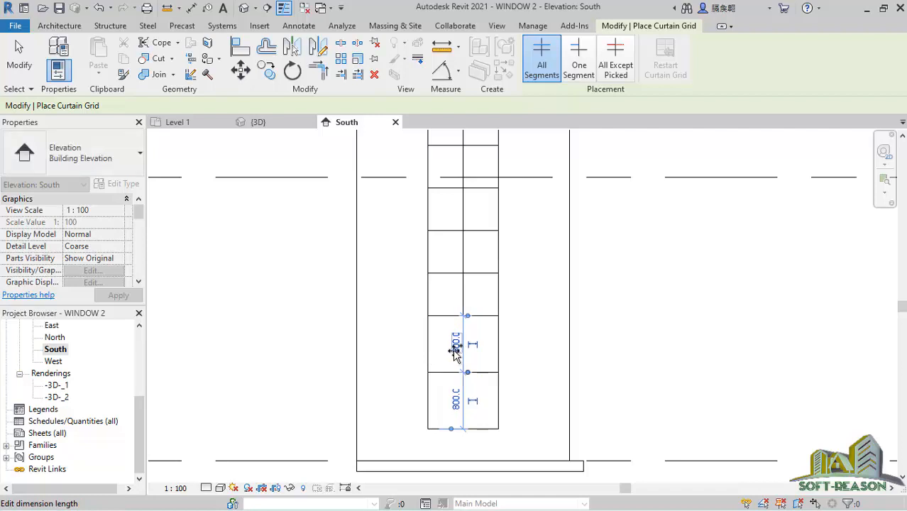
click(455, 347)
text(6)
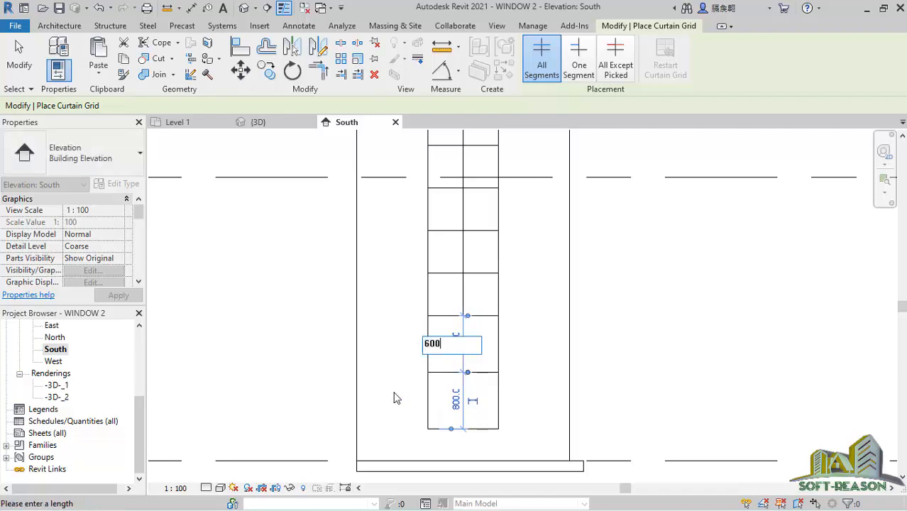
text(00)
key(Return)
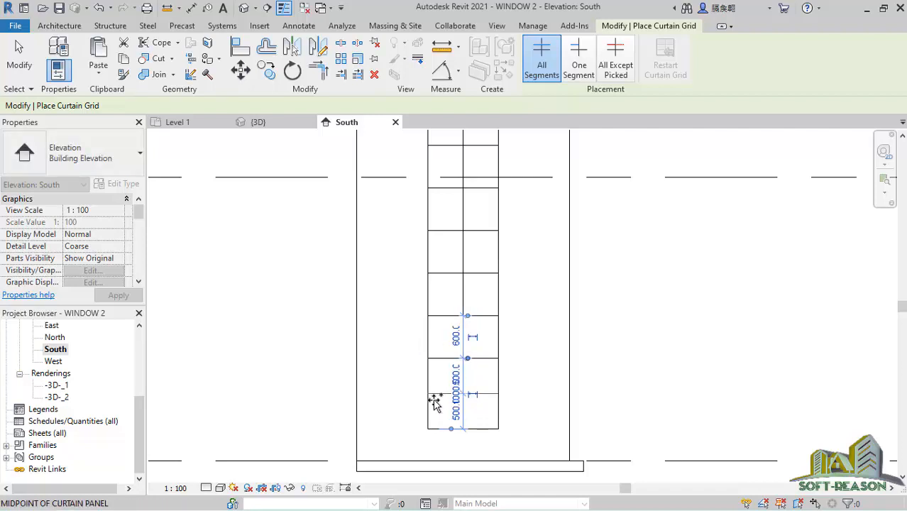
Place the last horizontal grid line at the midpoint of the bottom panel and check the divided window in the 3D view
click(433, 401)
scroll(471, 320, down, 3)
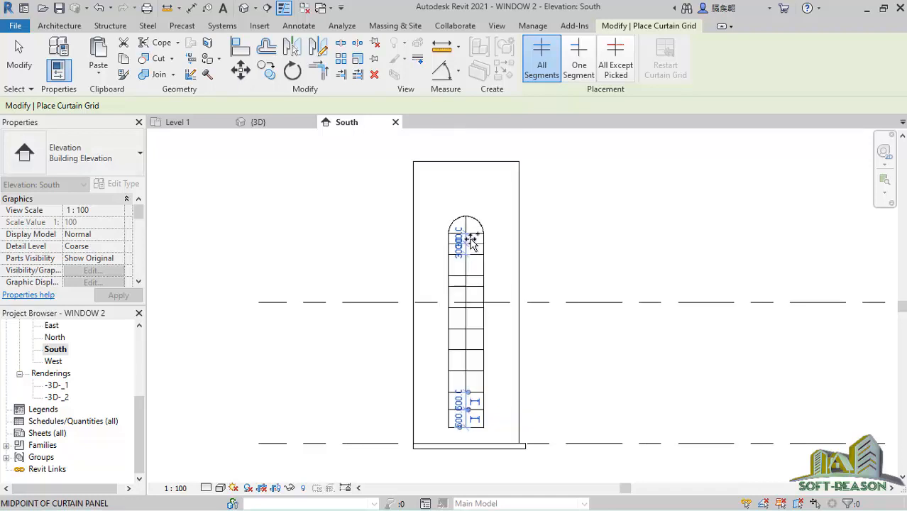
scroll(472, 241, up, 5)
scroll(479, 197, down, 3)
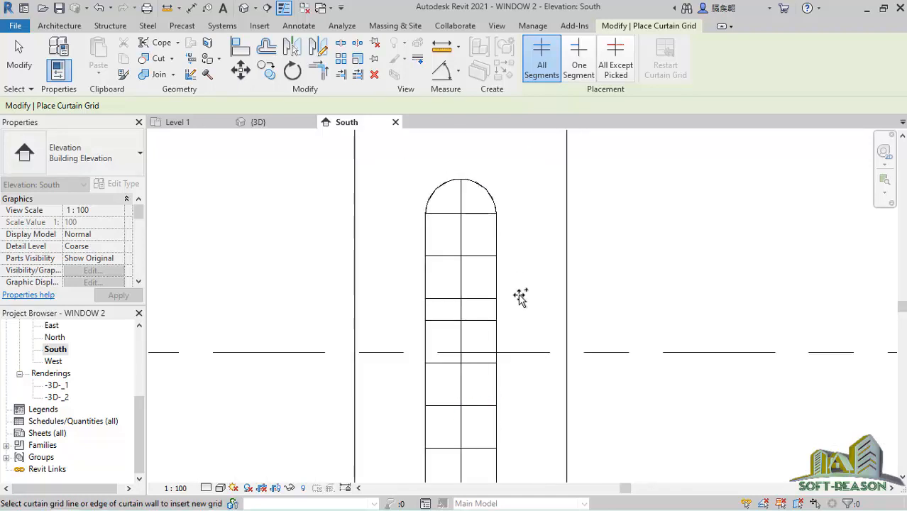
click(245, 122)
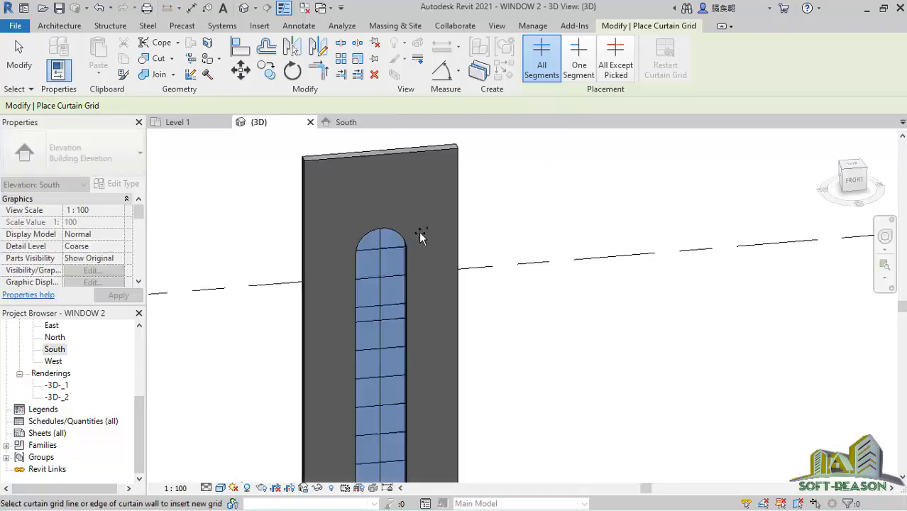
scroll(415, 236, up, 5)
scroll(461, 204, down, 6)
scroll(529, 186, down, 2)
scroll(453, 309, up, 2)
scroll(447, 334, down, 1)
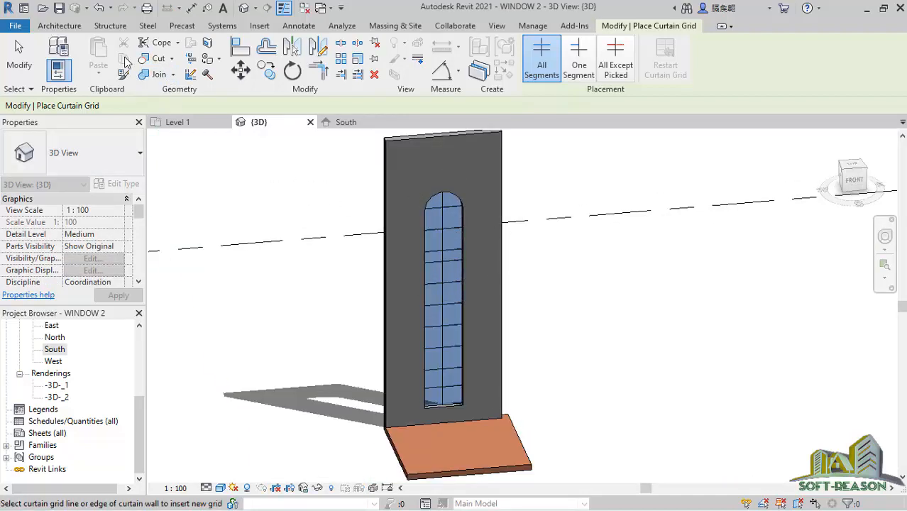
Start placing 50 x 150mm rectangular mullions and check the thickness and material in their type properties
click(68, 25)
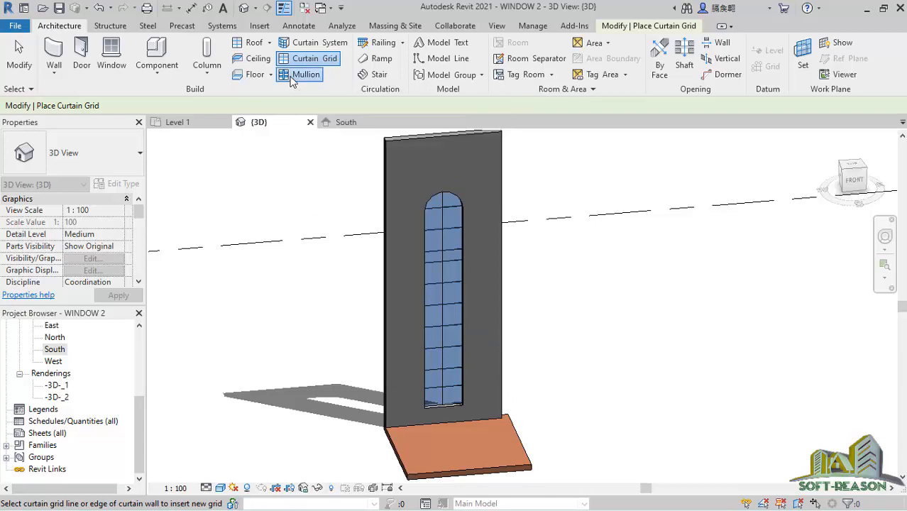
click(297, 79)
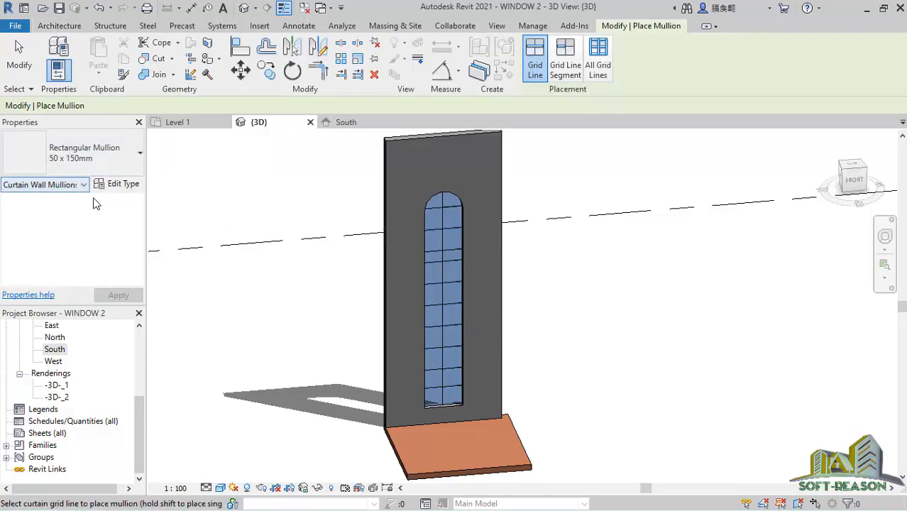
click(124, 185)
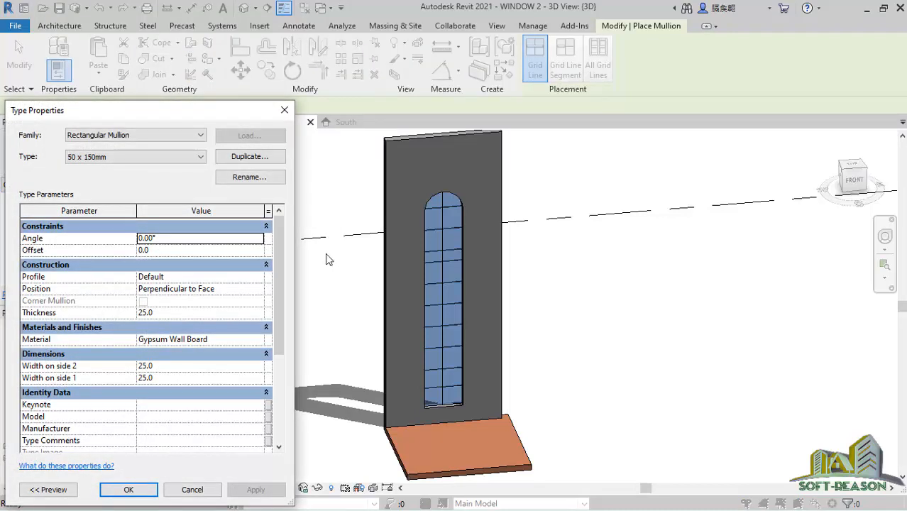
click(147, 313)
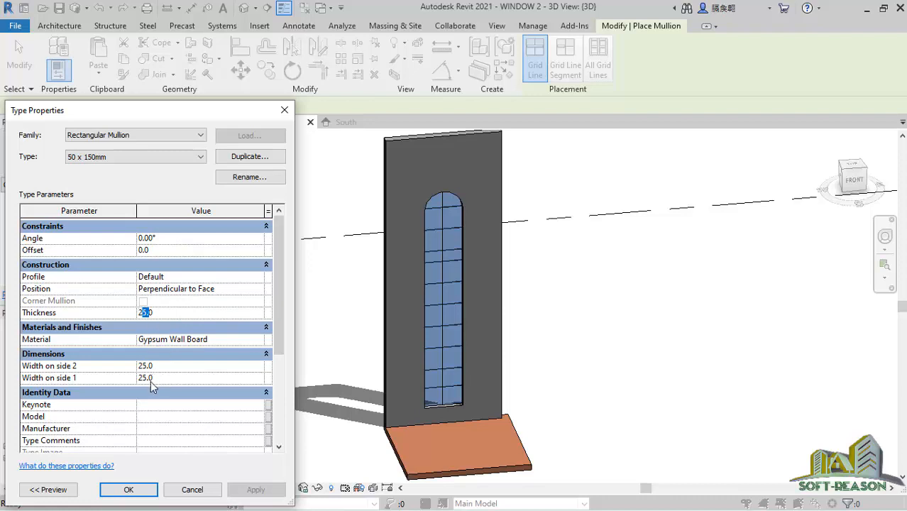
click(182, 339)
click(139, 493)
Place a 50 x 150mm rectangular mullion along the window's central vertical grid line
scroll(437, 244, up, 3)
scroll(447, 217, down, 3)
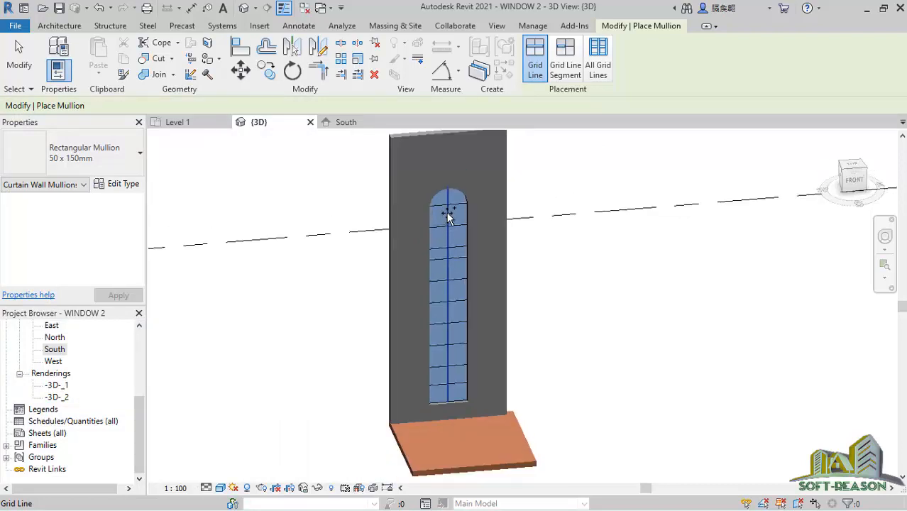
scroll(447, 217, up, 3)
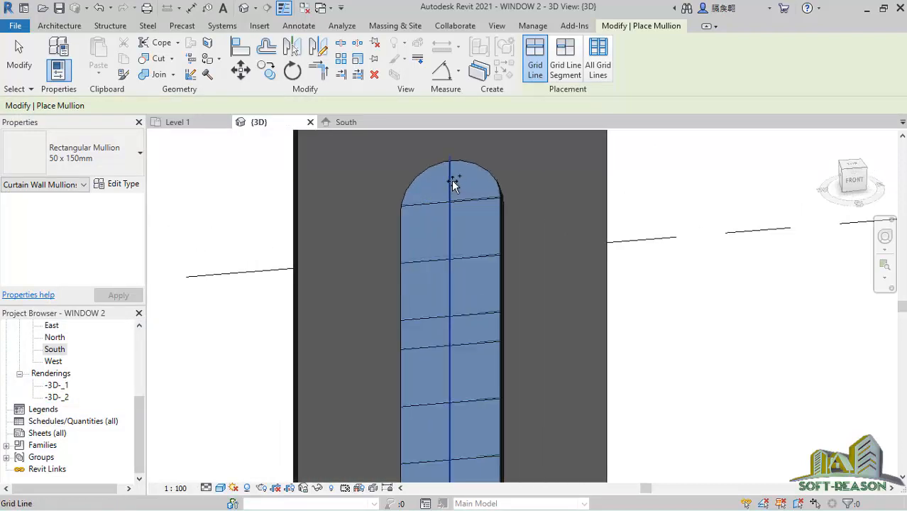
click(452, 181)
scroll(458, 247, up, 2)
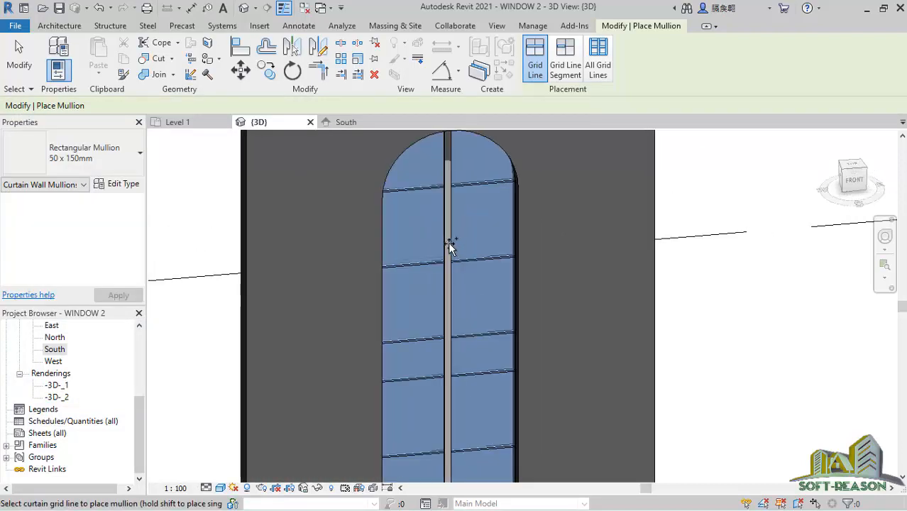
Place mullions on the three uppermost horizontal grid lines, starting at the base of the arch
scroll(429, 148, up, 2)
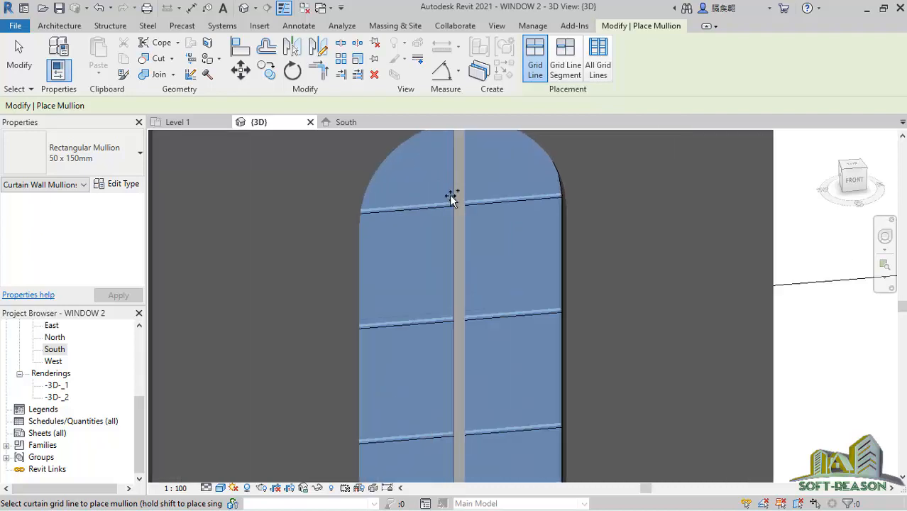
scroll(445, 203, down, 3)
scroll(445, 204, up, 1)
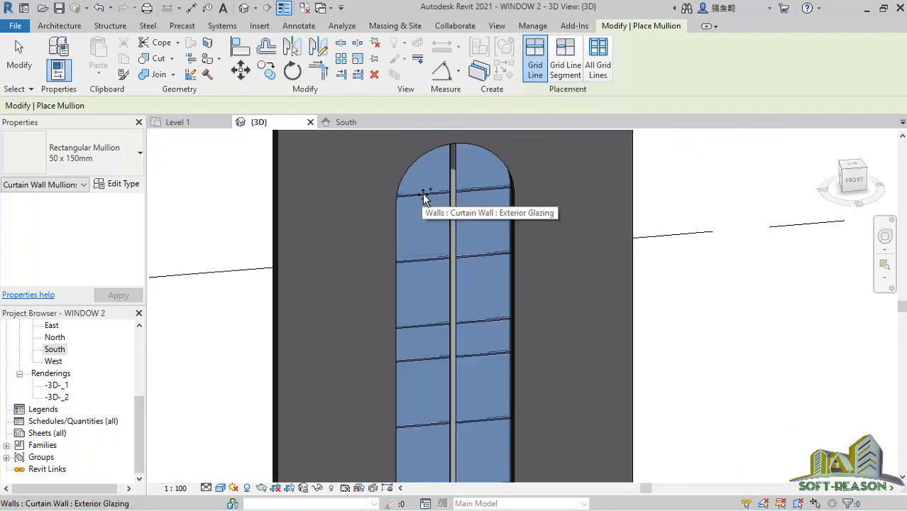
scroll(429, 196, up, 2)
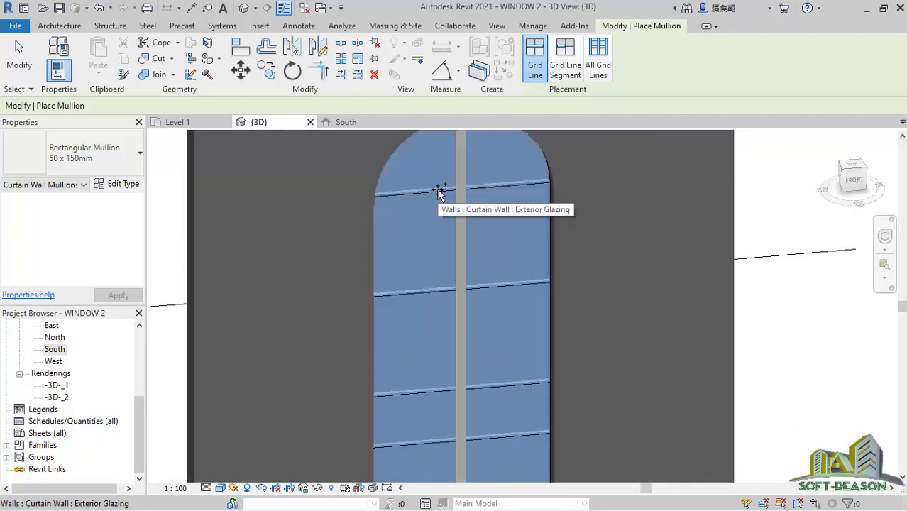
click(490, 183)
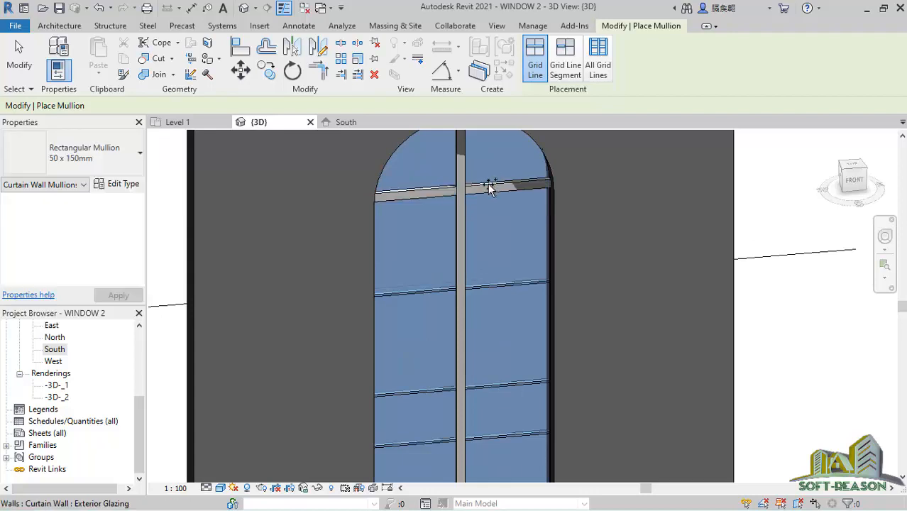
click(415, 293)
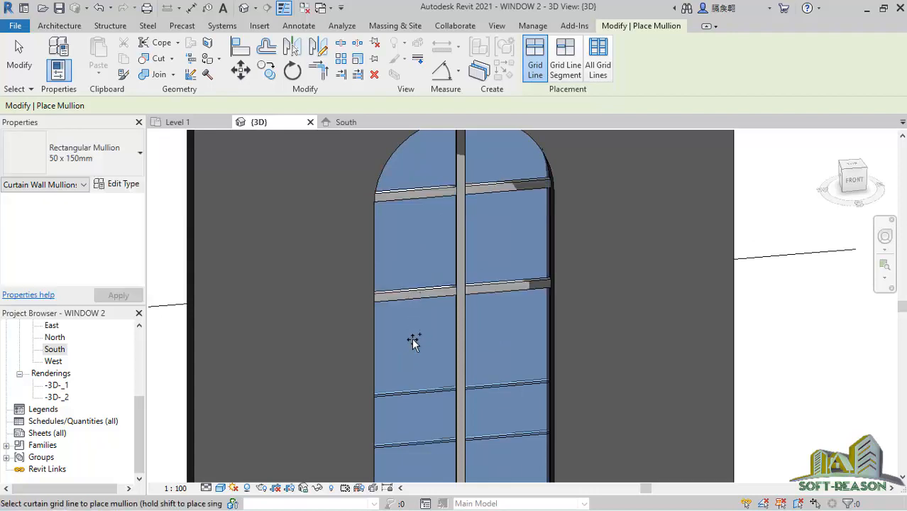
click(416, 392)
Continue placing mullions on the horizontal grid lines through the middle of the window
scroll(398, 142, down, 3)
scroll(402, 291, up, 3)
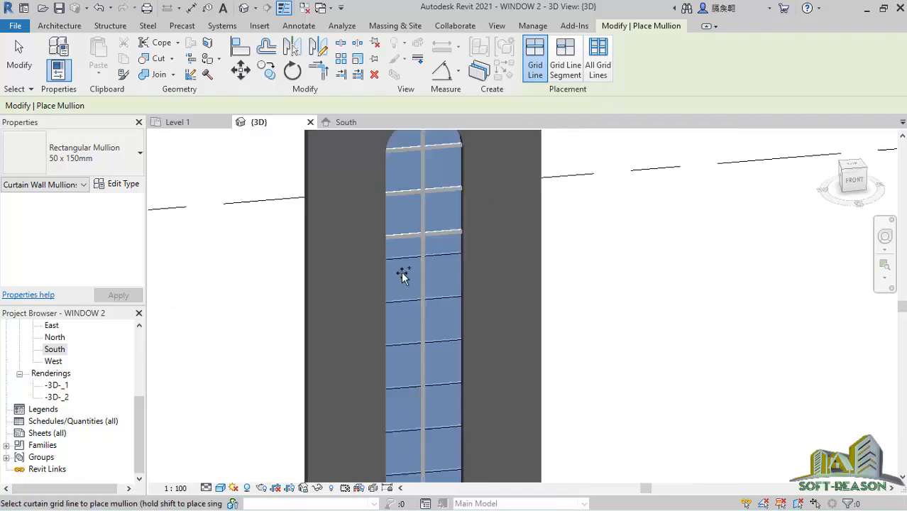
click(401, 246)
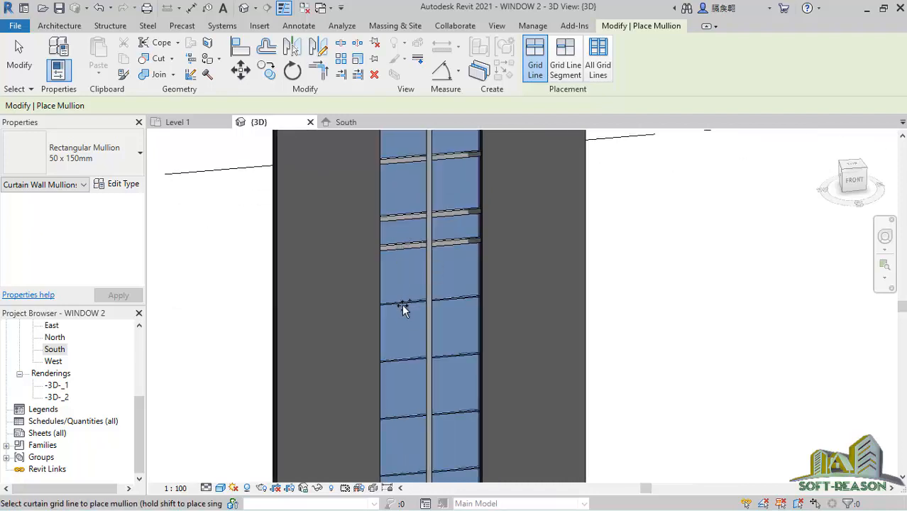
click(395, 355)
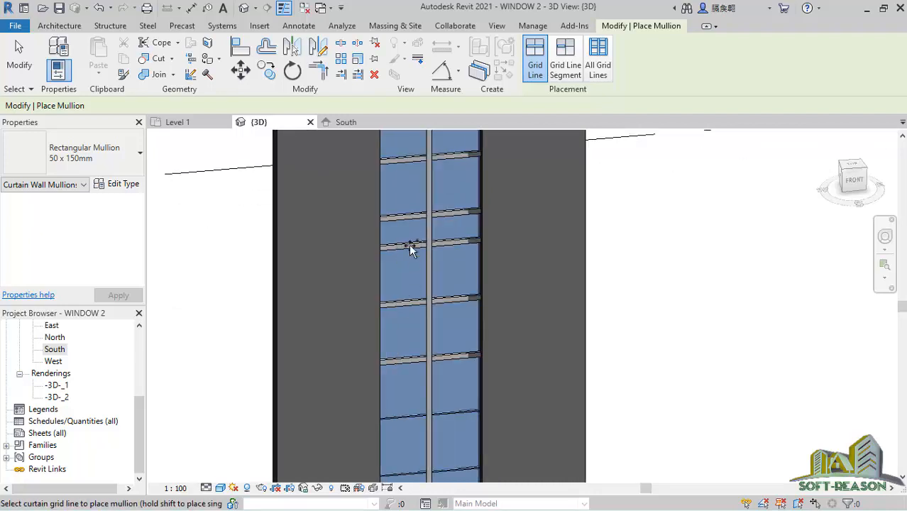
scroll(409, 376, down, 2)
scroll(407, 366, up, 1)
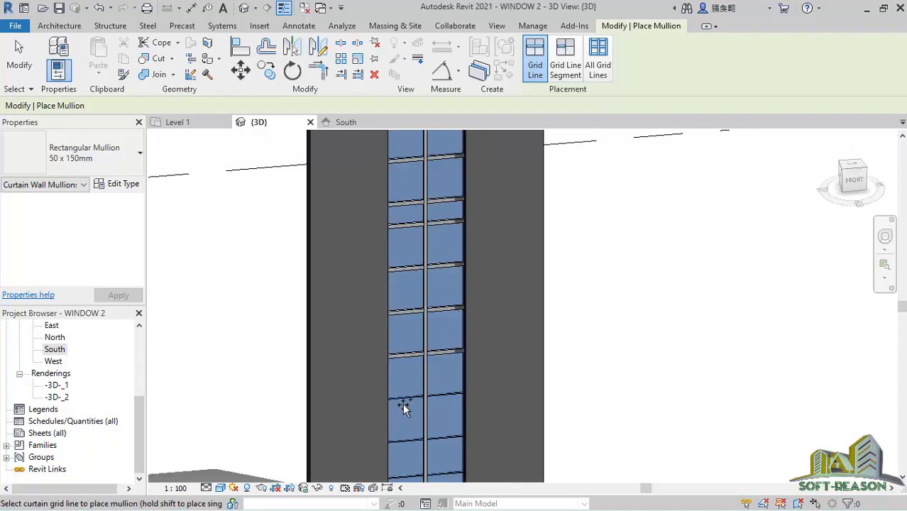
Place mullions on the remaining horizontal grid lines near the window's base, end the command and inspect the window in 3D
click(411, 437)
scroll(419, 335, down, 3)
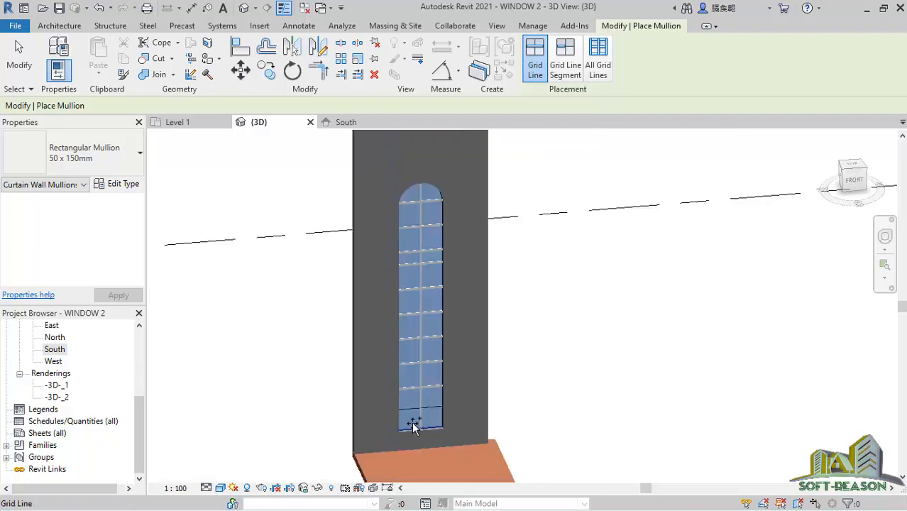
scroll(412, 413, up, 2)
click(412, 412)
scroll(448, 324, down, 4)
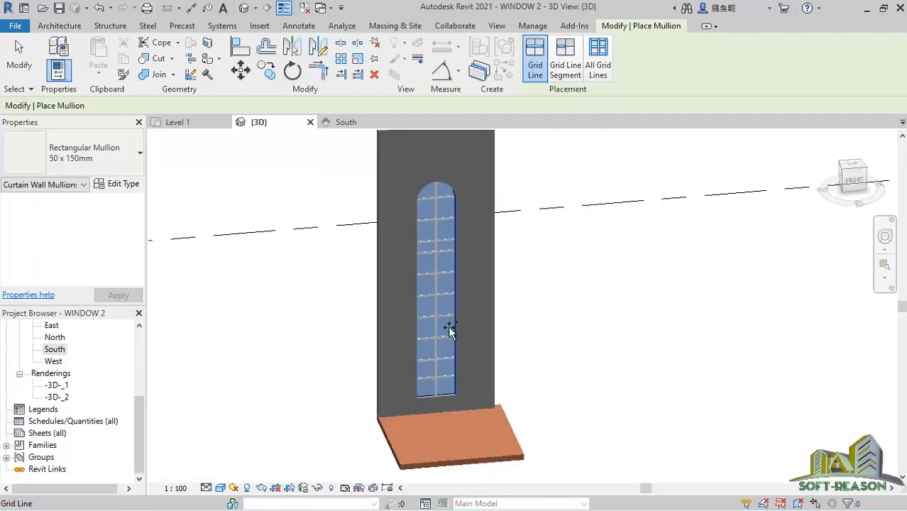
scroll(425, 212, up, 2)
key(Escape)
shift+middle_drag(433, 355, 459, 366)
scroll(454, 362, up, 2)
scroll(449, 339, down, 5)
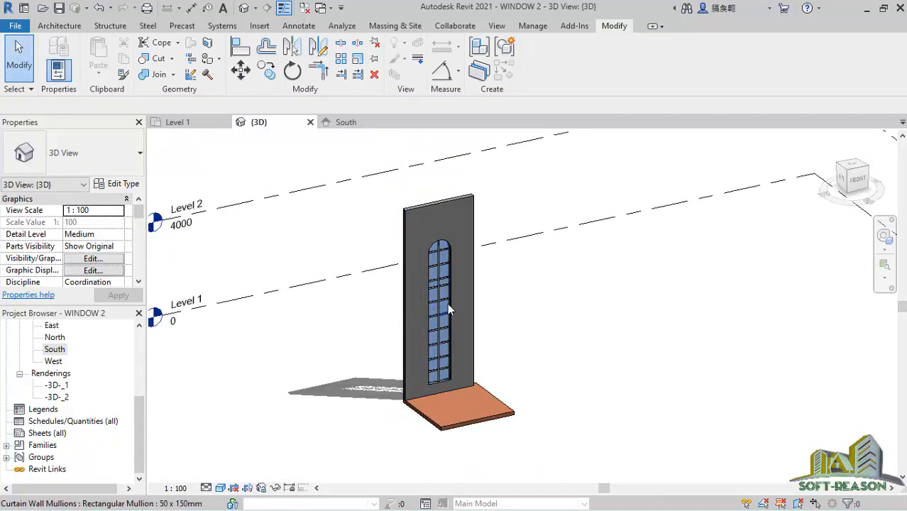
scroll(440, 285, up, 4)
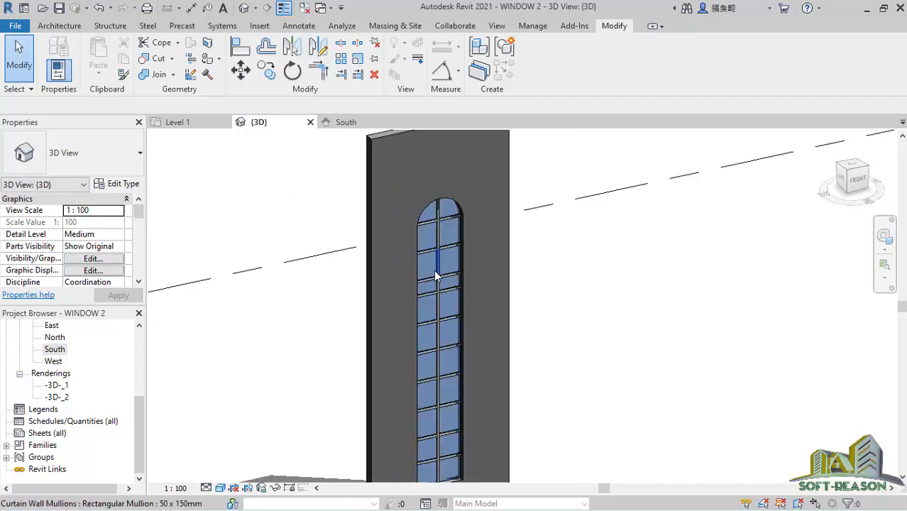
Examine the window's mullion layout in 3D, from the full height up close to the arched head
scroll(434, 269, down, 3)
scroll(444, 306, up, 5)
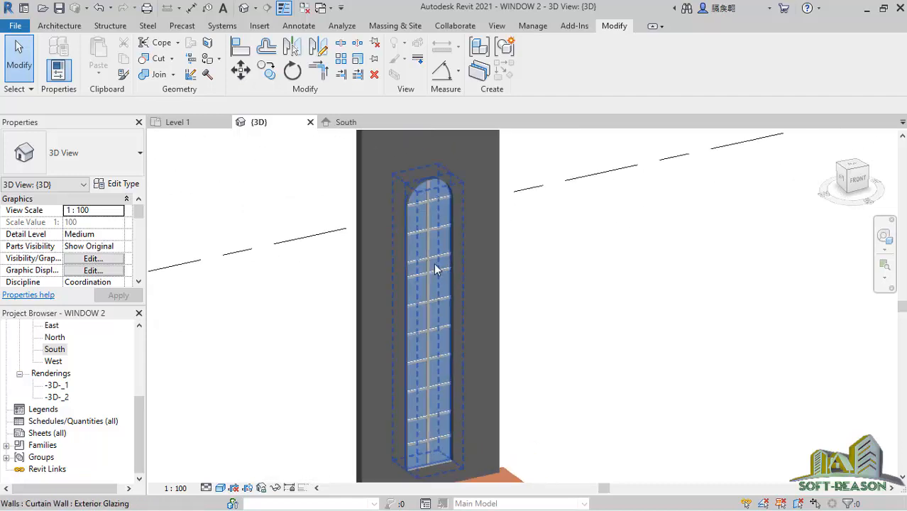
shift+middle_drag(451, 257, 423, 229)
scroll(430, 222, down, 5)
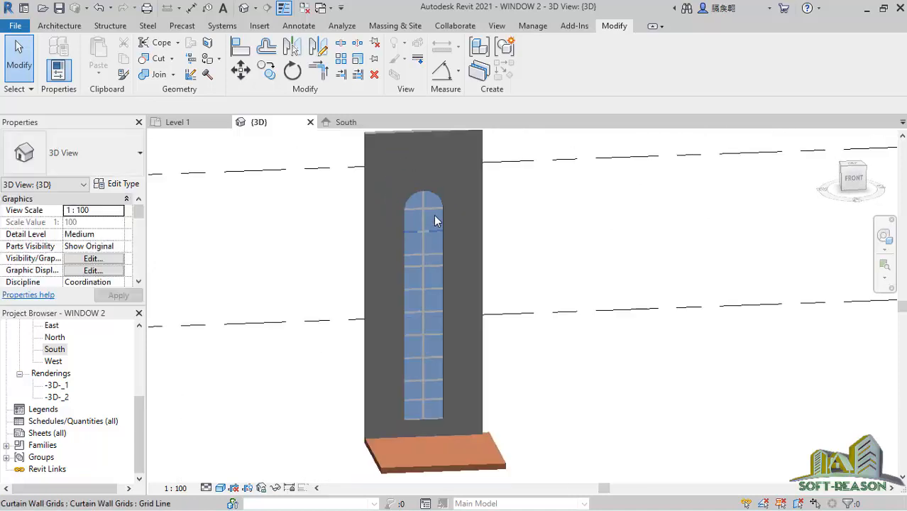
scroll(426, 217, up, 8)
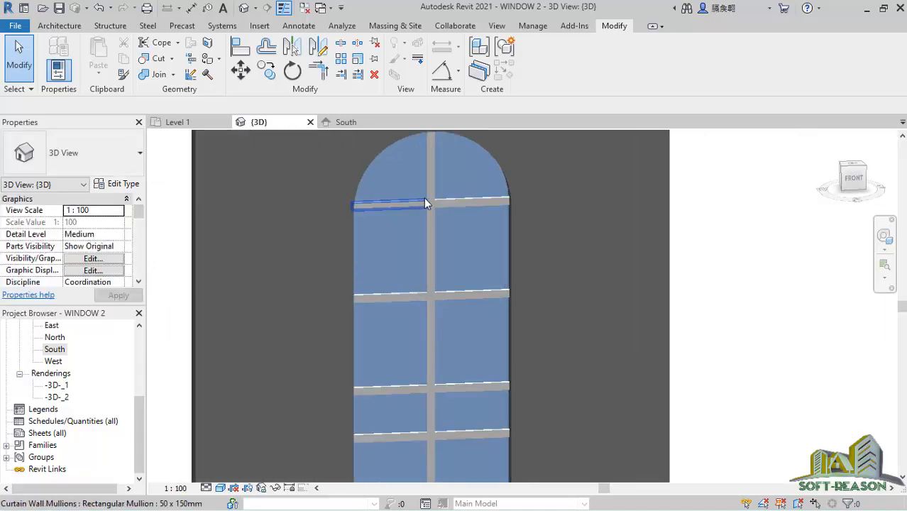
scroll(435, 218, down, 2)
scroll(412, 165, up, 3)
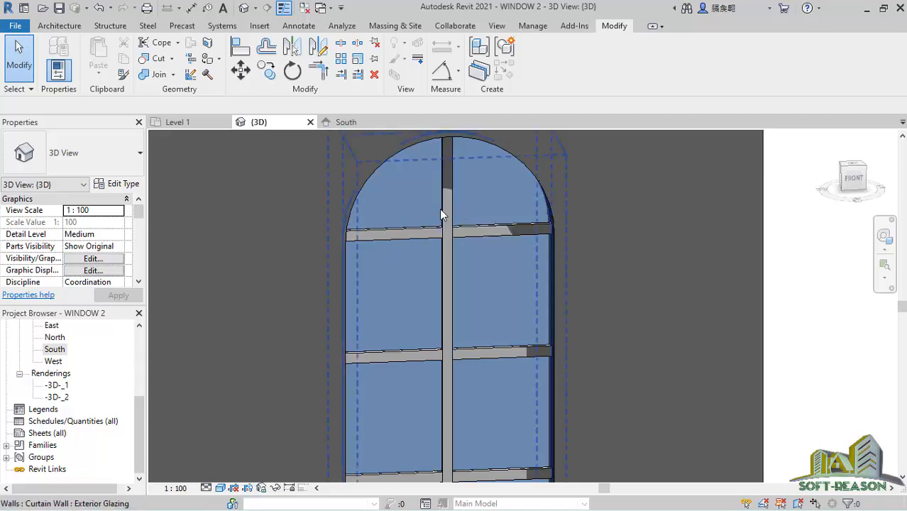
scroll(440, 209, up, 1)
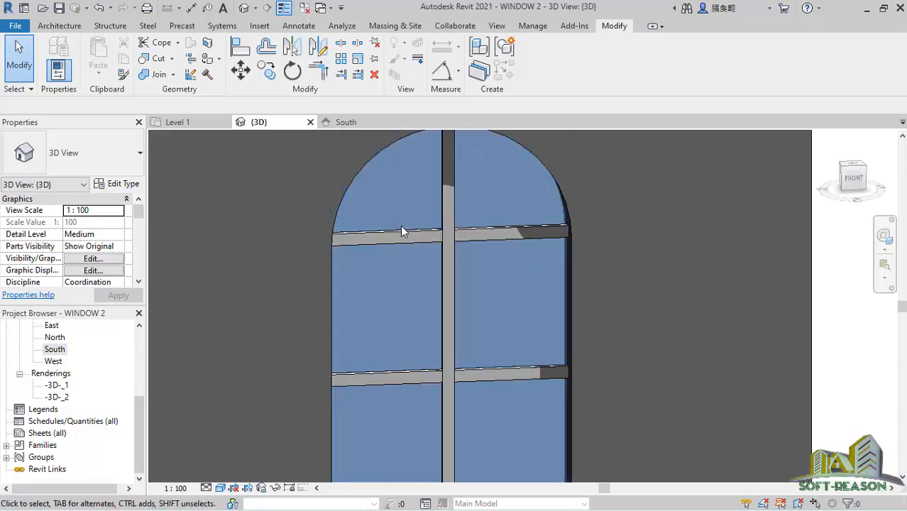
Delete the horizontal mullion on the left half of the grid line at the base of the arch
scroll(427, 229, up, 1)
middle_drag(427, 229, 389, 247)
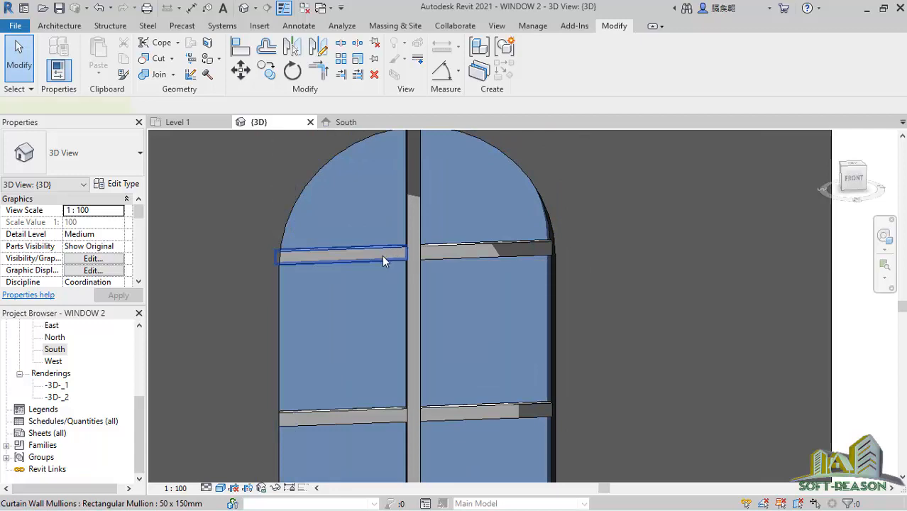
click(376, 254)
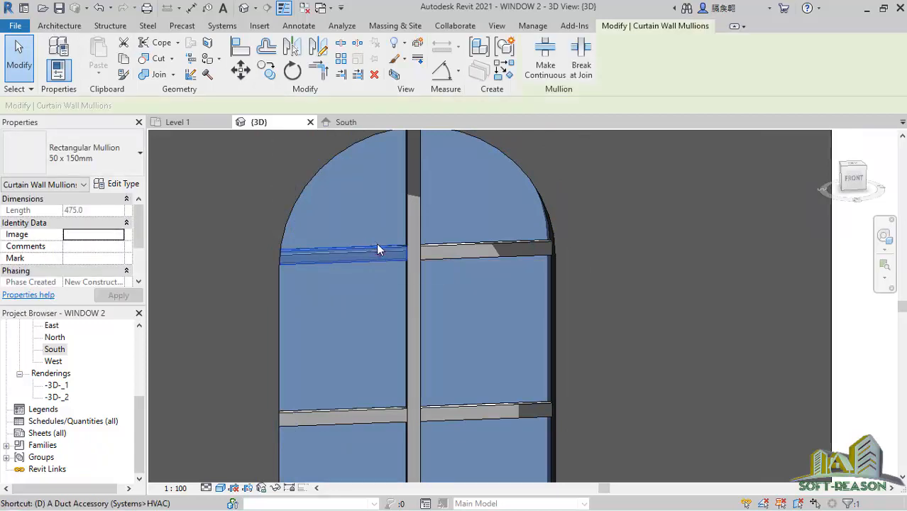
key(Delete)
scroll(388, 254, up, 1)
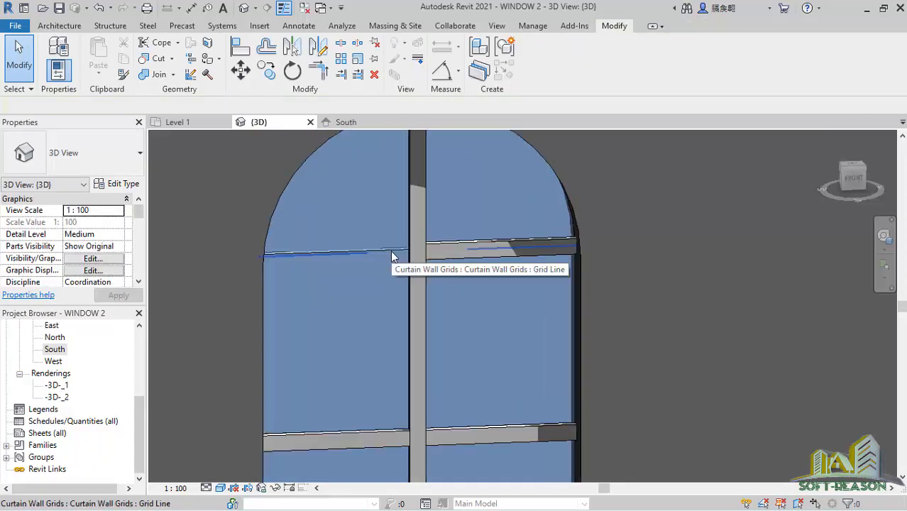
scroll(392, 255, up, 1)
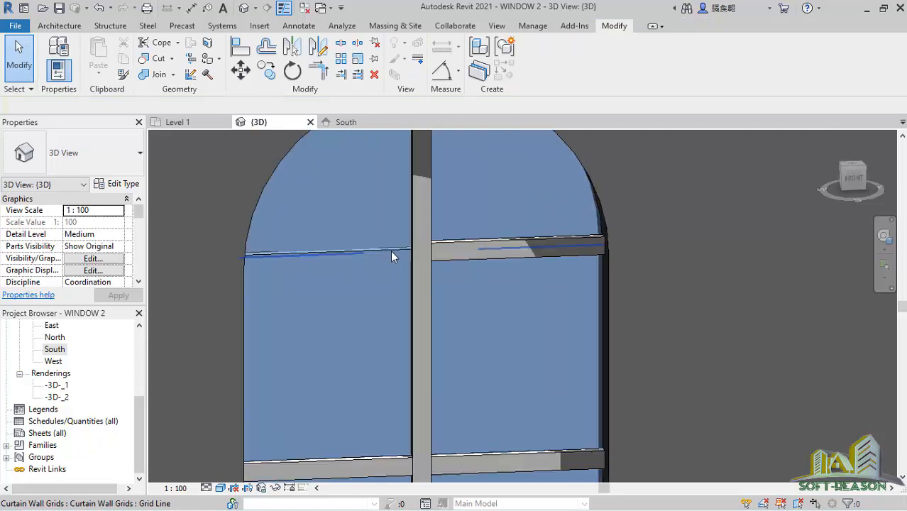
Delete the two uppermost vertical mullion segments, one inside the arch and one directly below its base
click(429, 217)
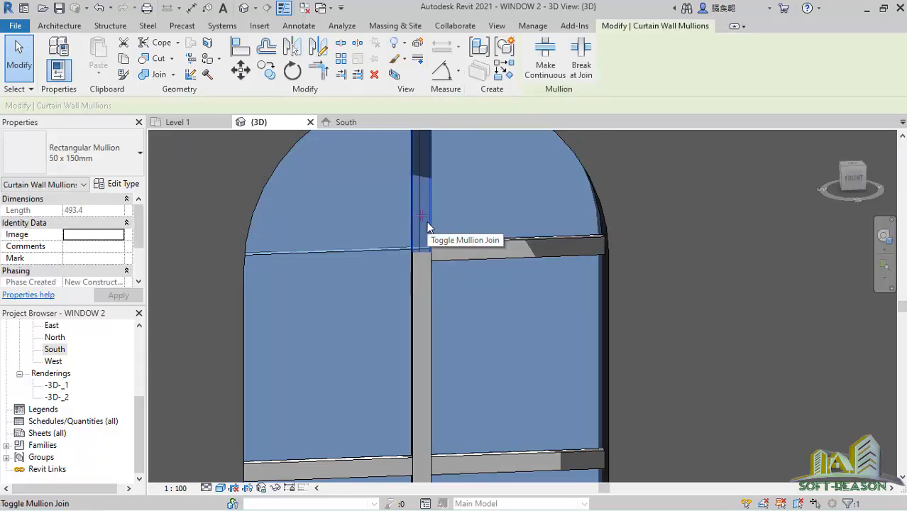
key(Delete)
scroll(426, 255, up, 2)
shift+middle_drag(426, 254, 420, 271)
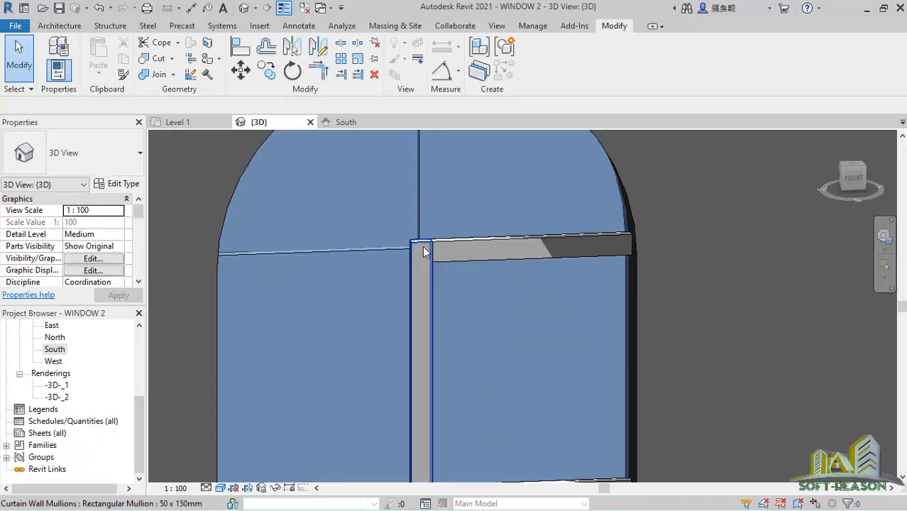
click(421, 251)
scroll(409, 213, down, 4)
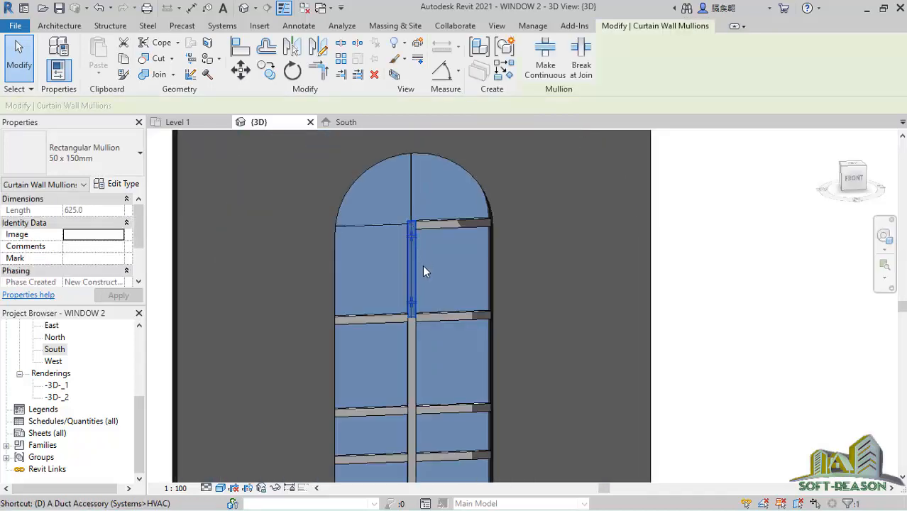
key(Delete)
Delete the remaining horizontal mullion on the right half of the grid line at the arch's base
click(435, 229)
scroll(435, 229, up, 2)
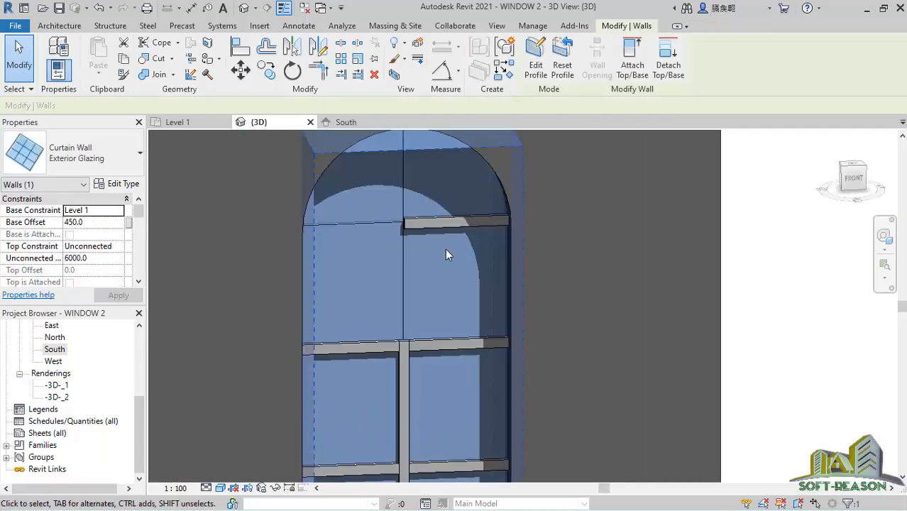
click(818, 249)
click(439, 223)
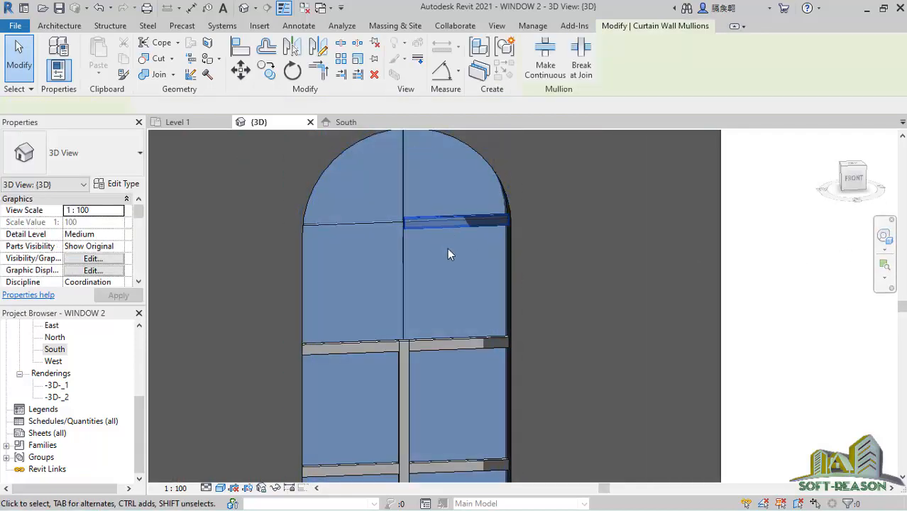
key(Delete)
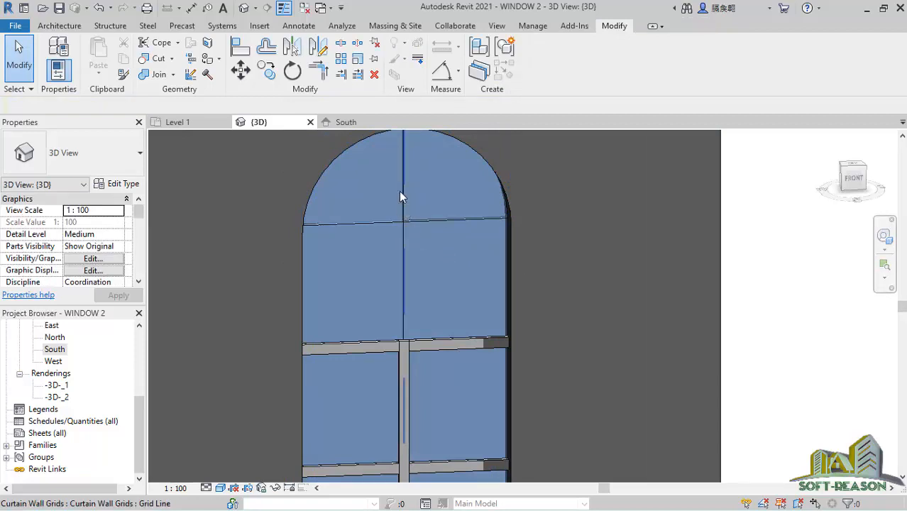
scroll(399, 191, up, 2)
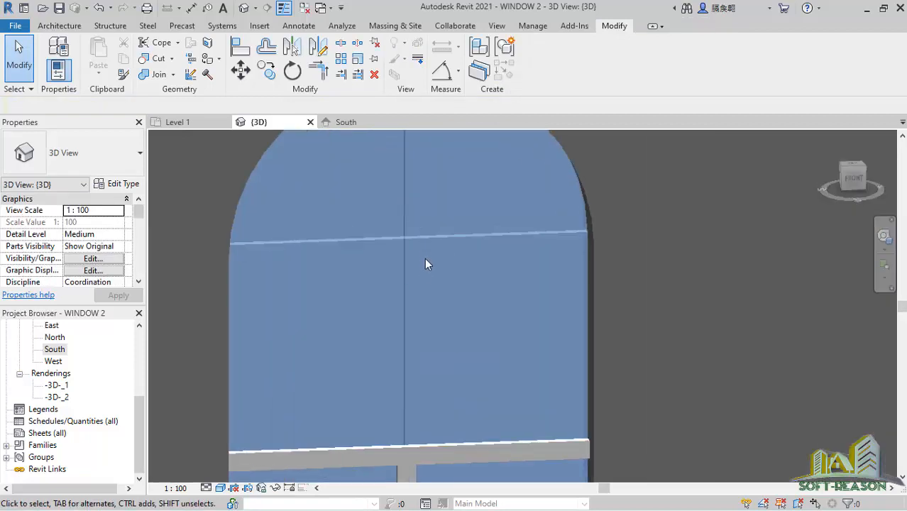
click(366, 236)
scroll(364, 232, down, 1)
scroll(363, 233, down, 2)
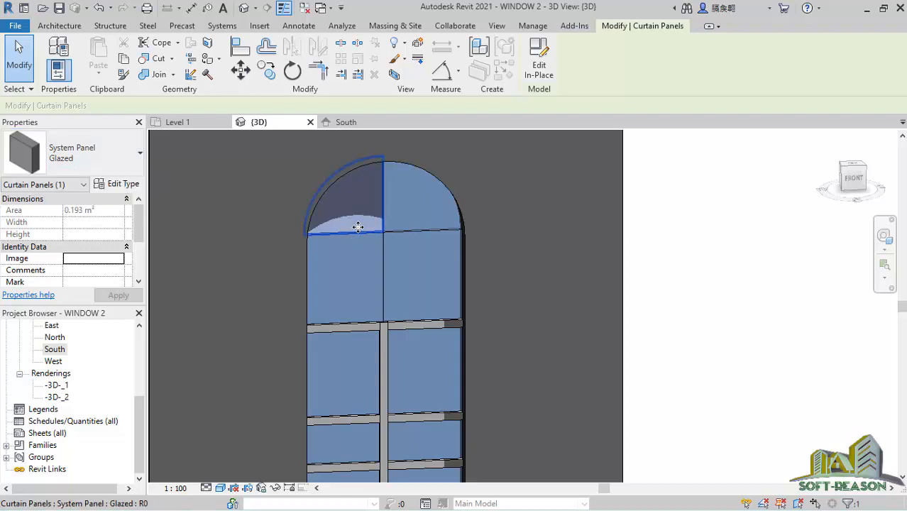
scroll(360, 224, up, 2)
scroll(452, 281, down, 3)
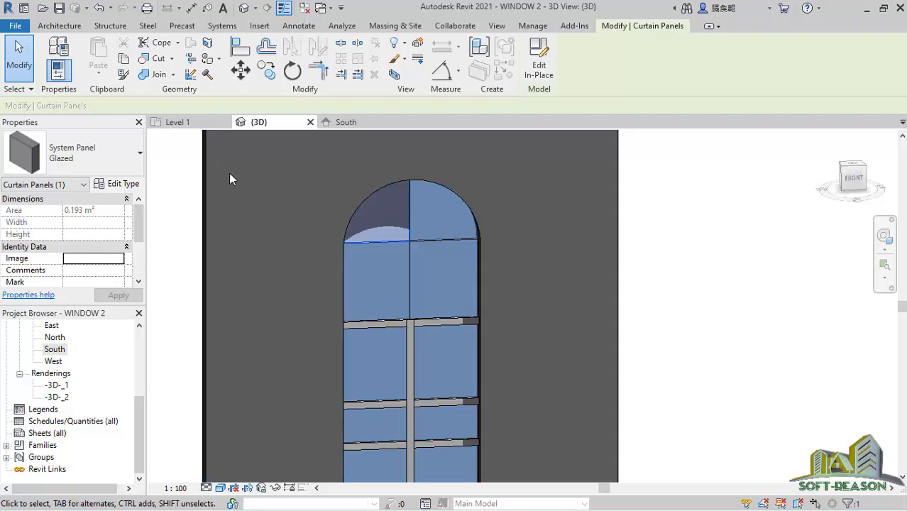
Start an in-place model in the Generic Models category and accept the default name Generic Models 1
click(61, 27)
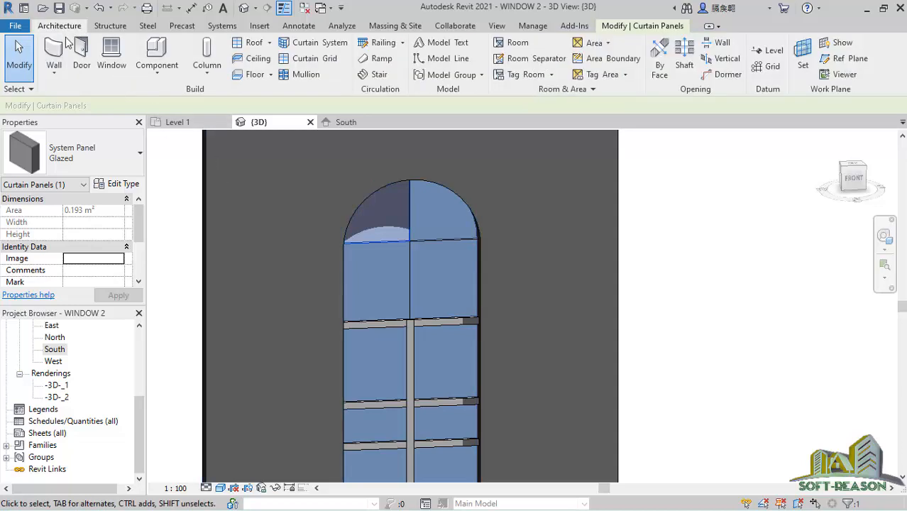
click(157, 71)
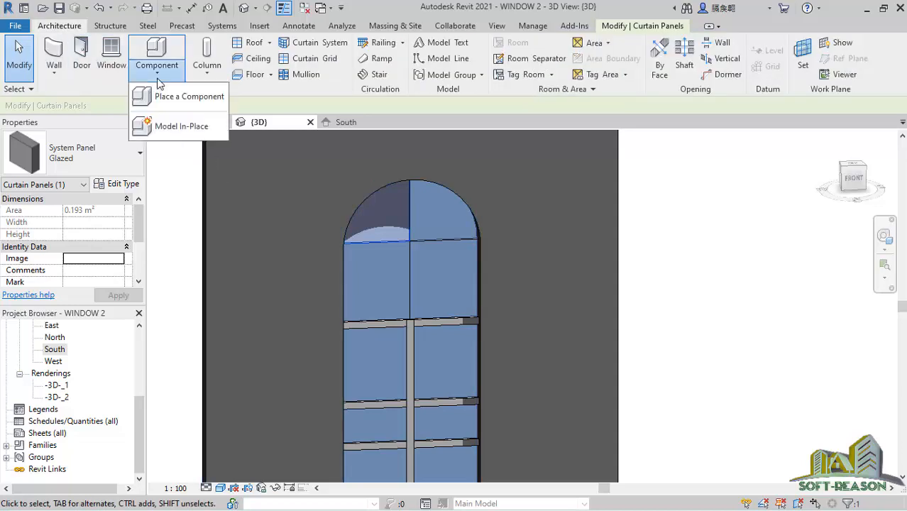
click(175, 127)
scroll(474, 257, down, 3)
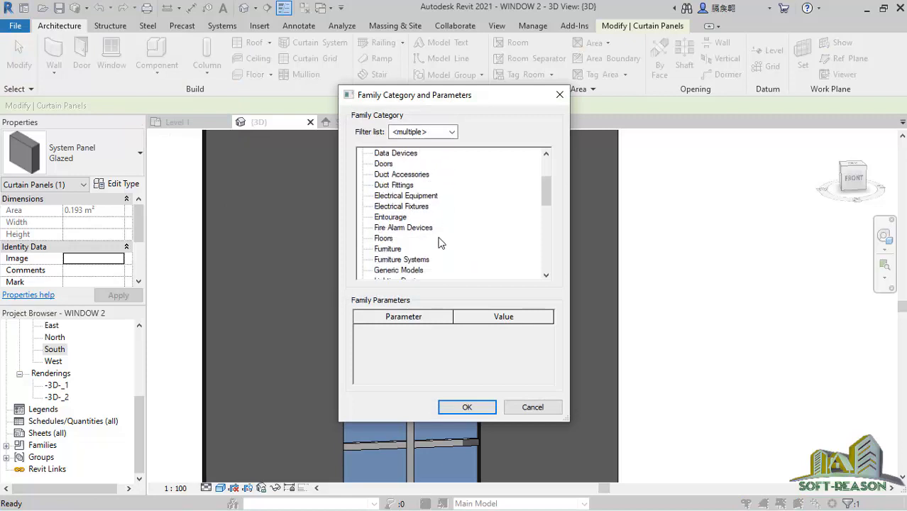
click(400, 270)
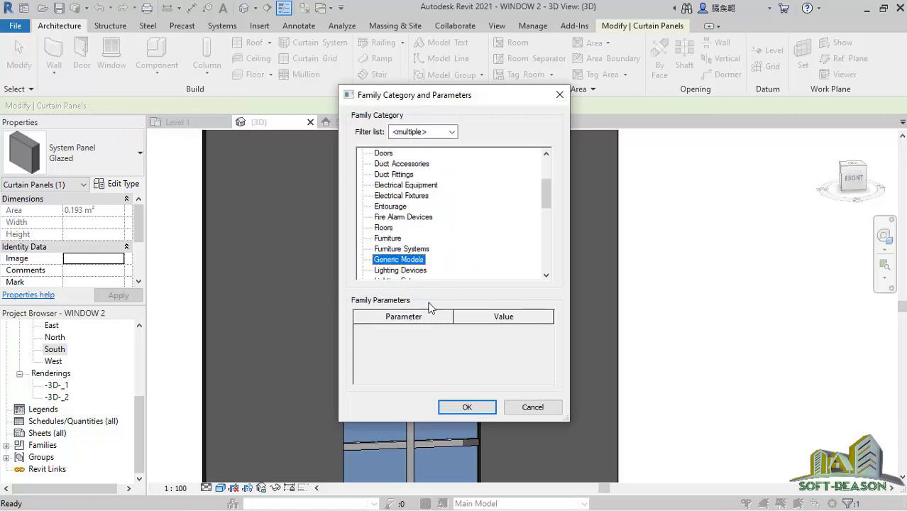
click(464, 407)
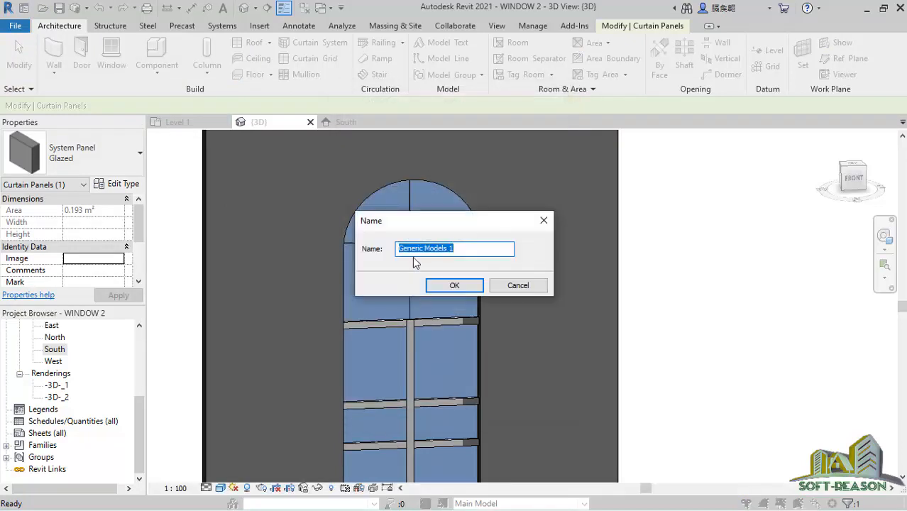
click(457, 286)
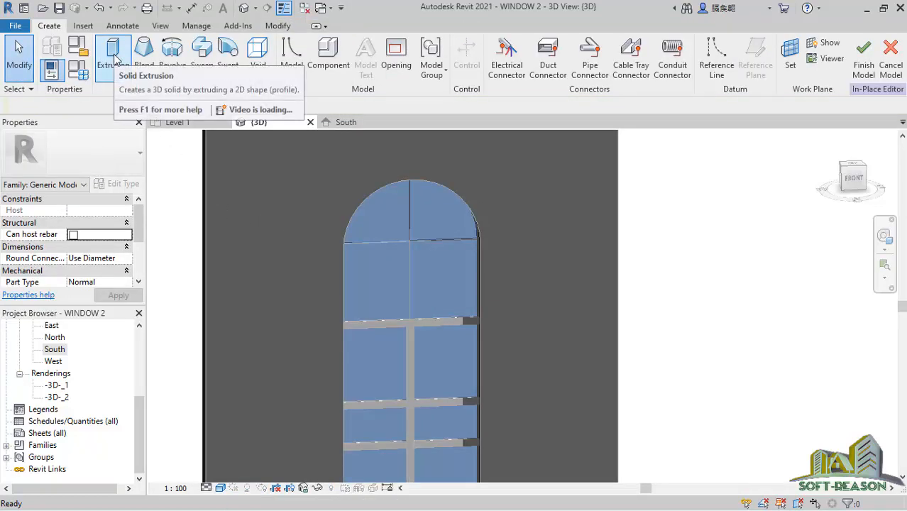
Start a solid extrusion and pick the glazed panel in the arch's left half as its work plane
click(112, 55)
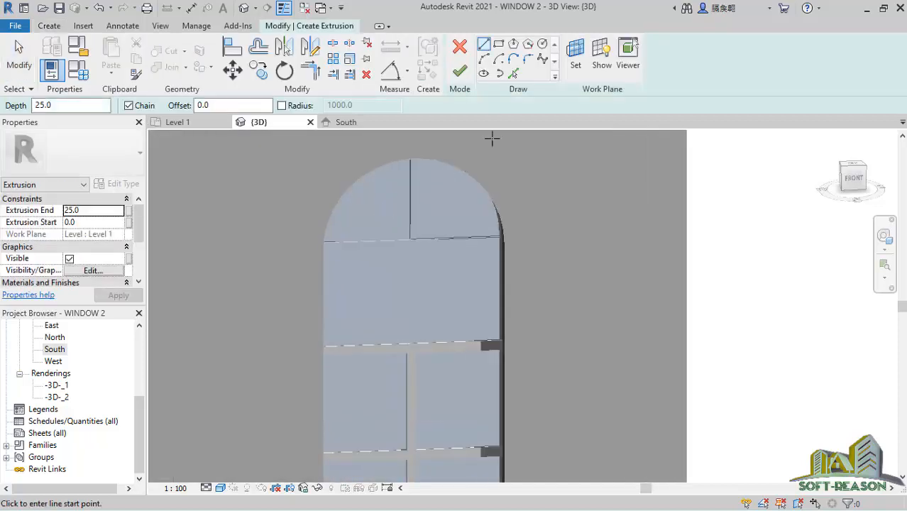
click(577, 67)
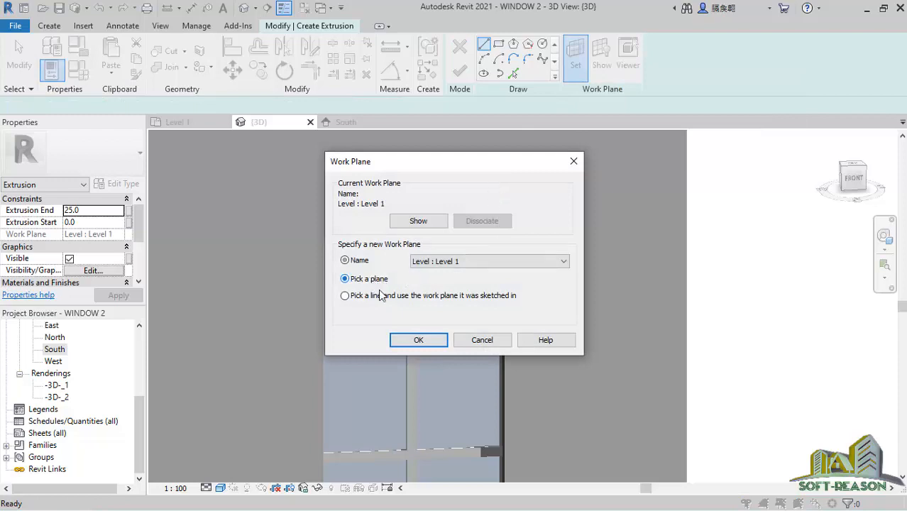
click(419, 341)
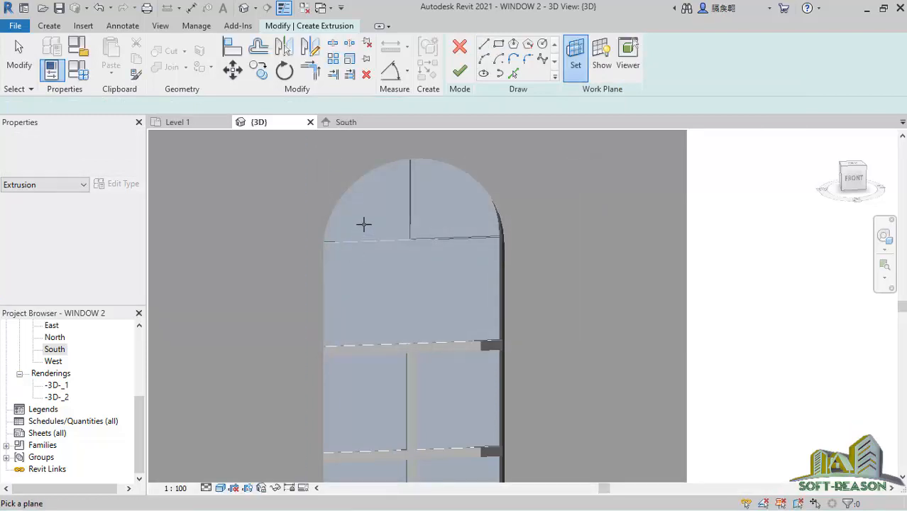
scroll(387, 229, up, 5)
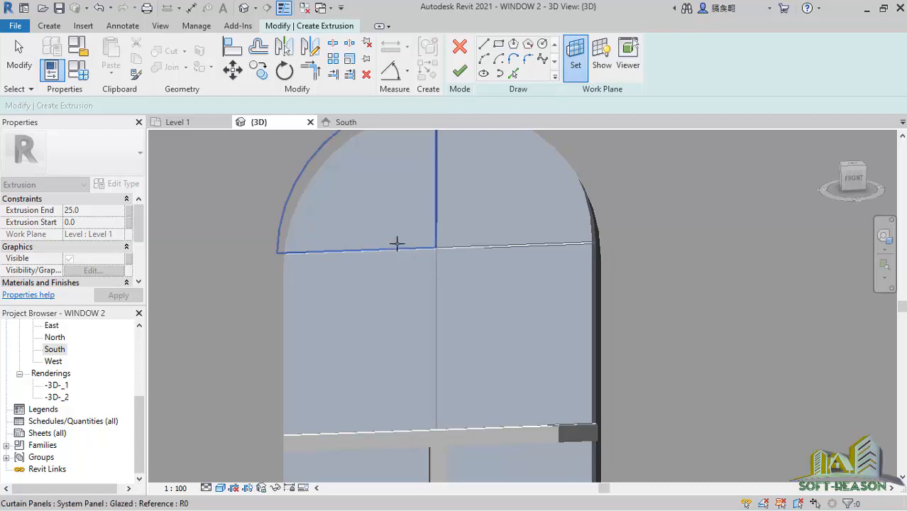
click(397, 245)
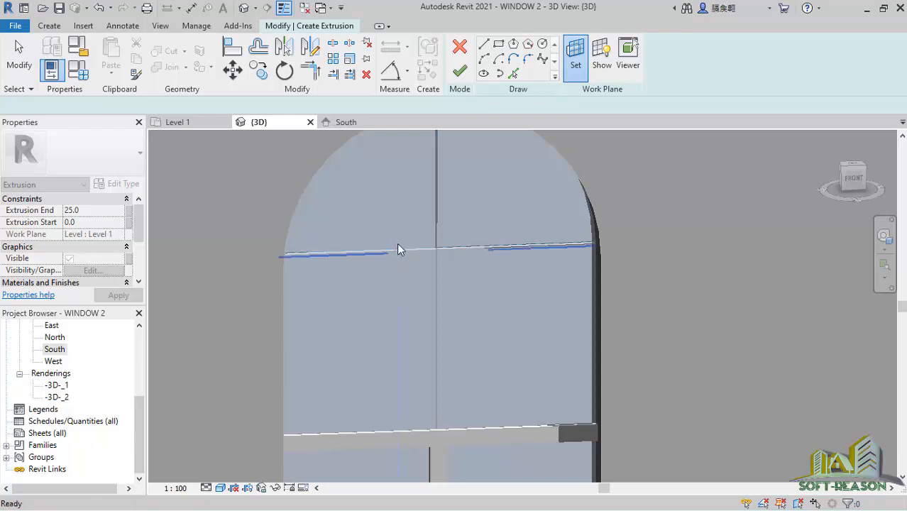
scroll(392, 235, down, 1)
scroll(387, 221, down, 2)
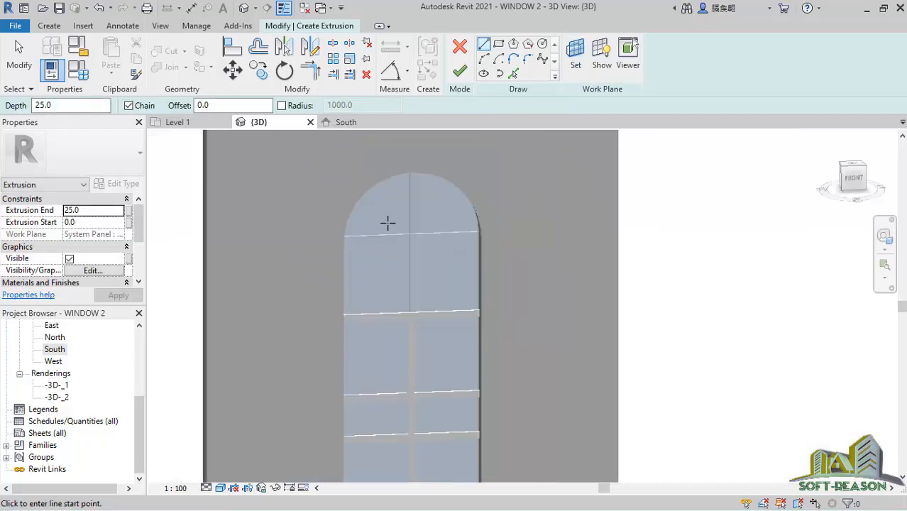
In the South elevation, sketch a diagonal line about 495 mm long at 135° from the arch's centre to its curved edge
scroll(380, 211, up, 4)
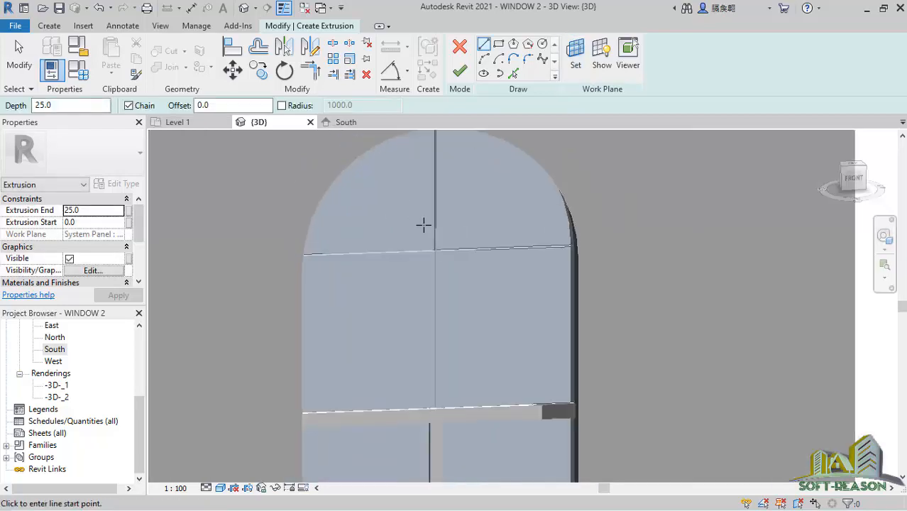
scroll(421, 247, up, 1)
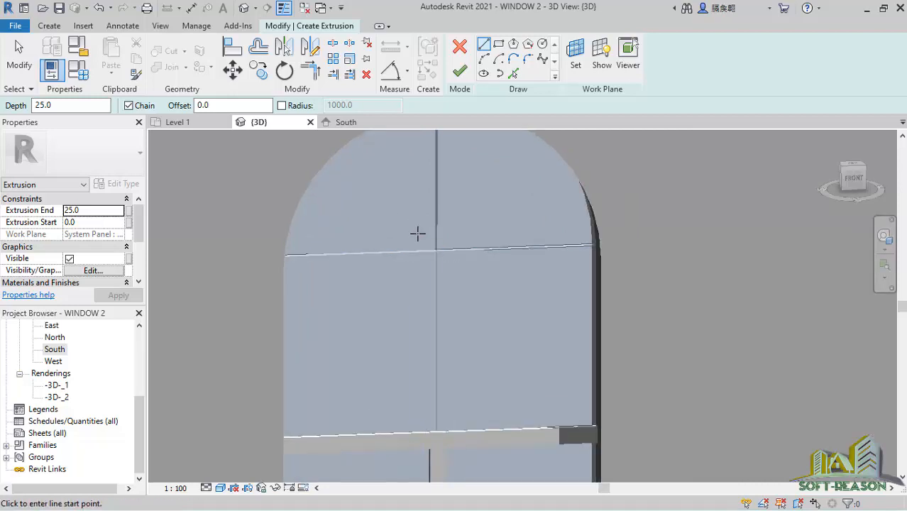
click(342, 123)
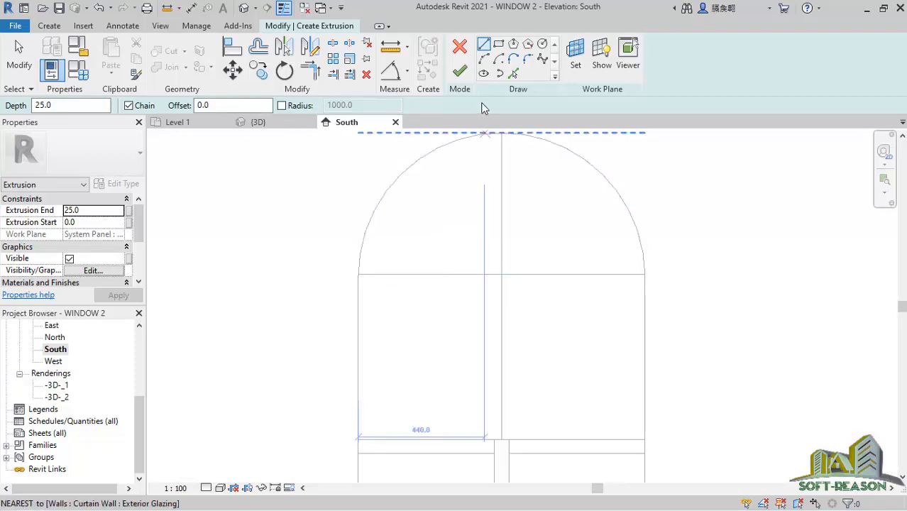
click(499, 273)
scroll(419, 163, up, 1)
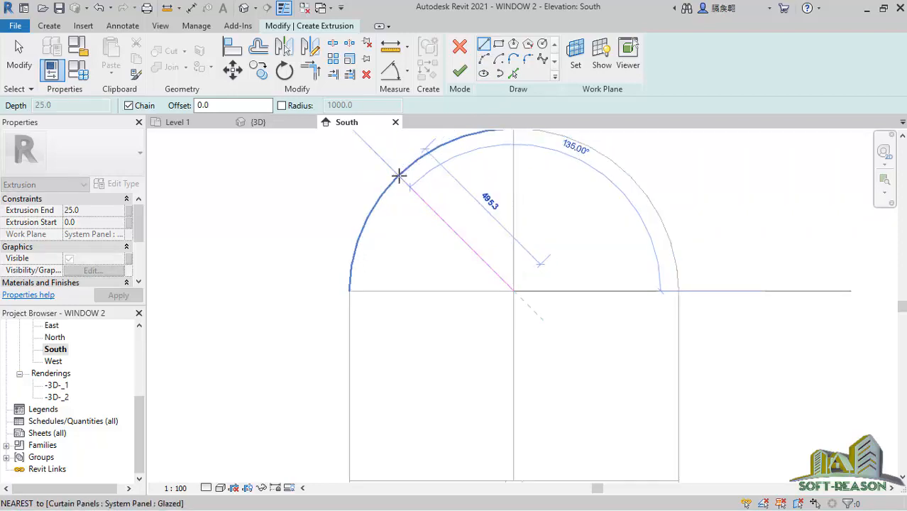
click(399, 174)
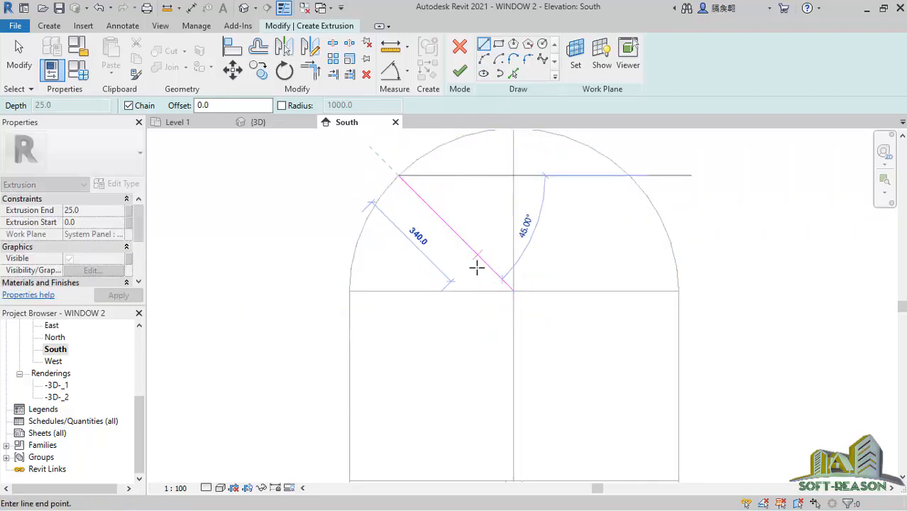
Offset copies of the diagonal line by 30 mm to both sides, keeping the original line
click(509, 278)
key(Escape)
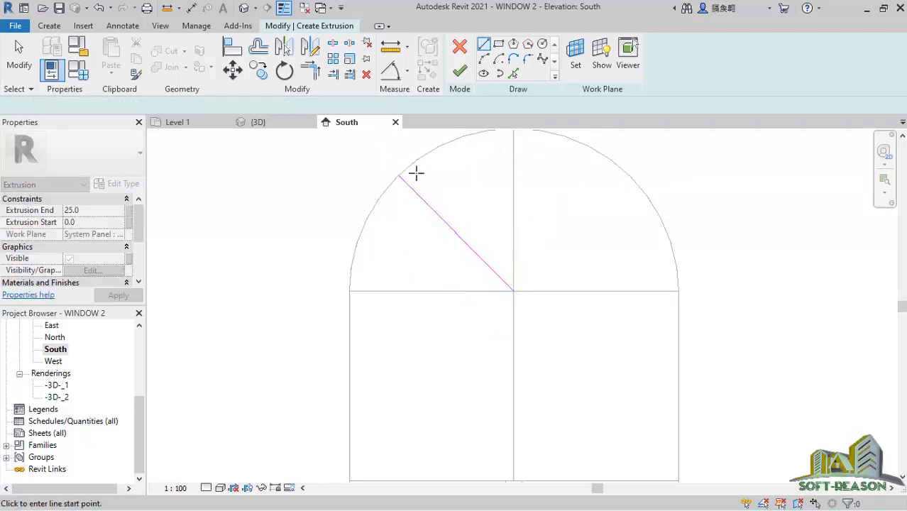
click(263, 55)
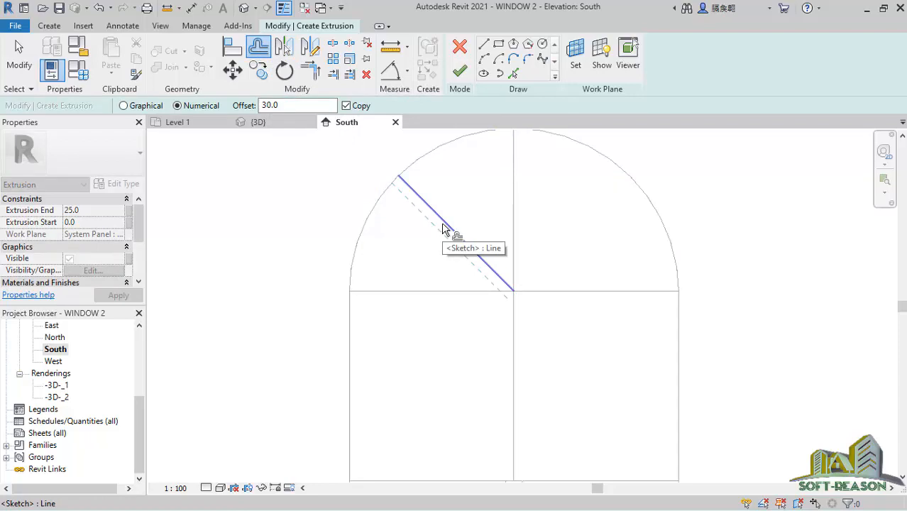
click(442, 228)
scroll(539, 303, up, 2)
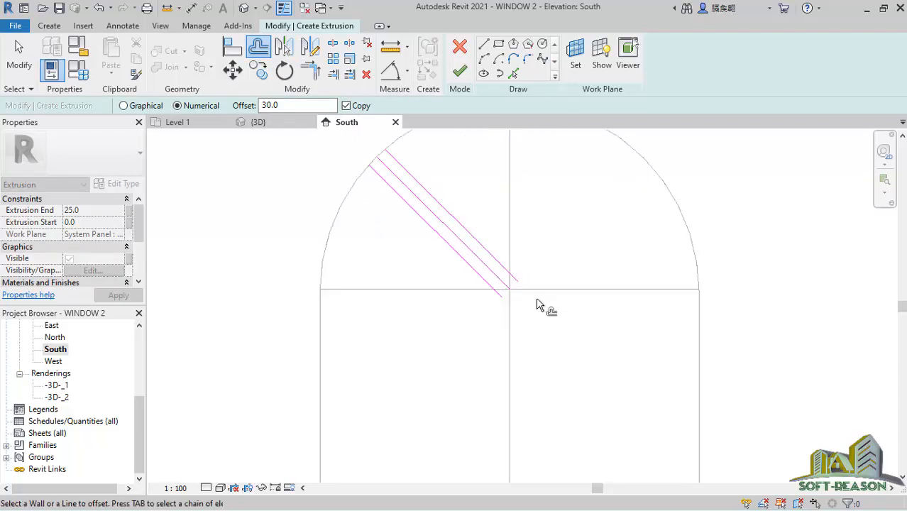
key(Escape)
Nudge the lower parallel line slightly to the right and delete the original diagonal between the two offset lines
click(481, 250)
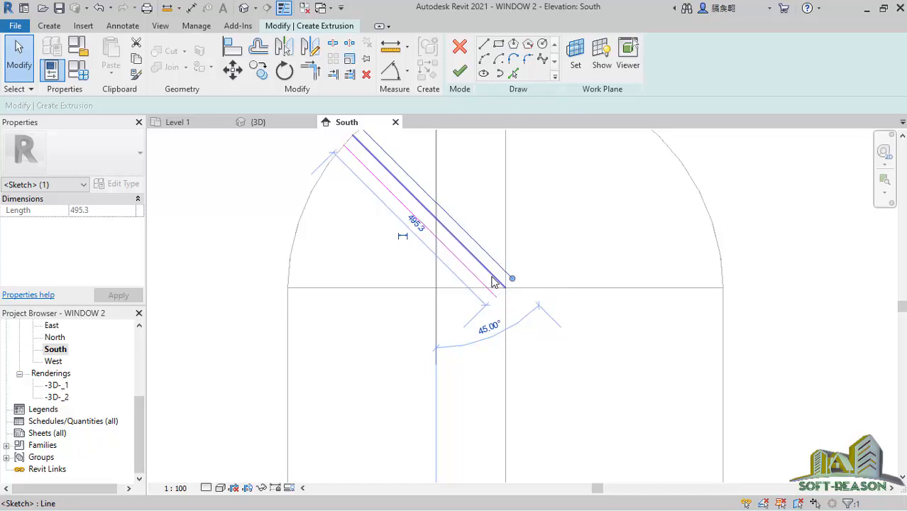
click(466, 284)
key(Right)
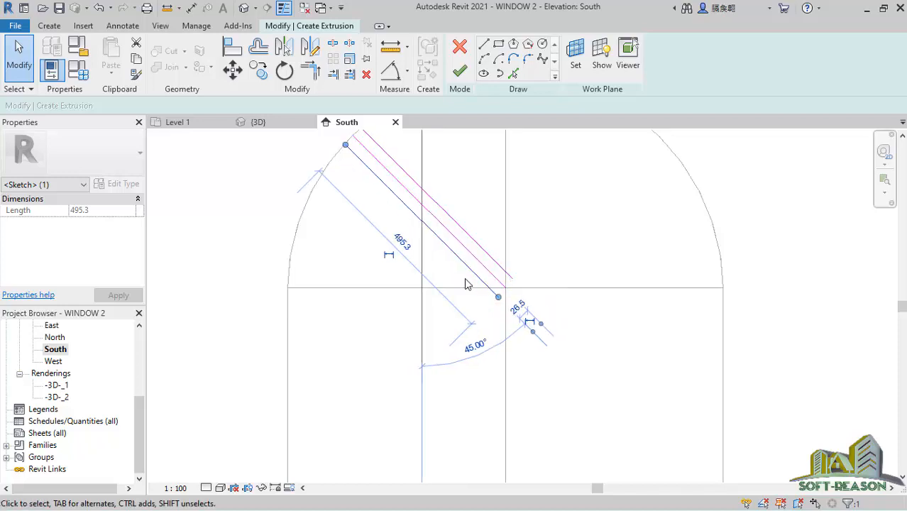
click(445, 185)
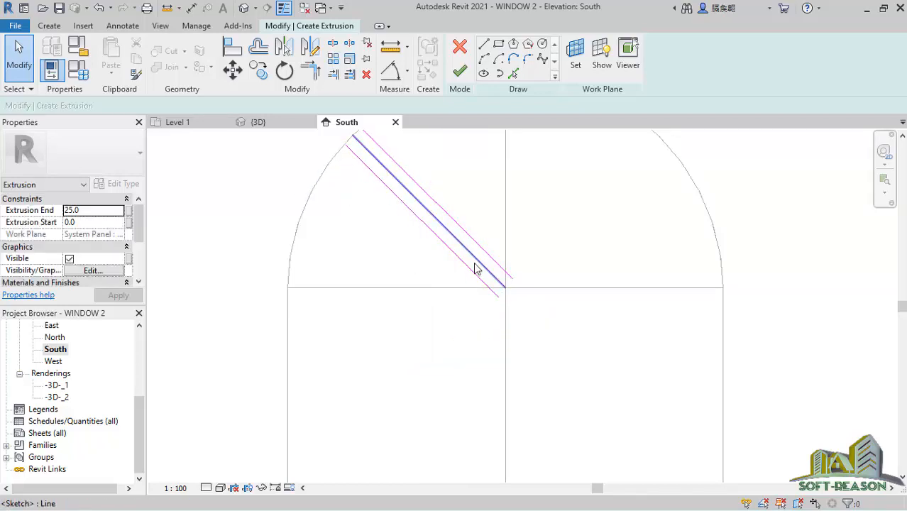
click(473, 259)
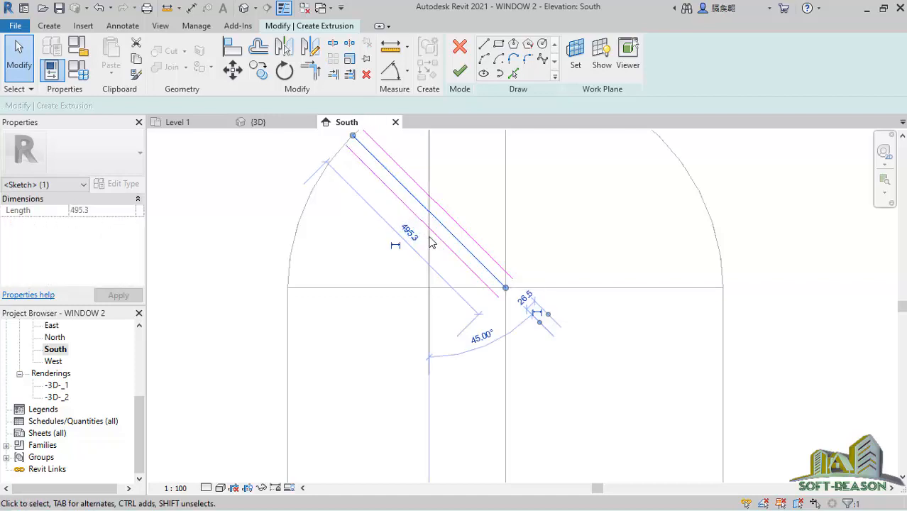
key(Delete)
scroll(451, 266, down, 1)
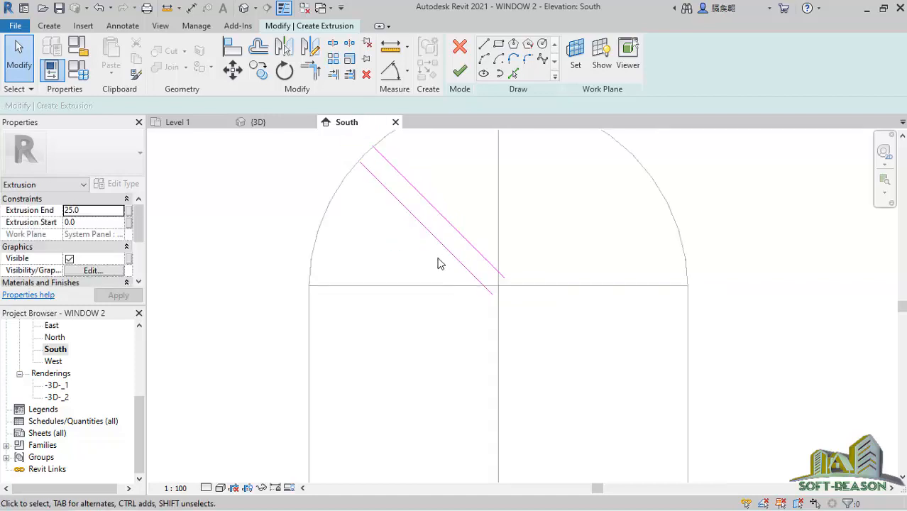
scroll(476, 291, down, 1)
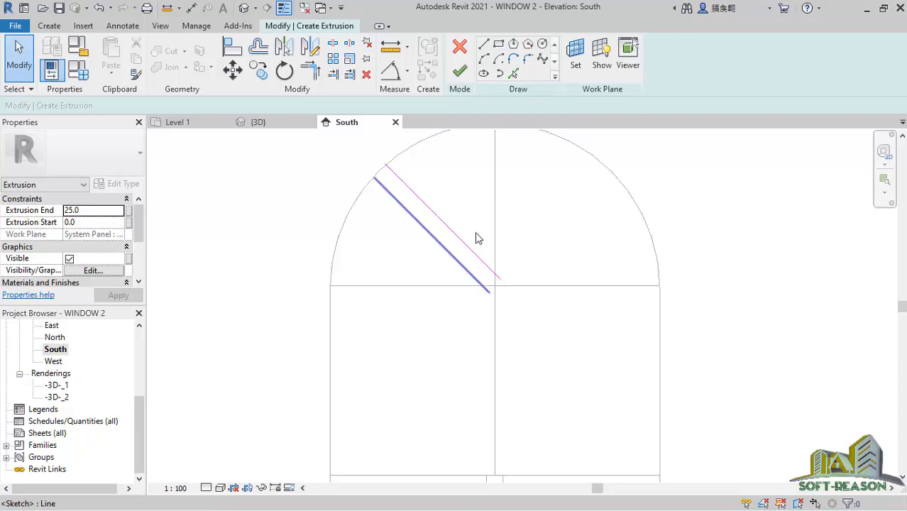
Add sketch lines by picking the arch's vertical centre grid line, its horizontal base grid line and the left glazed panel's curved edge
scroll(504, 298, up, 3)
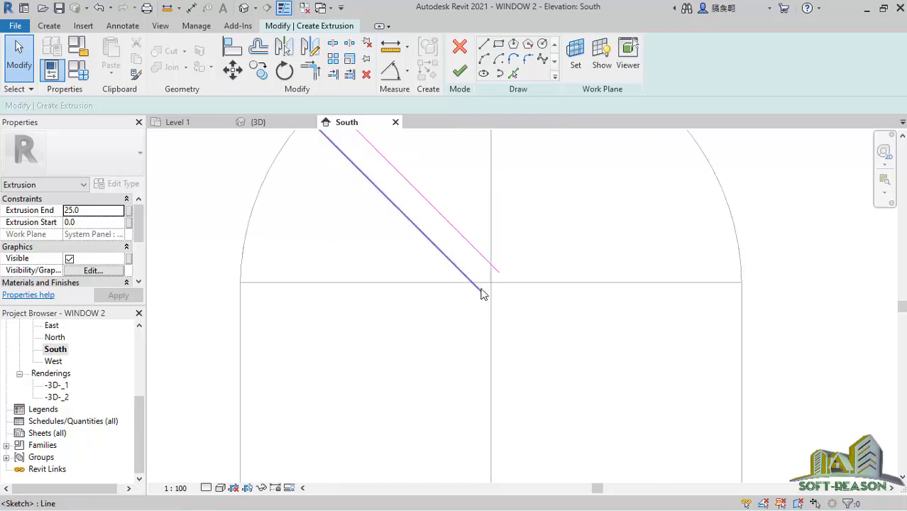
scroll(481, 293, up, 2)
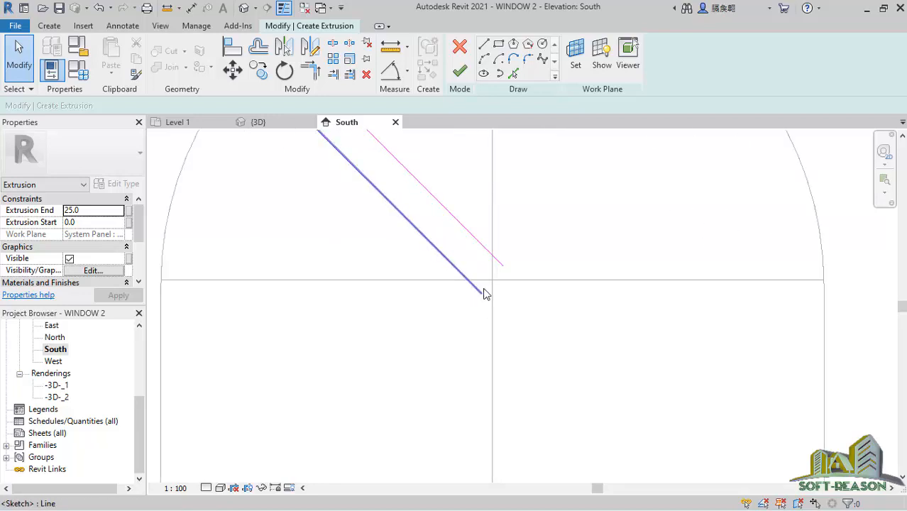
scroll(497, 289, down, 1)
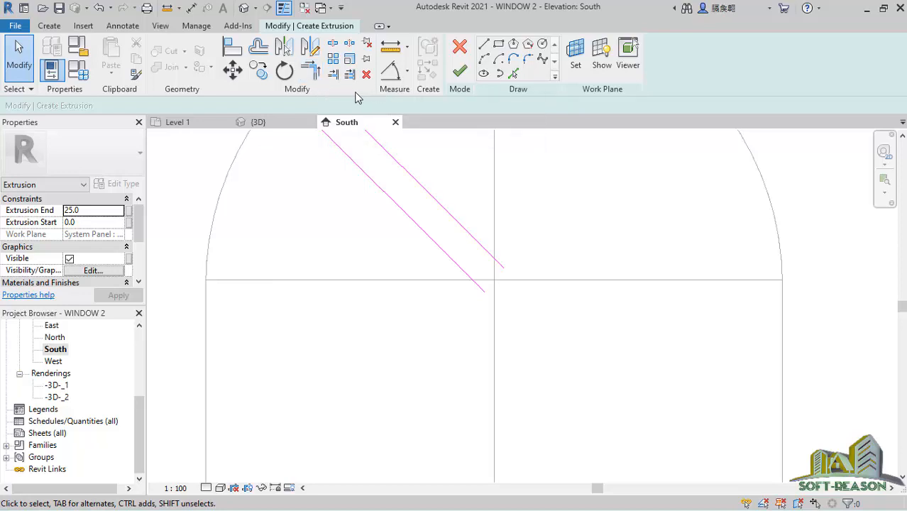
scroll(501, 273, down, 2)
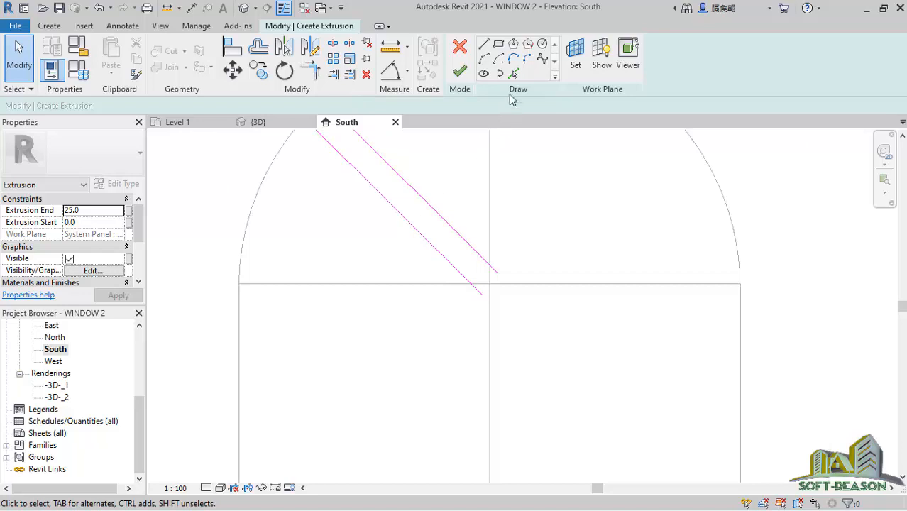
click(514, 77)
scroll(487, 241, up, 2)
click(490, 234)
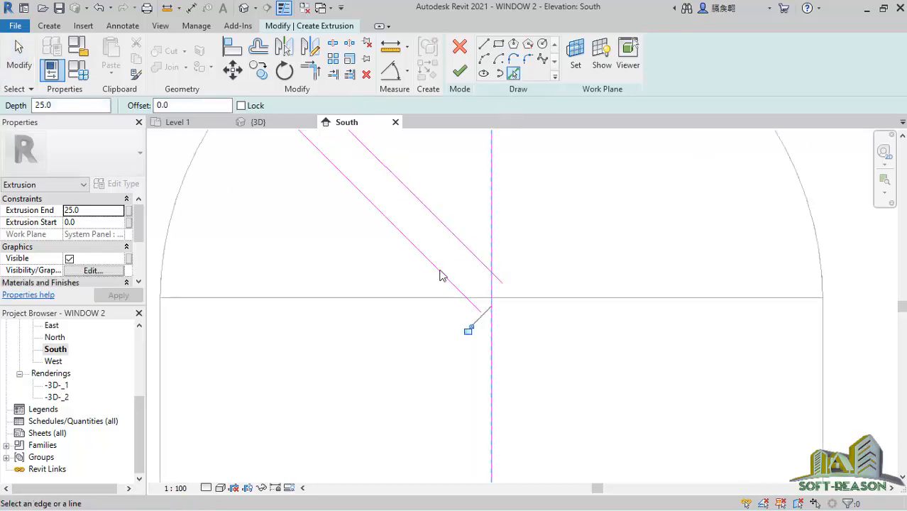
click(390, 300)
scroll(399, 308, down, 2)
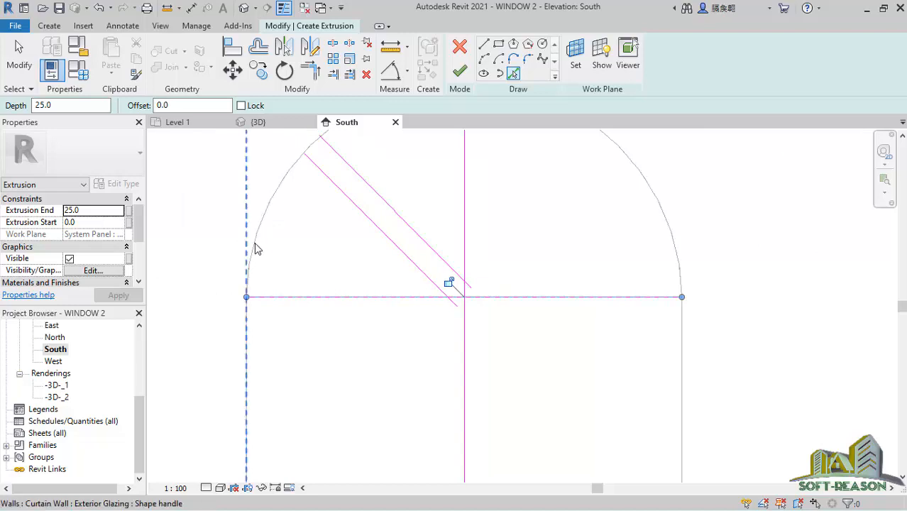
scroll(257, 304, down, 2)
scroll(256, 220, up, 2)
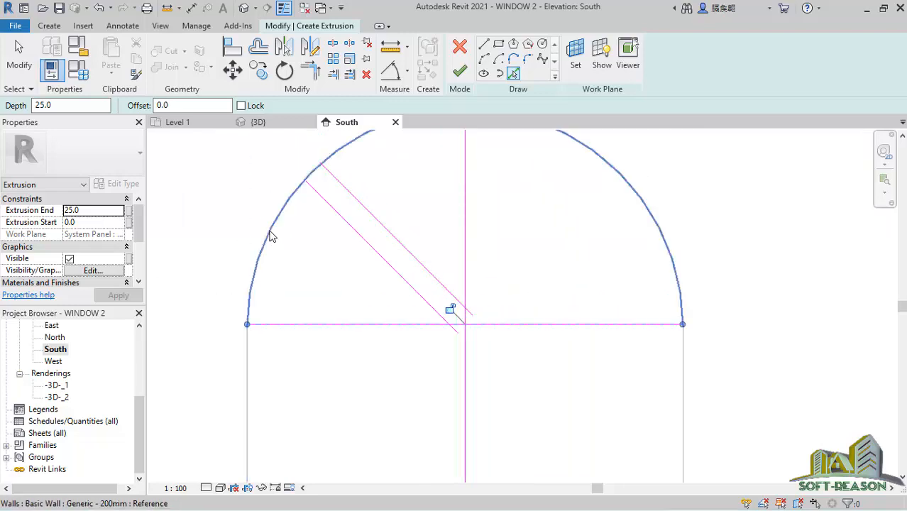
key(Tab)
click(275, 234)
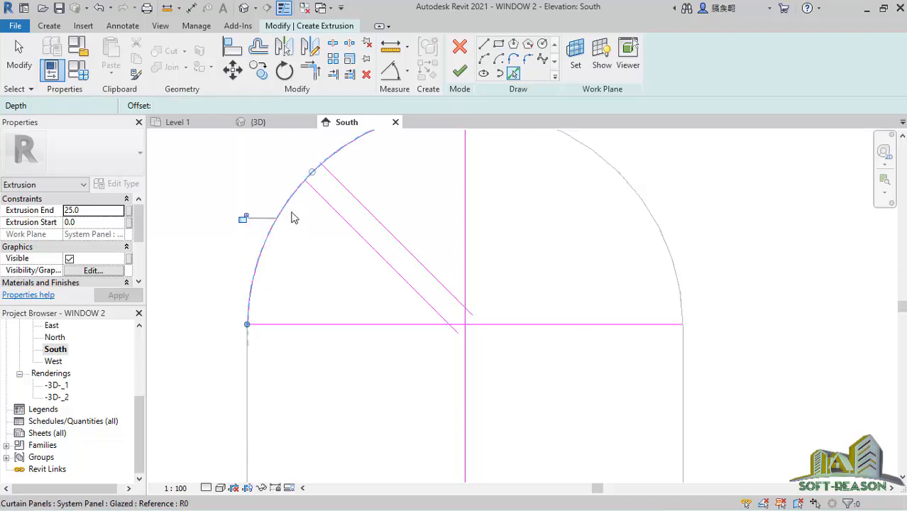
click(451, 324)
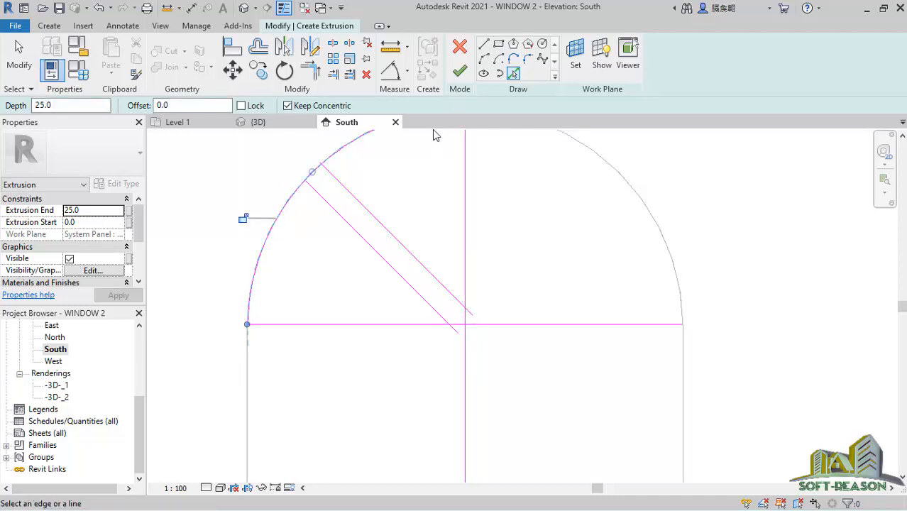
click(316, 77)
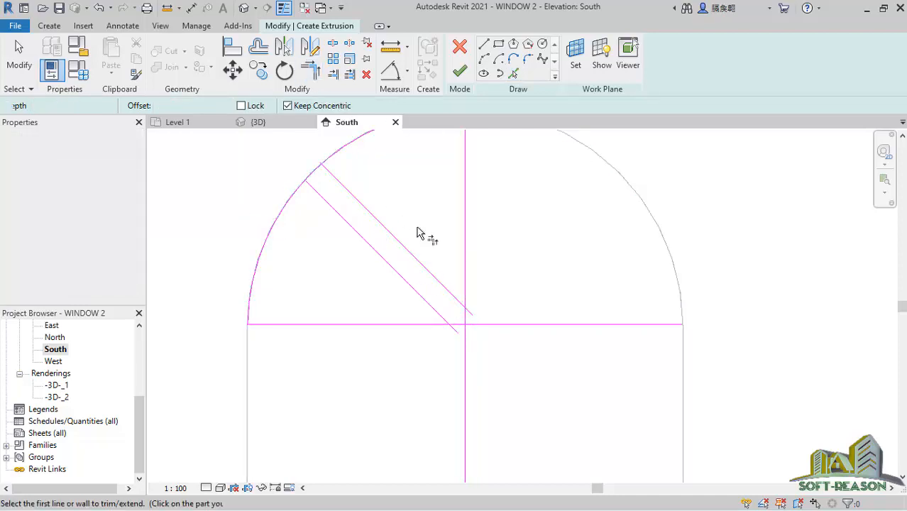
click(460, 306)
click(469, 318)
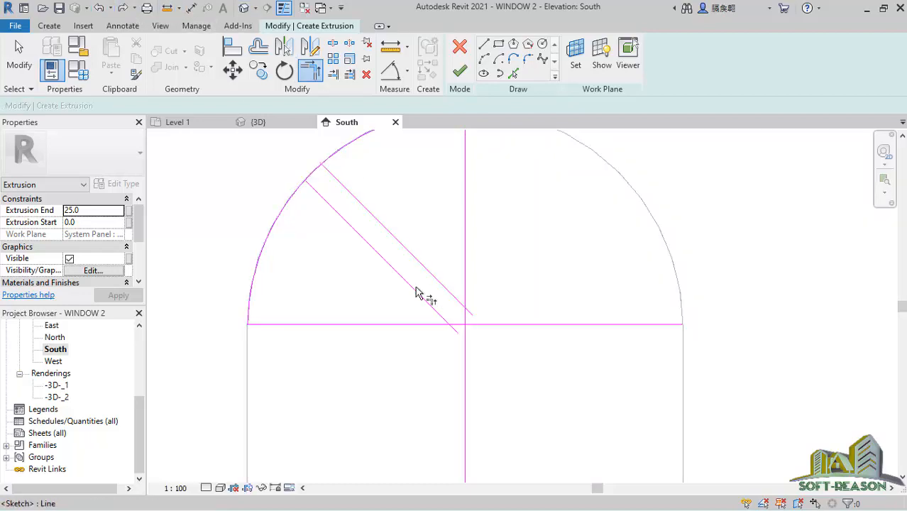
Trim the two diagonals with the vertical and horizontal sketch lines into a closed corner at the arch's centre
scroll(440, 305, up, 1)
key(t)
key(r)
click(461, 305)
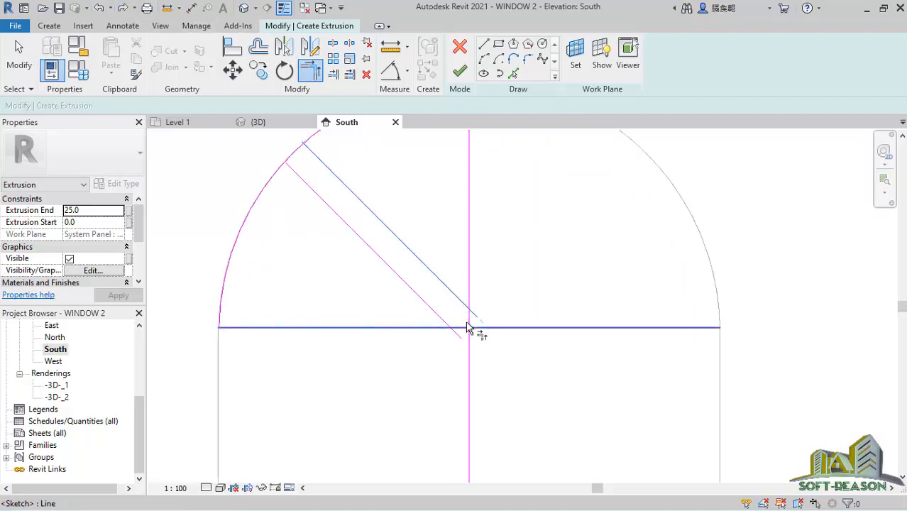
click(466, 327)
scroll(471, 323, up, 2)
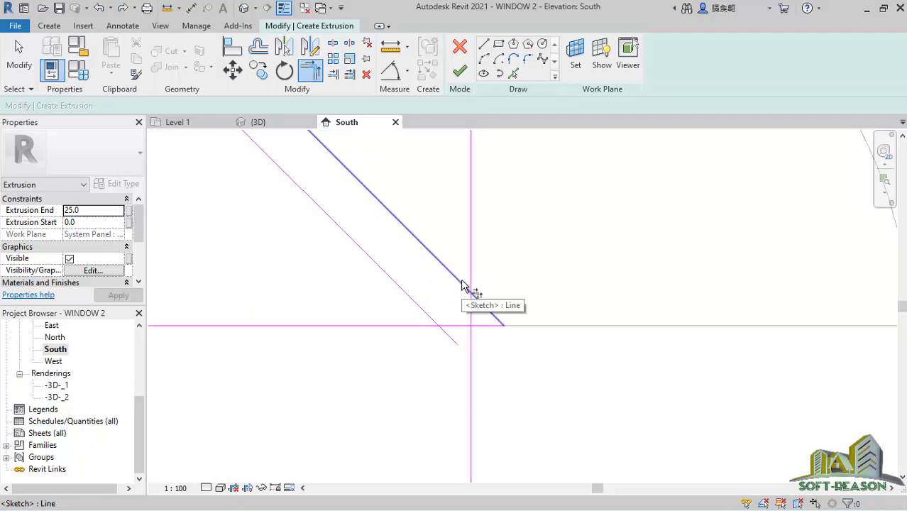
click(462, 286)
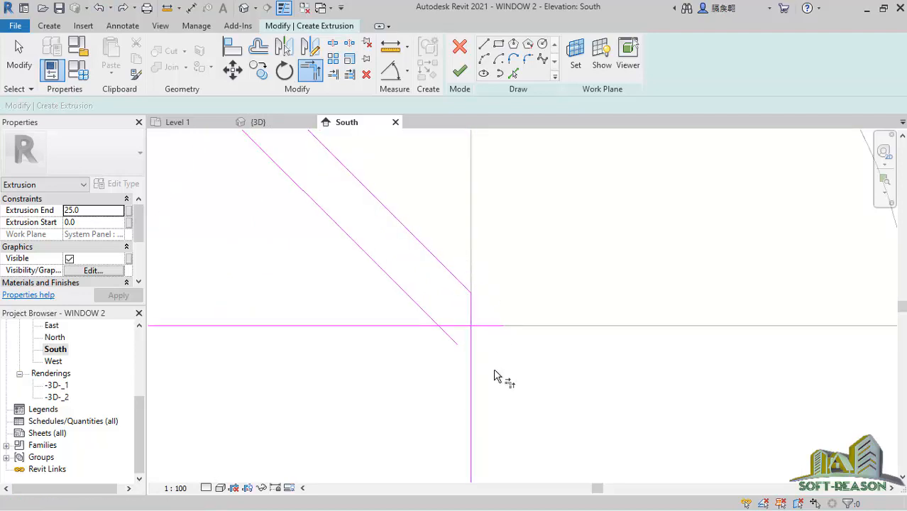
click(433, 320)
click(453, 325)
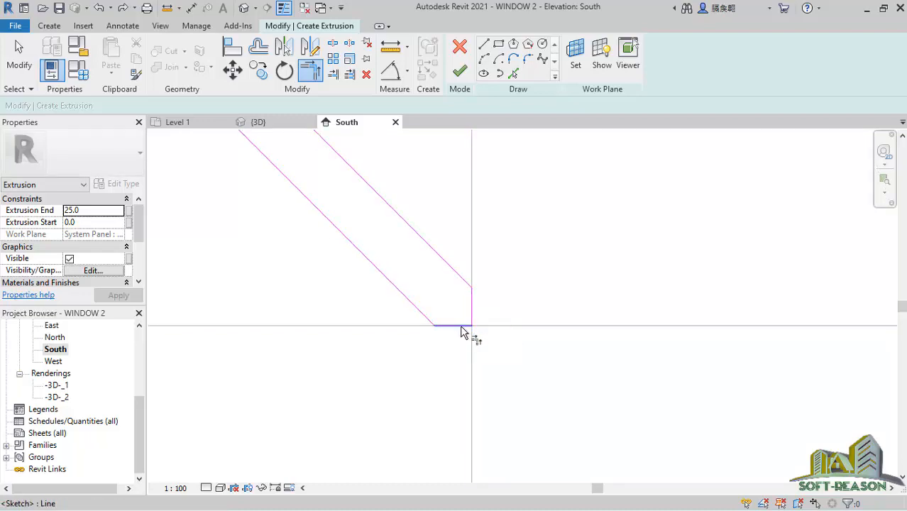
Trim the sketched arc to the short segment between the two diagonals, closing the bar's outline at its outer end
scroll(479, 369, down, 3)
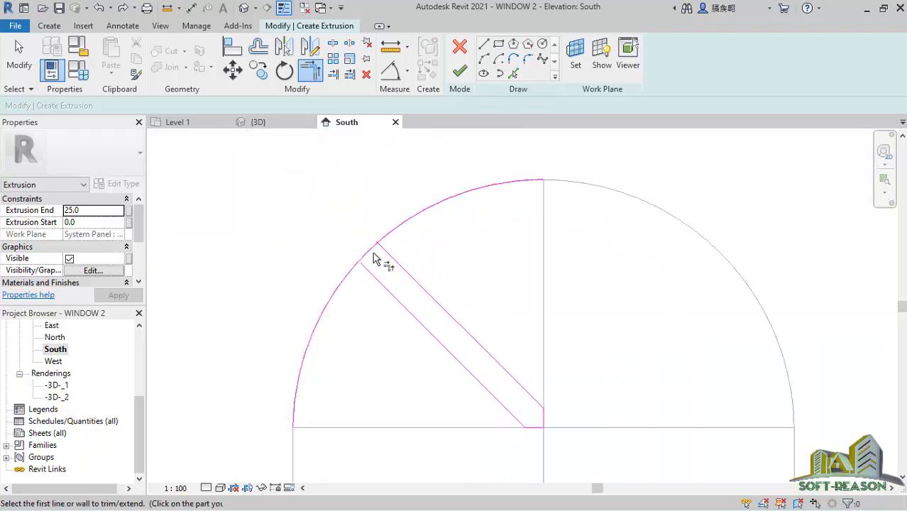
click(372, 253)
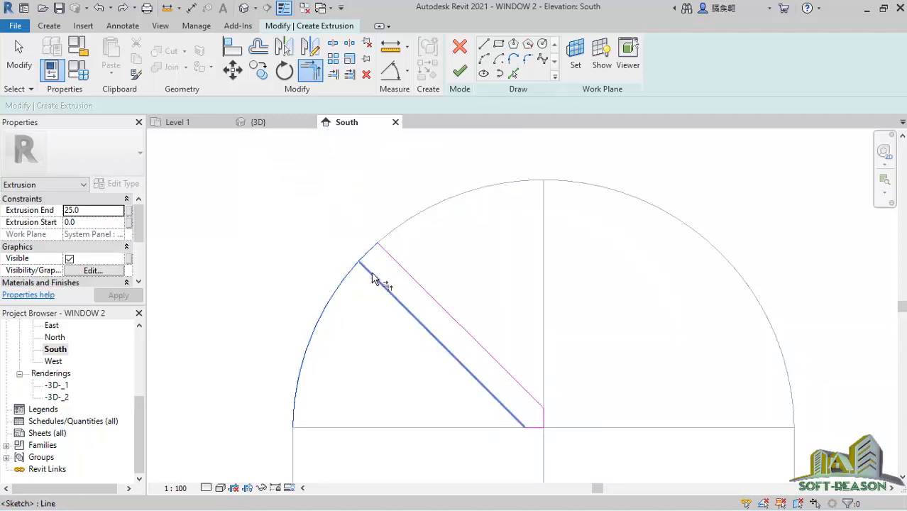
click(372, 278)
scroll(361, 282, down, 2)
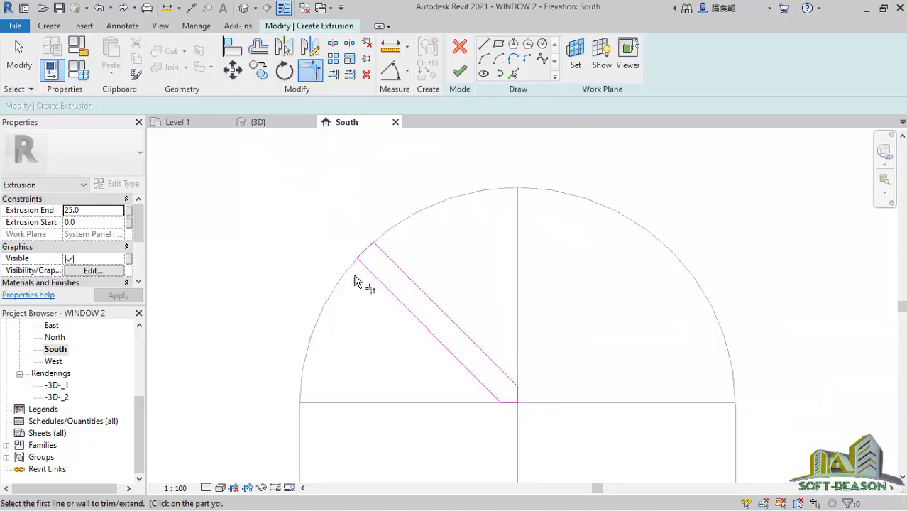
Mirror a copy of the whole bar outline about the arch's vertical centre line
click(19, 64)
drag(328, 212, 515, 423)
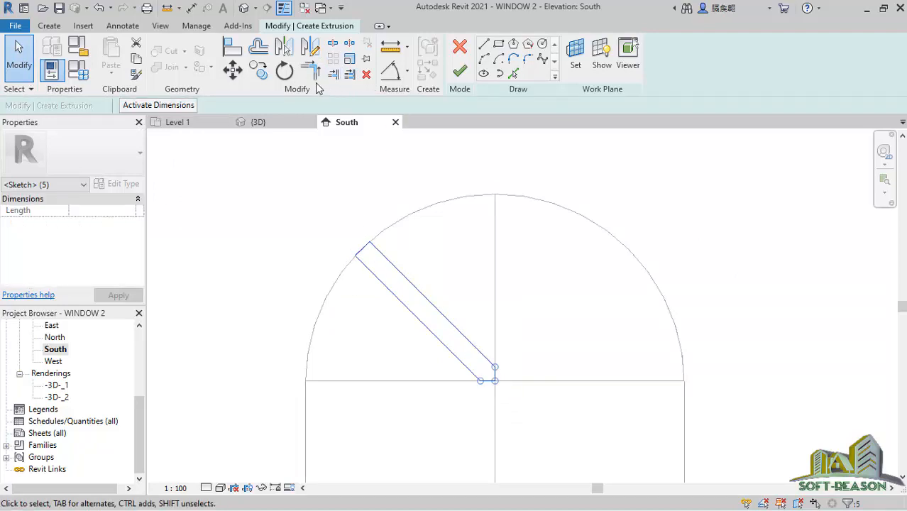
click(307, 68)
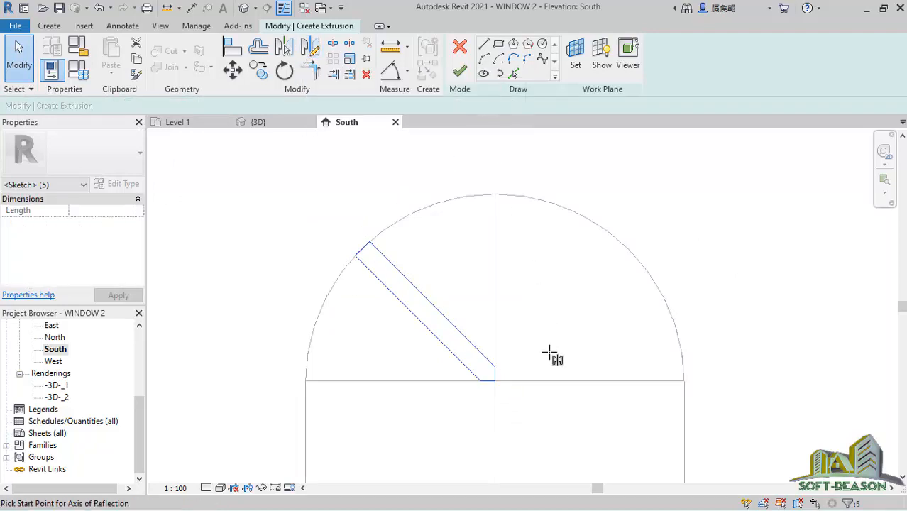
click(495, 381)
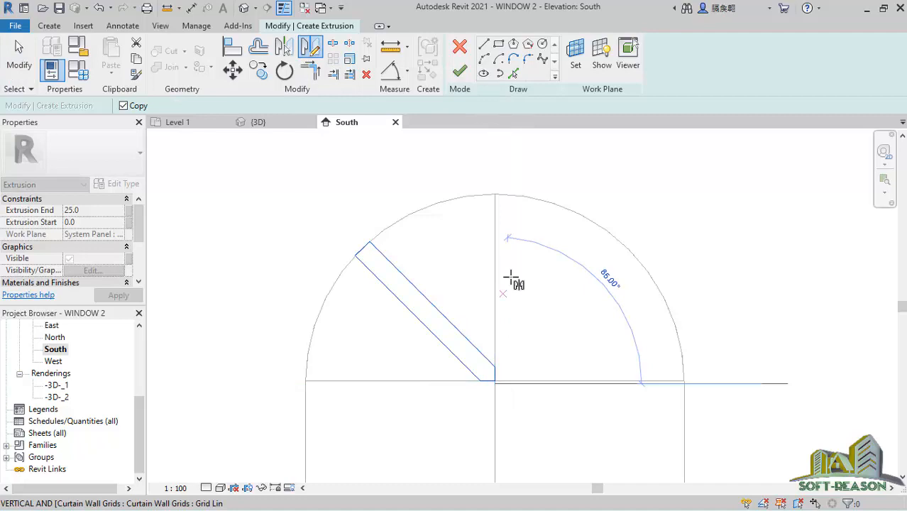
click(495, 194)
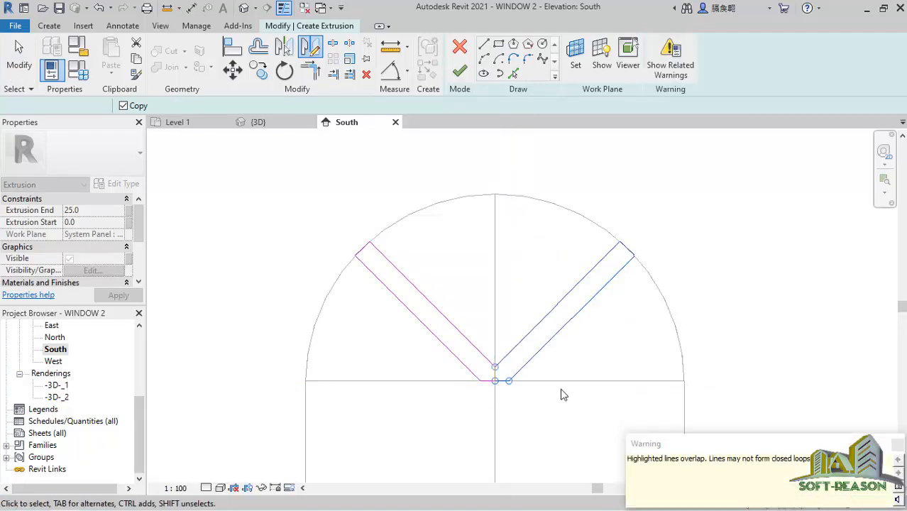
scroll(467, 266, down, 2)
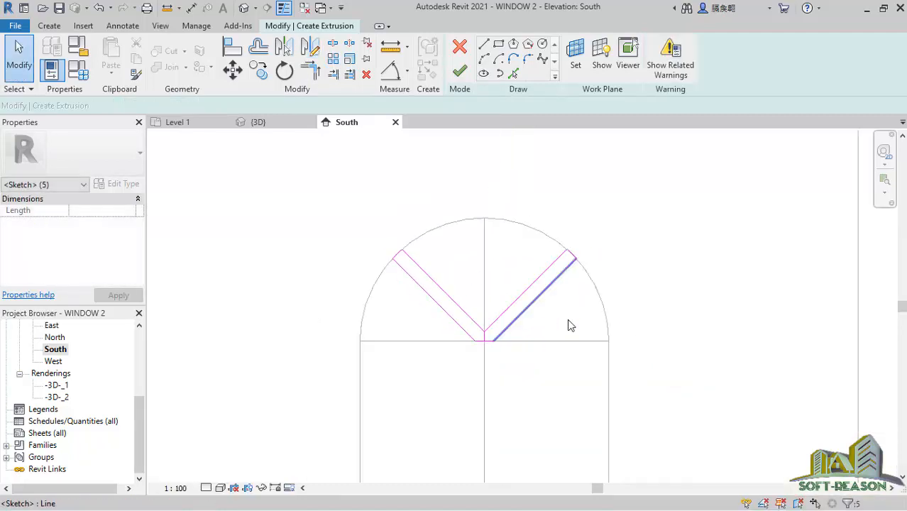
click(570, 325)
Try to finish the extrusion sketch with both diagonal bar outlines, and return to sketch editing
scroll(565, 341, down, 1)
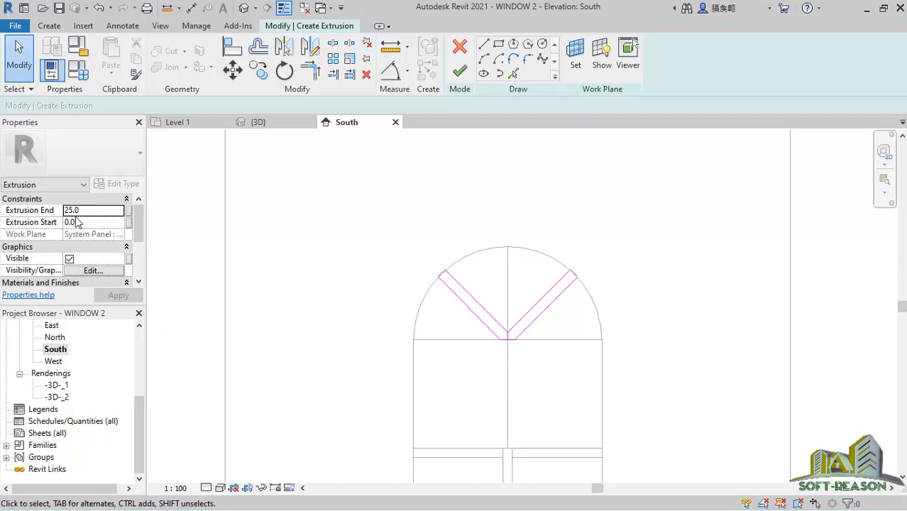
click(460, 73)
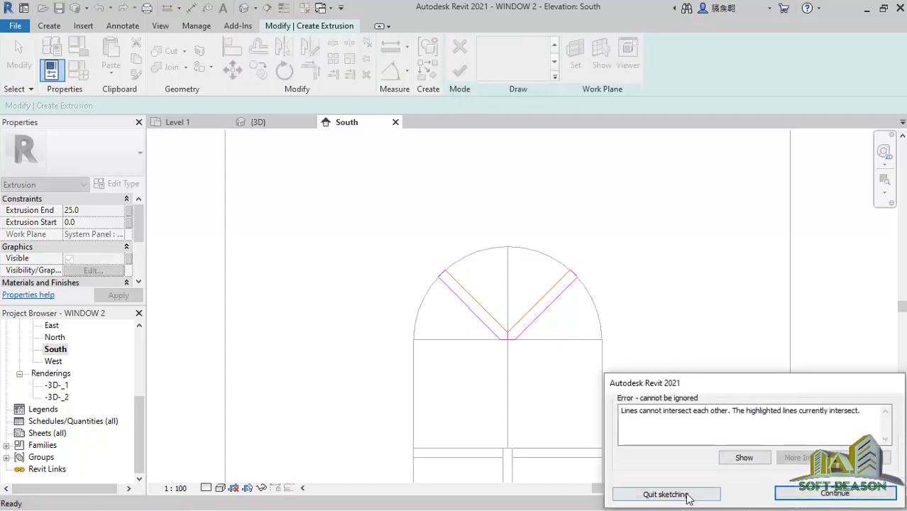
click(835, 493)
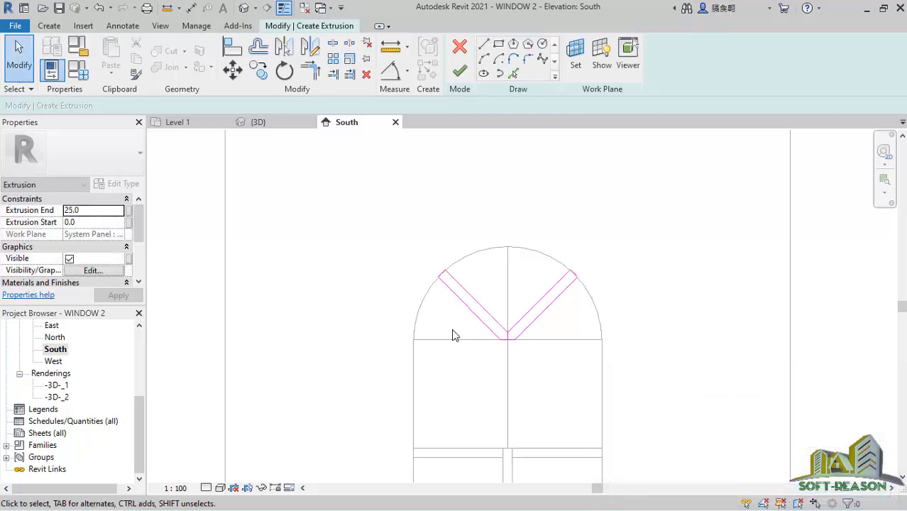
Try to finish the extrusion sketch with both bar outlines sharing one vertical line at the arch's centre, and return to sketch editing
scroll(540, 340, up, 5)
scroll(516, 360, up, 2)
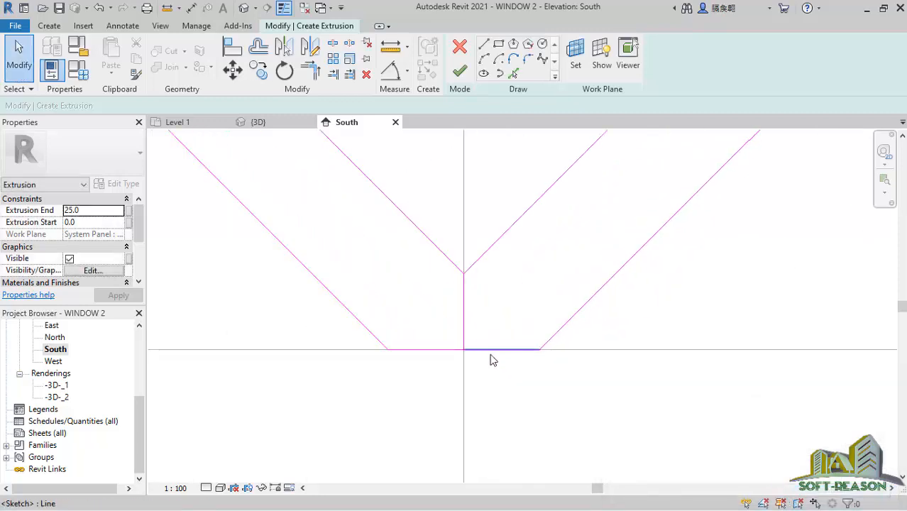
scroll(465, 302, up, 3)
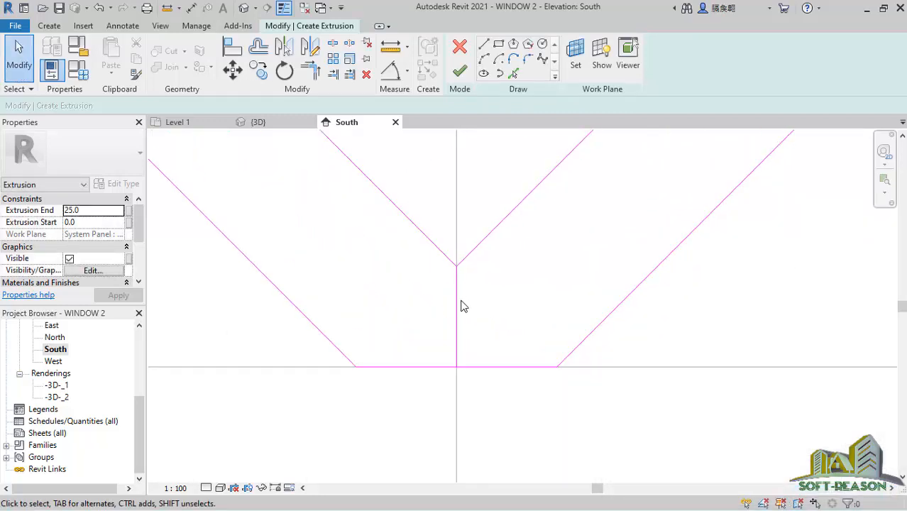
click(458, 280)
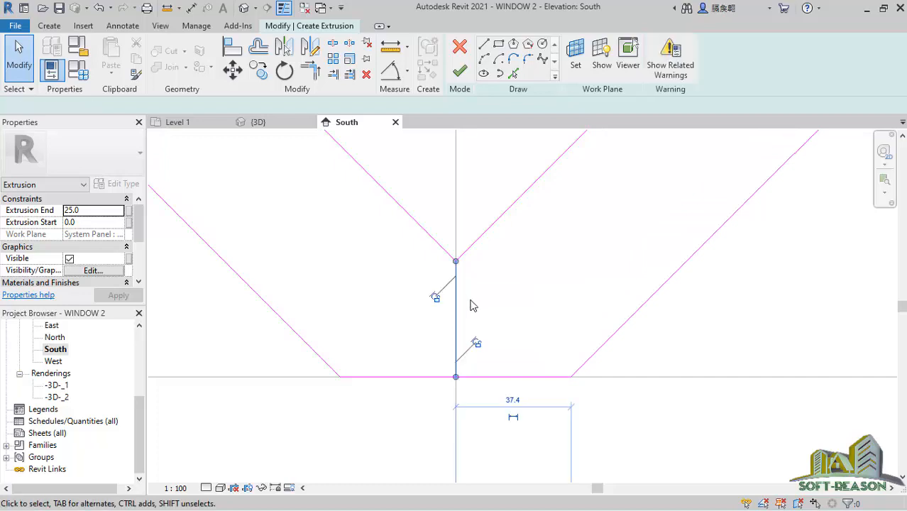
key(Escape)
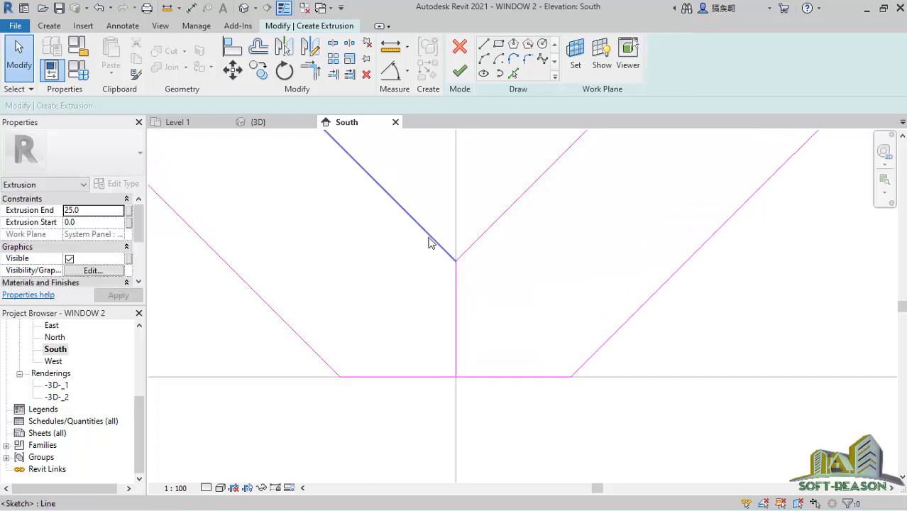
scroll(471, 372, down, 3)
scroll(469, 366, down, 3)
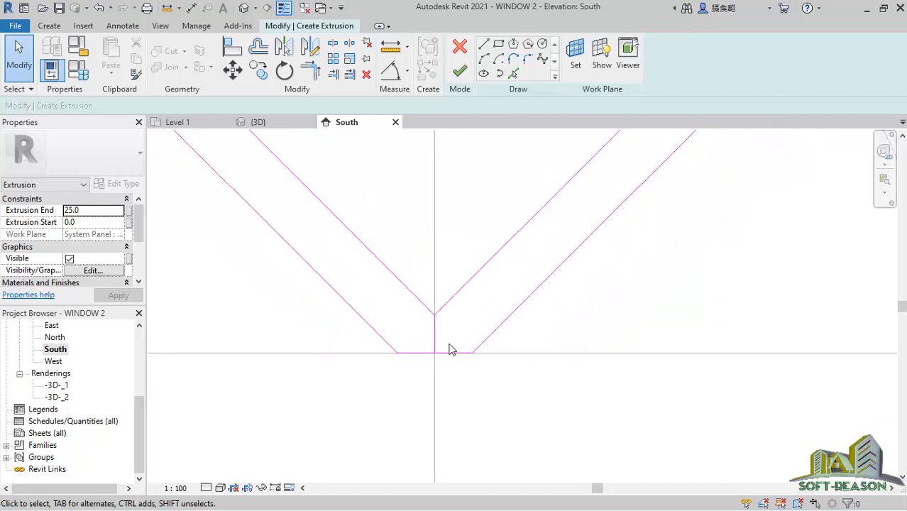
scroll(451, 349, up, 2)
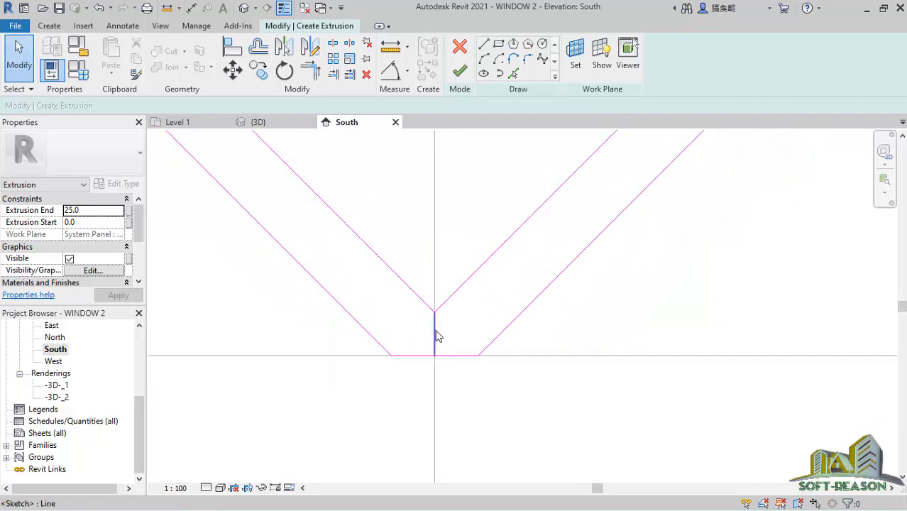
click(458, 74)
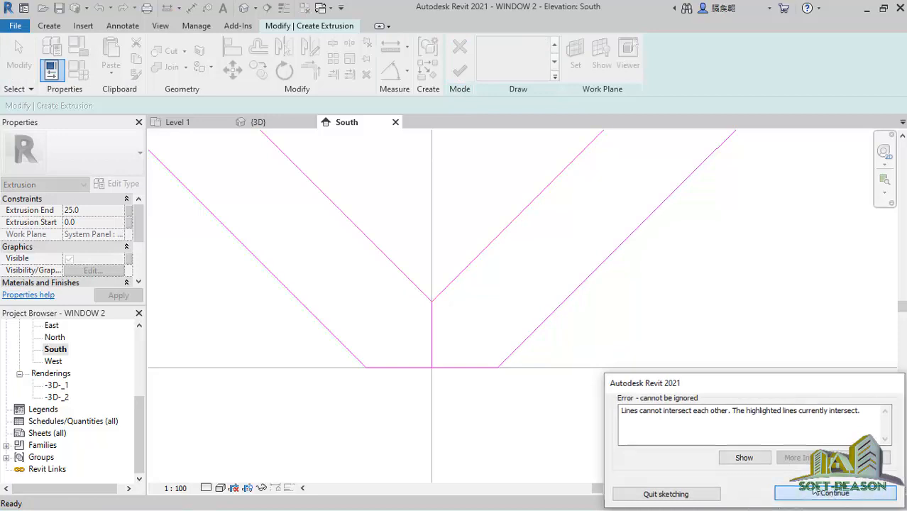
click(833, 494)
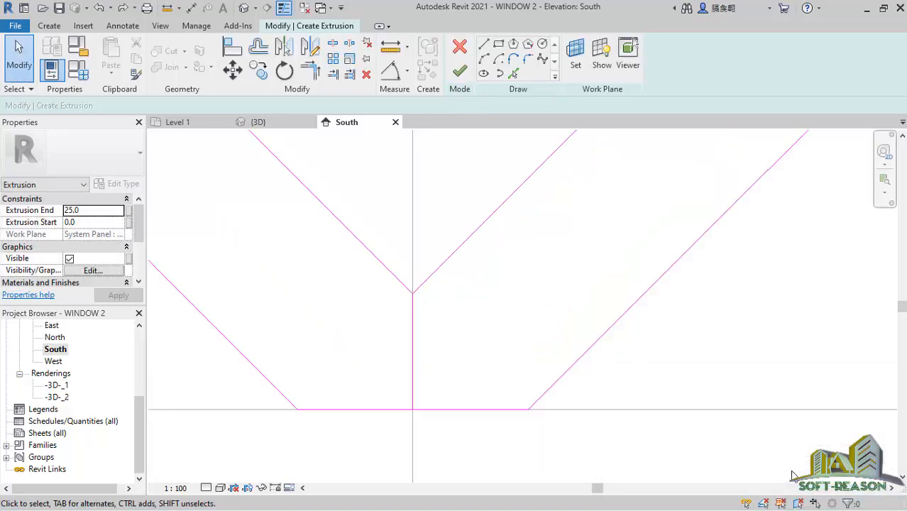
Nudge the shared vertical sketch line right of the arch's centre and trim it into a corner with the right bar's inner diagonal
click(414, 361)
key(Right)
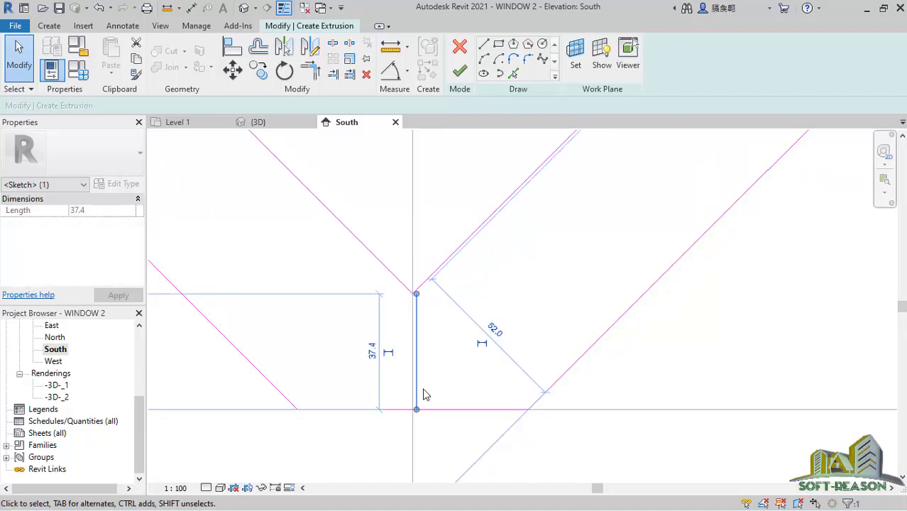
key(Right)
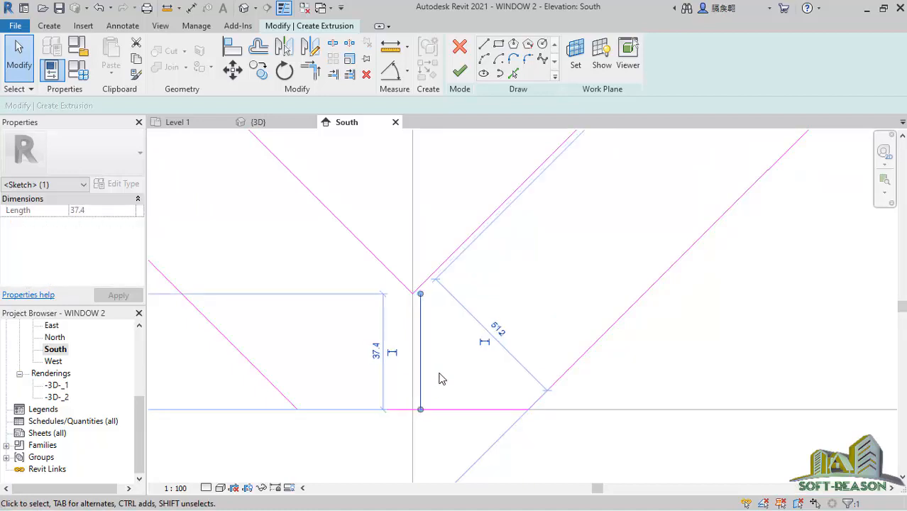
key(Escape)
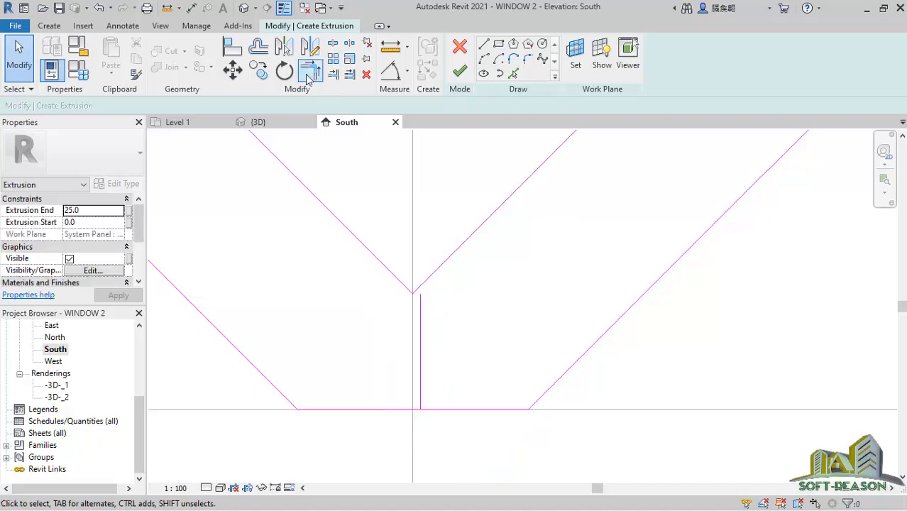
click(307, 74)
click(442, 264)
click(422, 333)
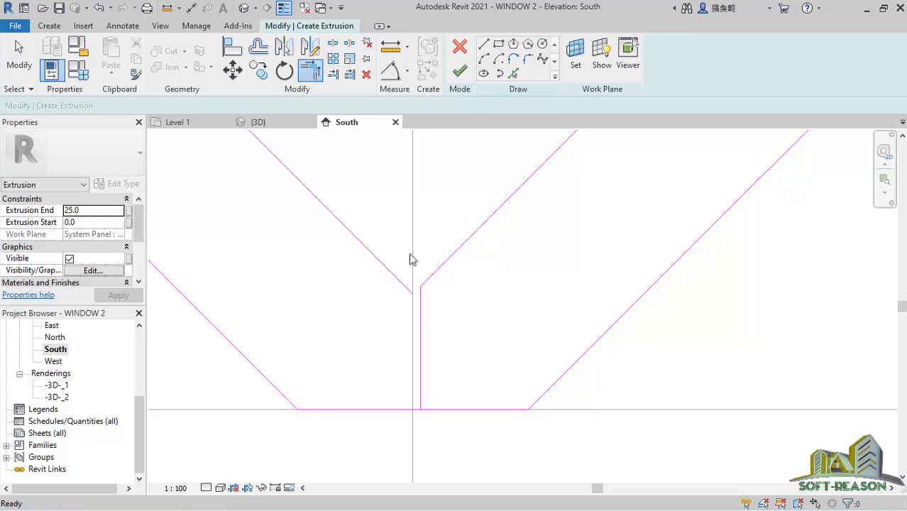
key(Escape)
Draw a vertical line closing the left bar's inner end and nudge it left to 5.0 from the right bar's vertical edge
click(483, 45)
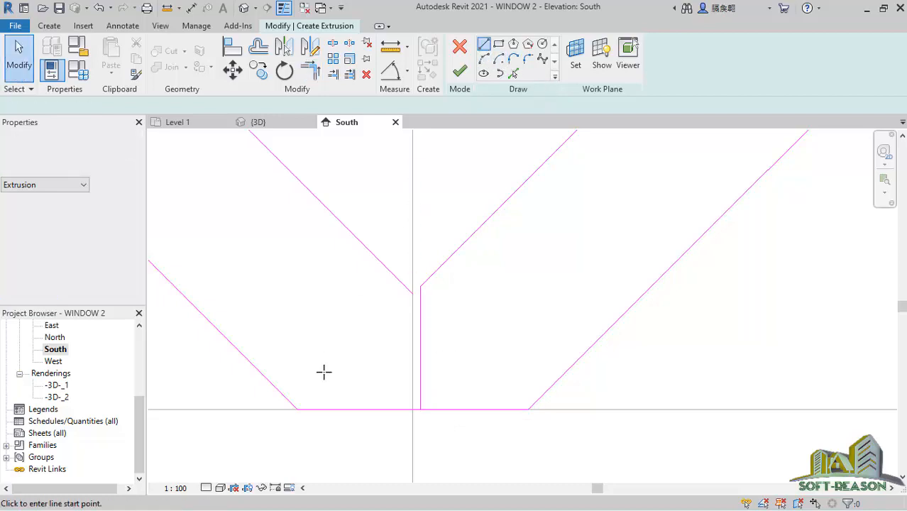
click(413, 293)
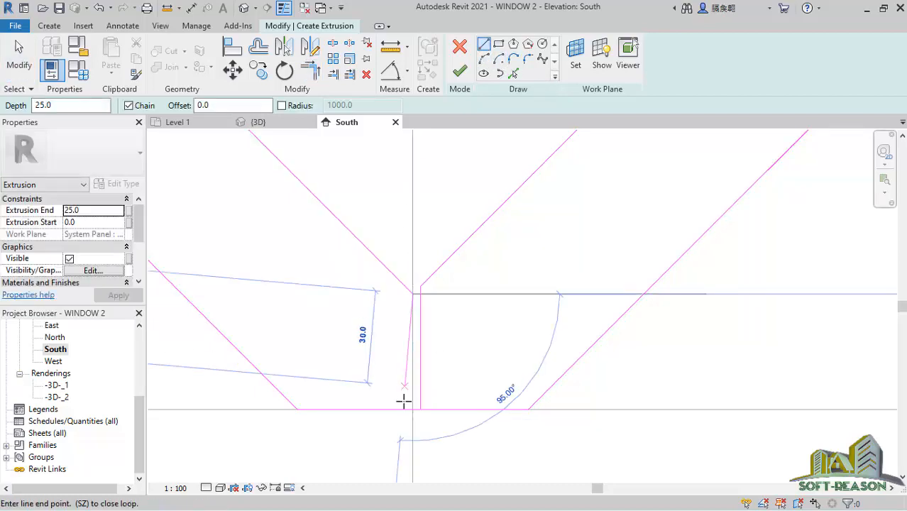
click(408, 347)
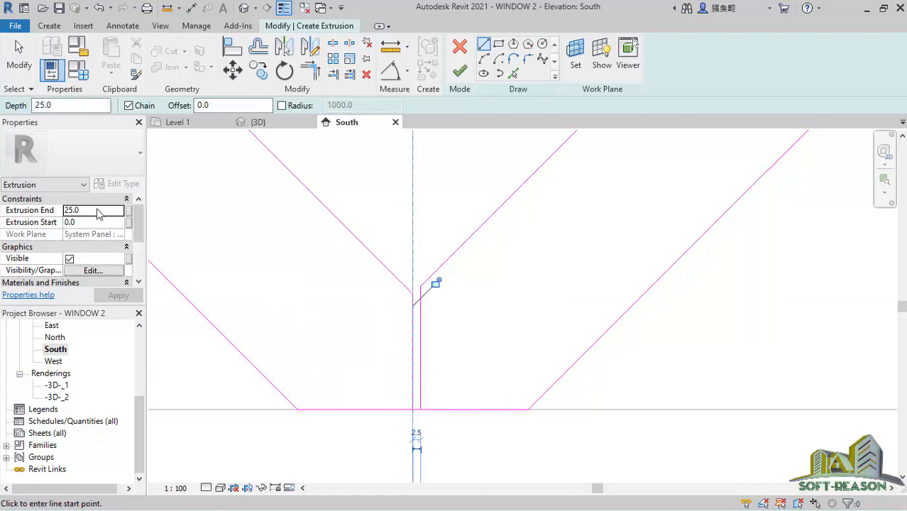
click(8, 69)
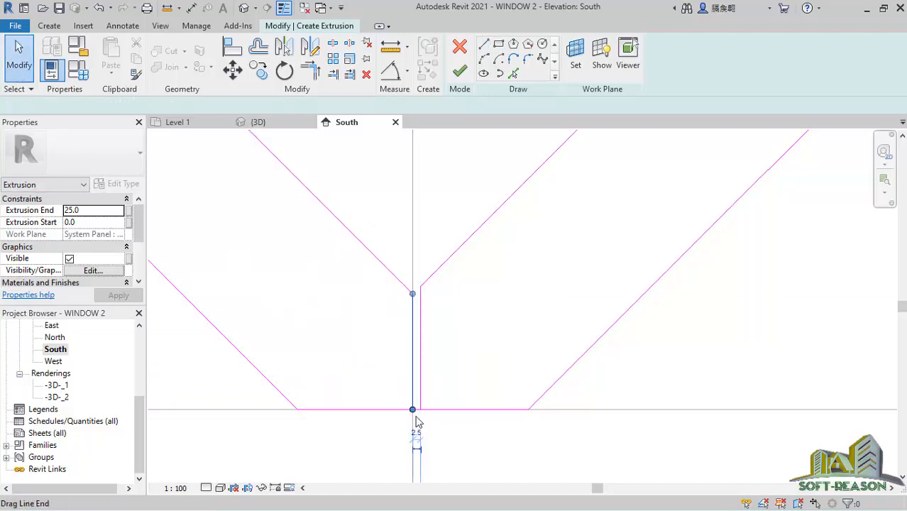
click(417, 422)
key(Left)
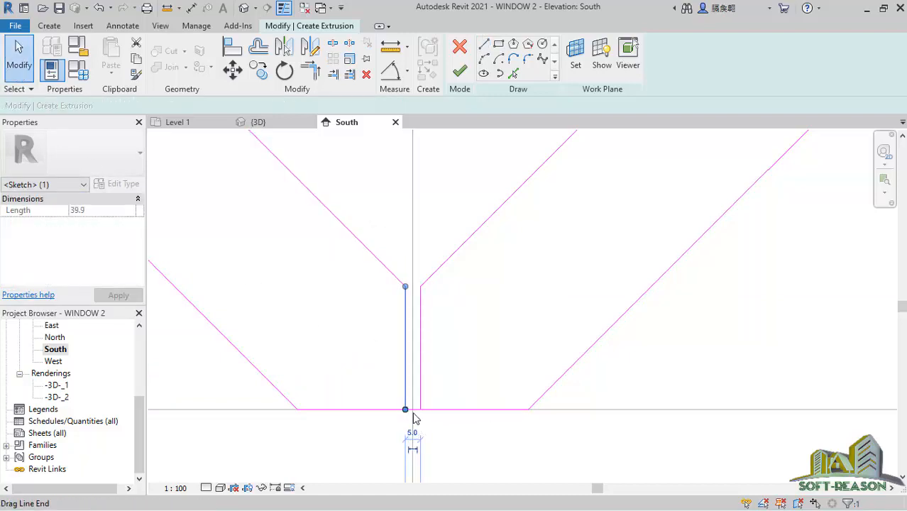
click(394, 340)
scroll(404, 362, up, 1)
scroll(411, 382, down, 4)
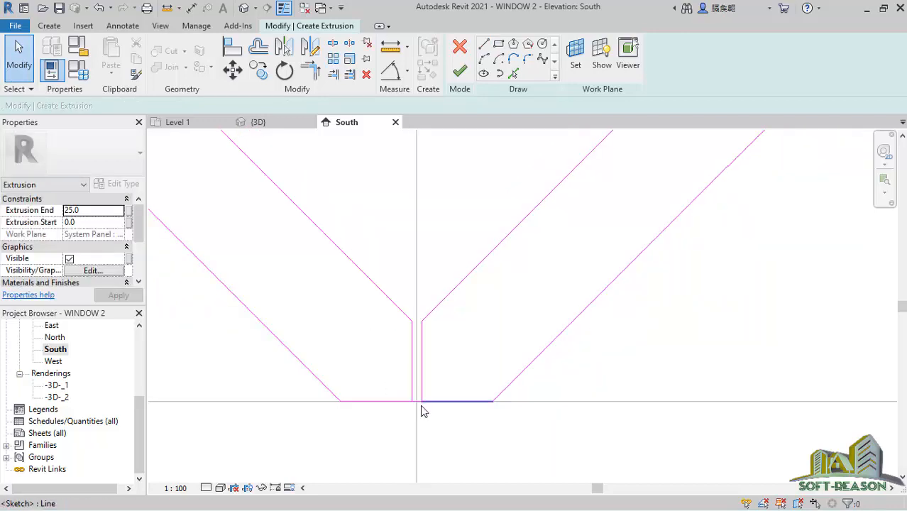
Trim the left bar's vertical edge and base line into a closed corner, and finish the extrusion sketch
scroll(422, 406, up, 4)
scroll(401, 410, up, 2)
click(319, 70)
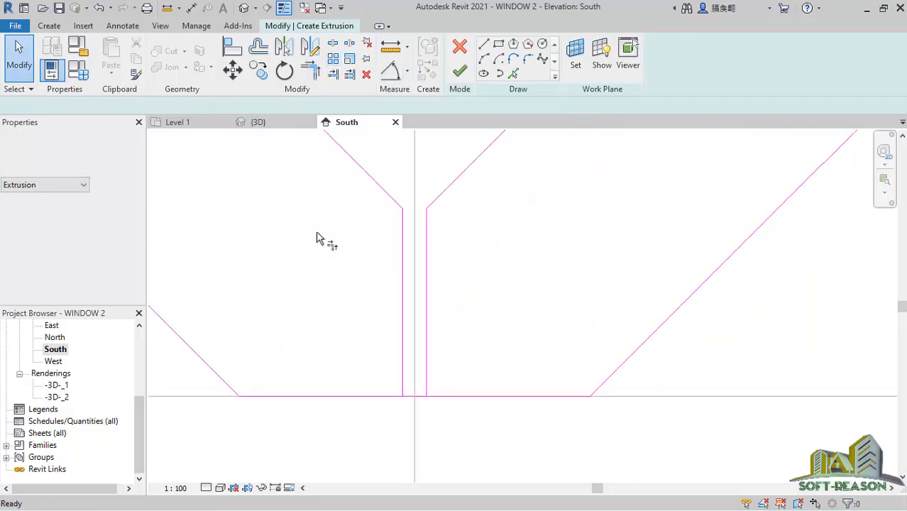
click(401, 385)
click(348, 396)
scroll(432, 415, down, 5)
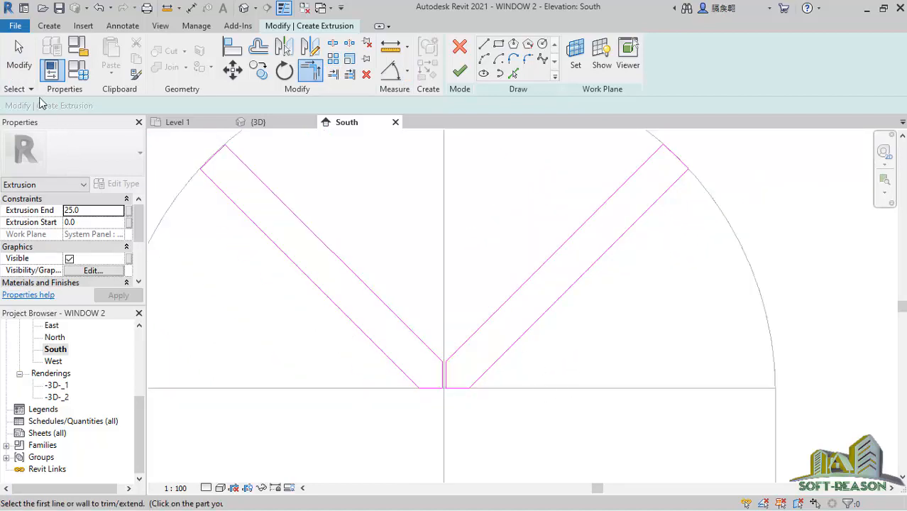
click(19, 55)
click(460, 71)
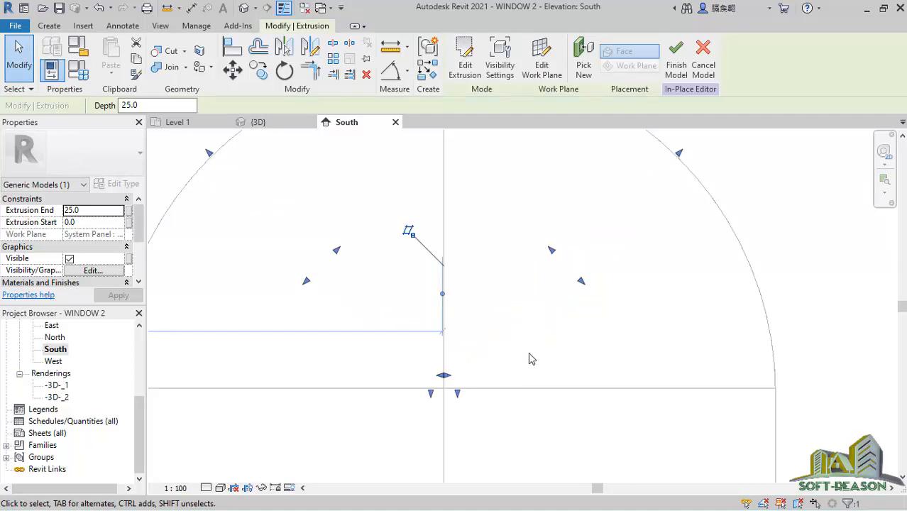
Examine the extruded diagonal bars in the {3D} view, checking how they sit against the arched glass panel from several sides
scroll(507, 364, down, 3)
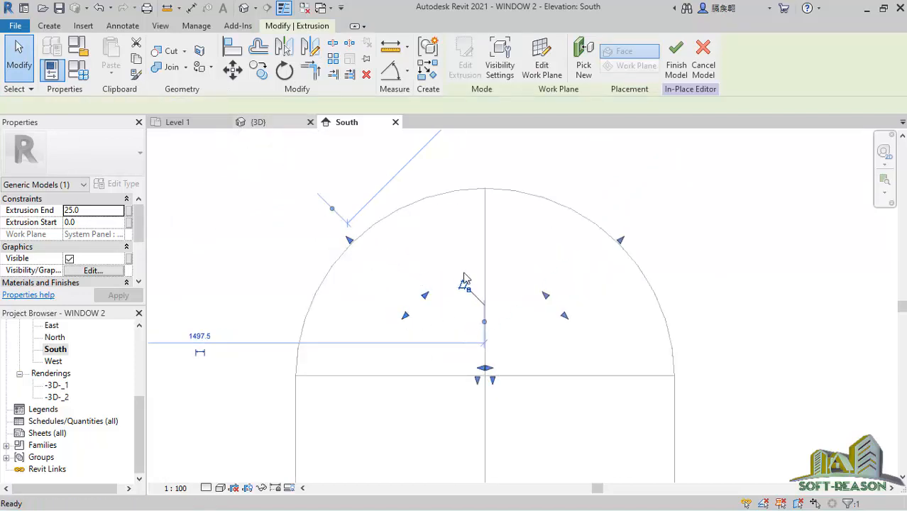
click(260, 123)
scroll(542, 253, down, 2)
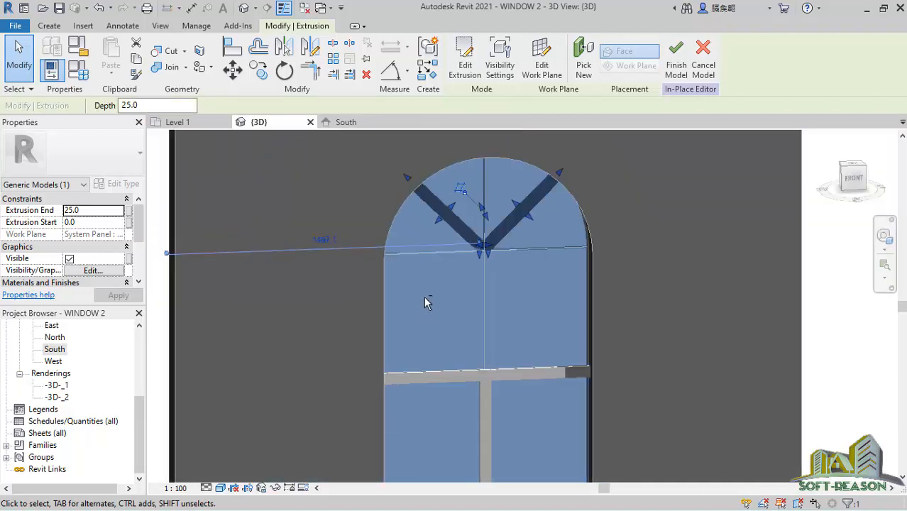
shift+middle_drag(425, 298, 639, 310)
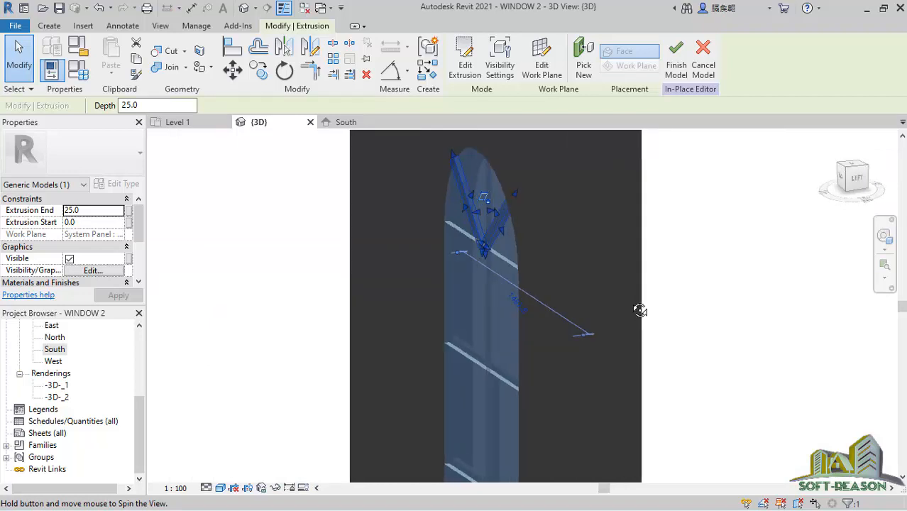
scroll(480, 239, up, 5)
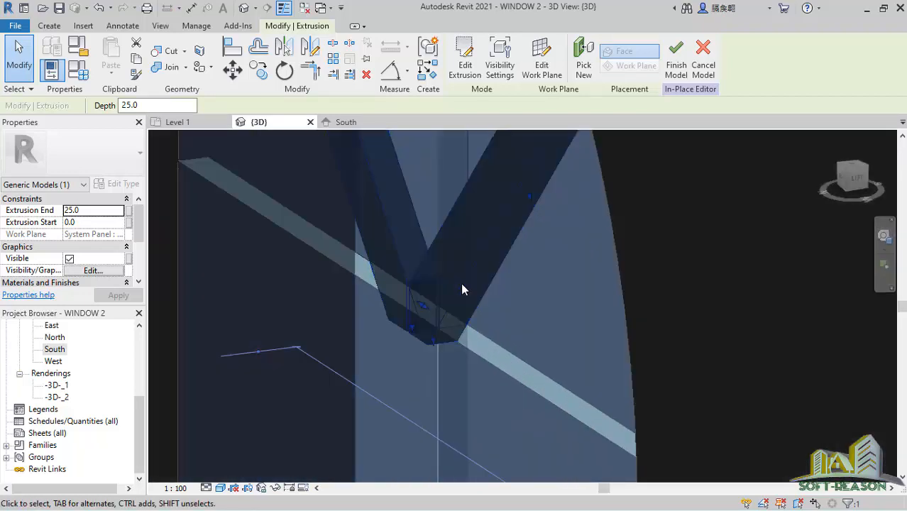
scroll(419, 262, down, 6)
shift+middle_drag(593, 273, 477, 281)
mouse_move(142, 241)
mouse_down()
mouse_move(138, 277)
mouse_move(139, 237)
mouse_up()
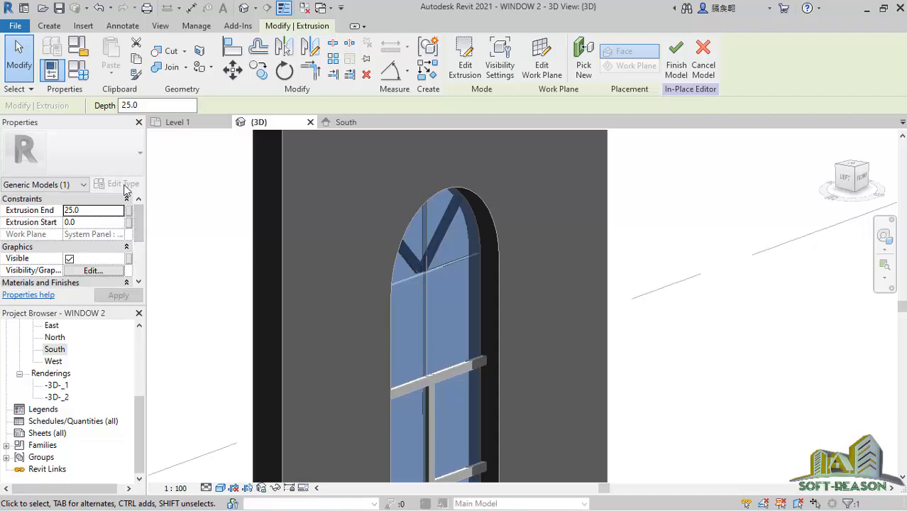
scroll(442, 266, up, 6)
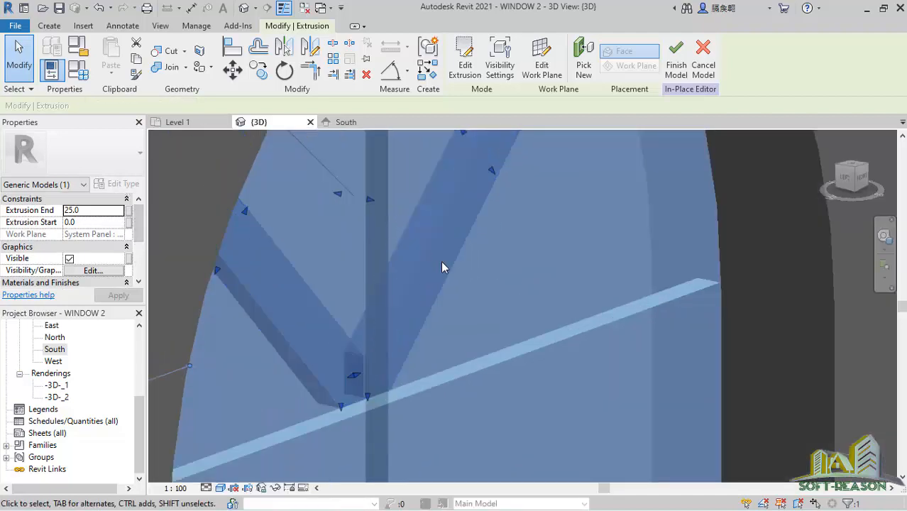
scroll(441, 266, up, 2)
scroll(330, 289, down, 6)
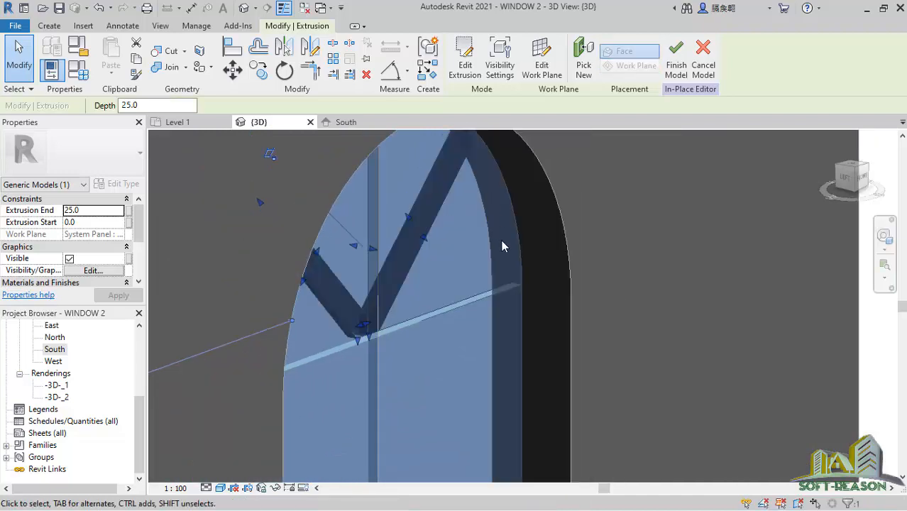
scroll(501, 240, down, 3)
scroll(463, 281, up, 5)
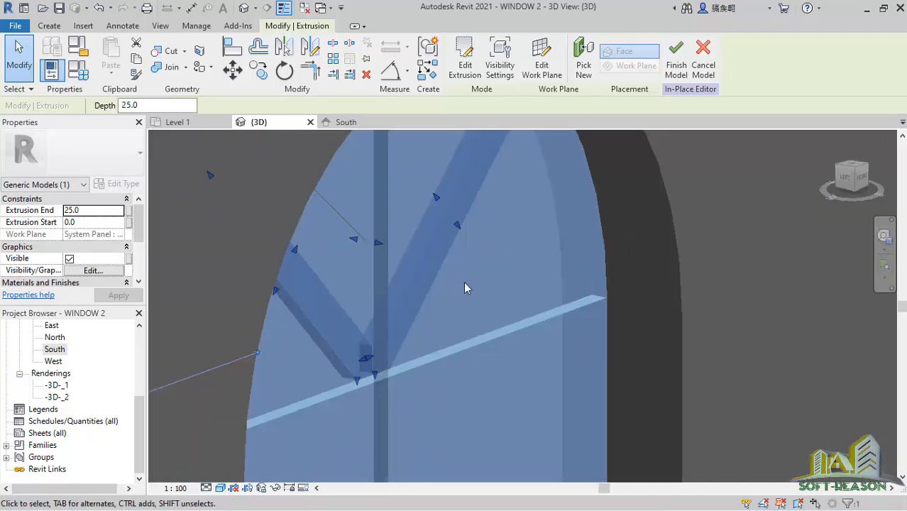
scroll(466, 287, down, 3)
shift+middle_drag(469, 276, 375, 345)
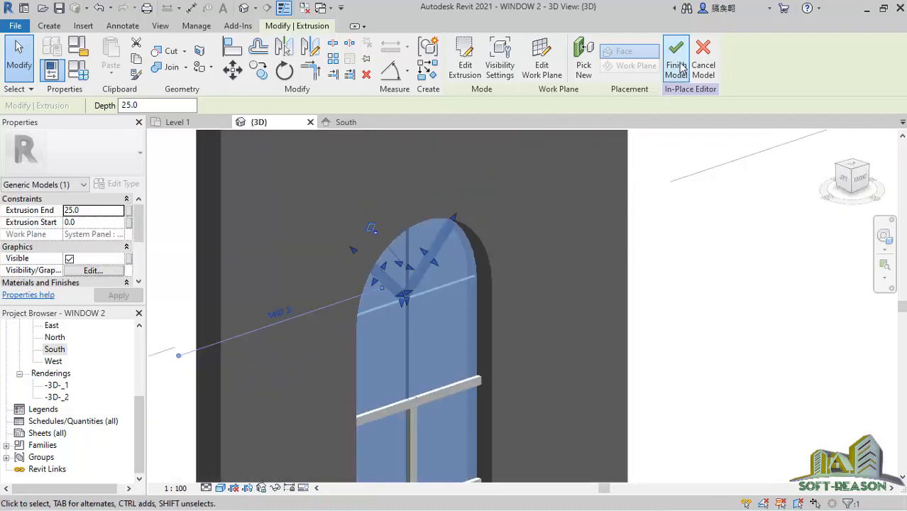
Finish the in-place model and inspect where its two diagonal bars meet from the window's other side
click(680, 68)
shift+middle_drag(478, 253, 776, 244)
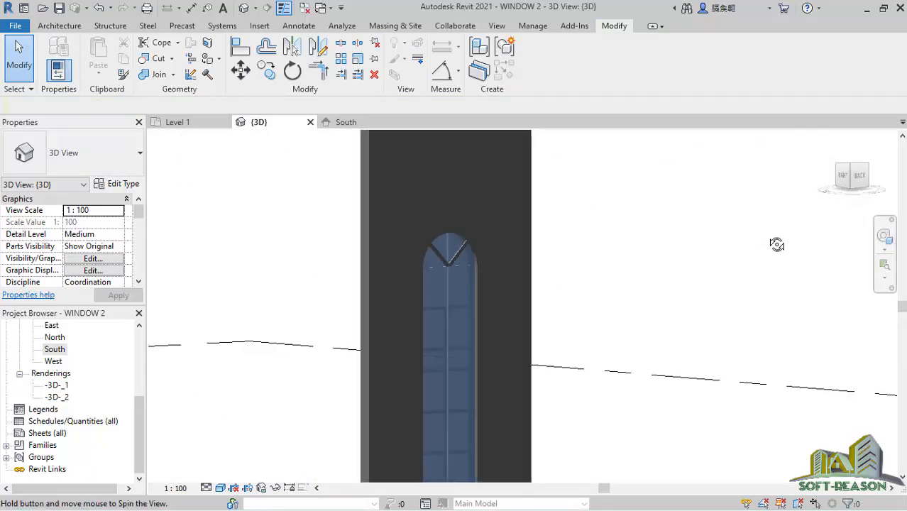
scroll(411, 237, up, 9)
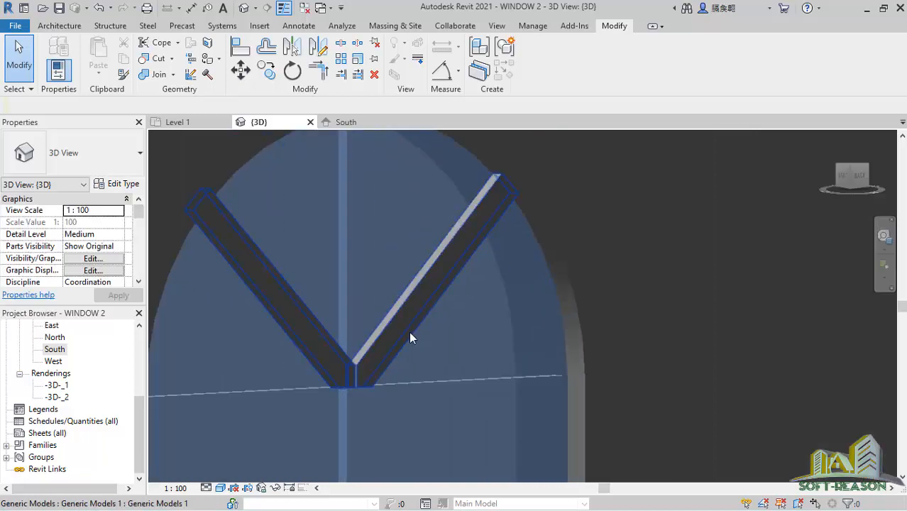
scroll(374, 366, up, 4)
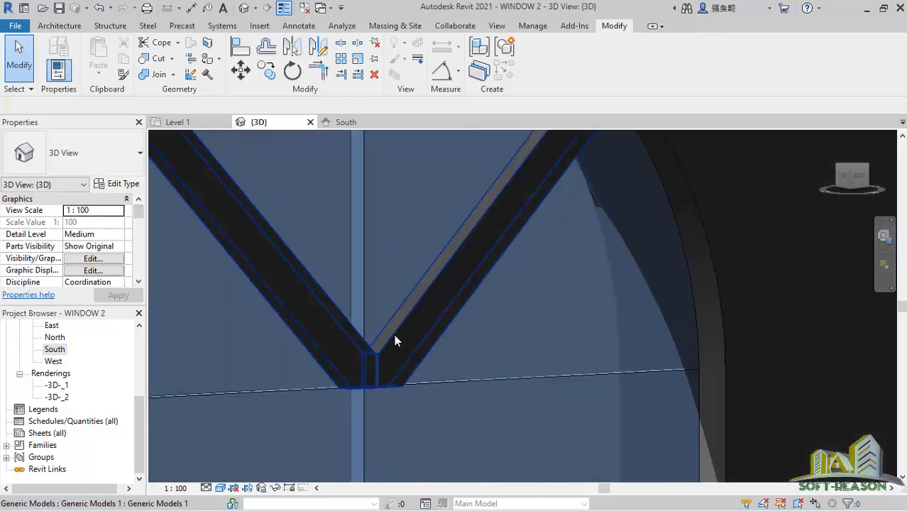
Reopen the diagonal bars' in-place model for editing and set the extrusion end to -25.0
click(395, 342)
scroll(407, 340, down, 6)
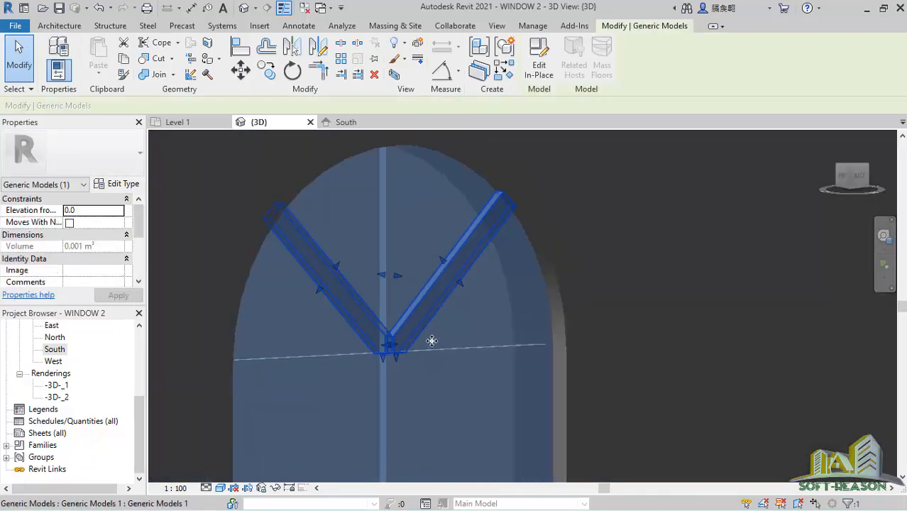
shift+middle_drag(432, 338, 442, 314)
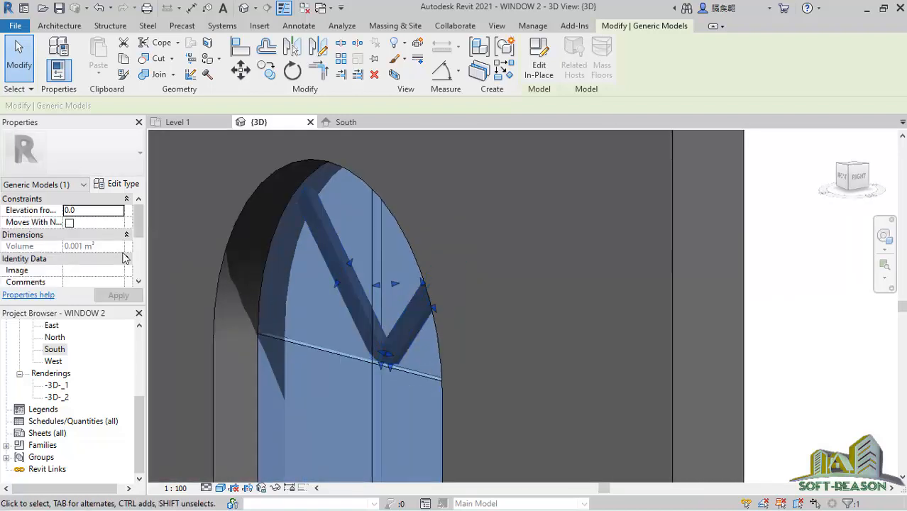
scroll(276, 316, up, 1)
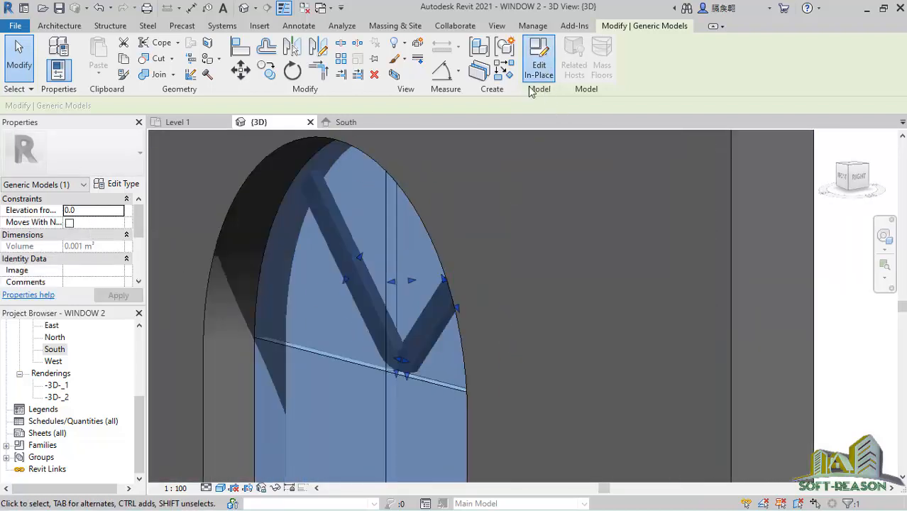
click(538, 63)
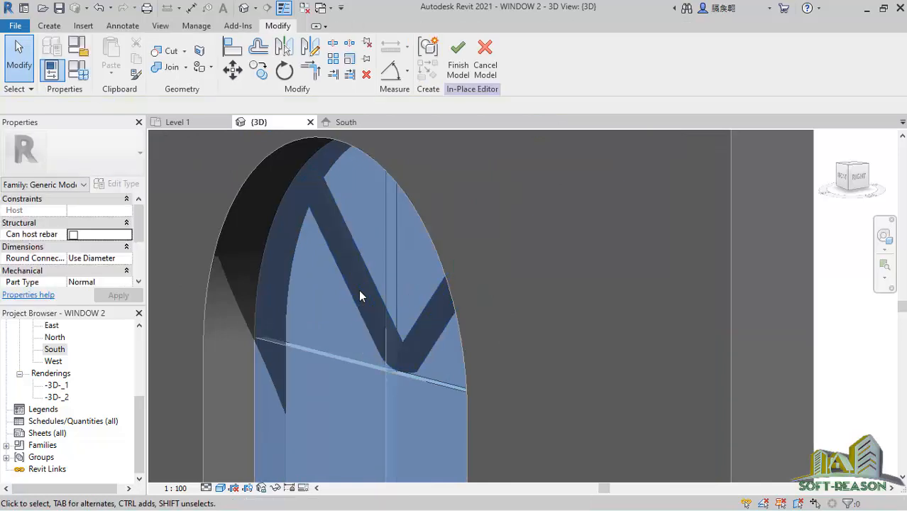
click(364, 294)
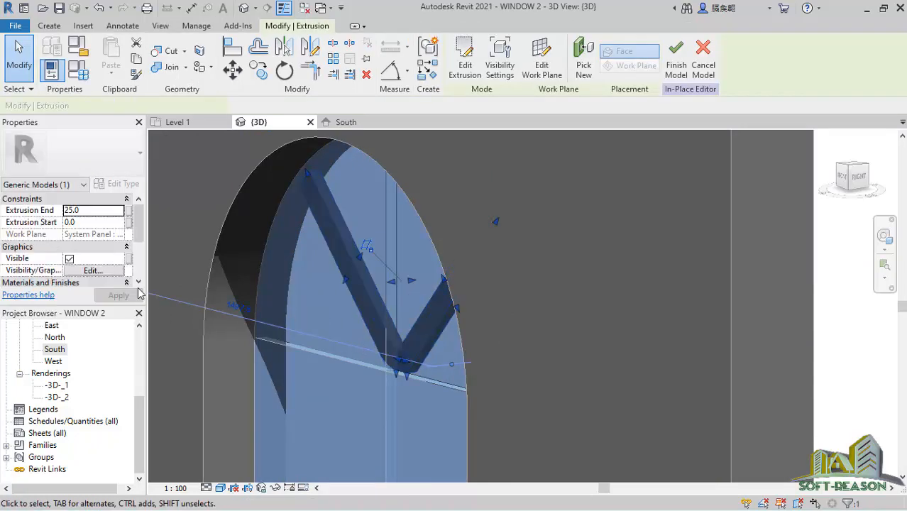
drag(63, 211, 66, 212)
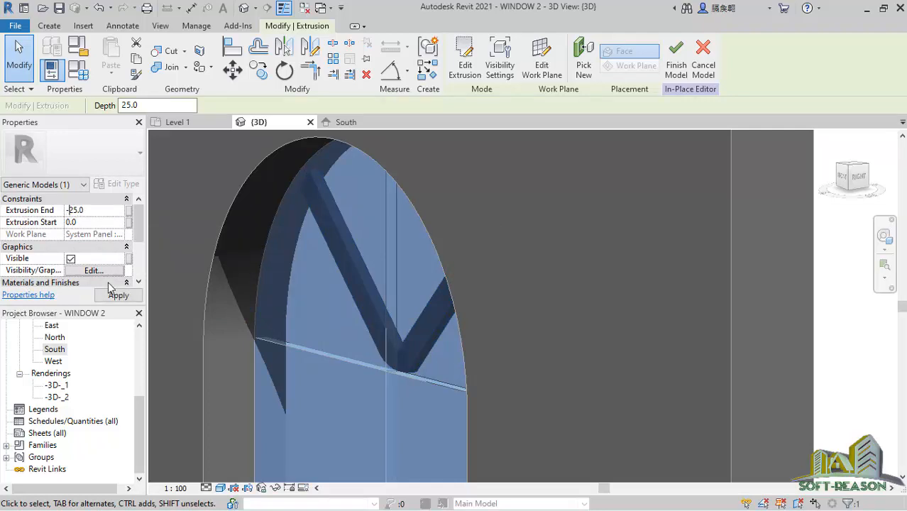
click(110, 296)
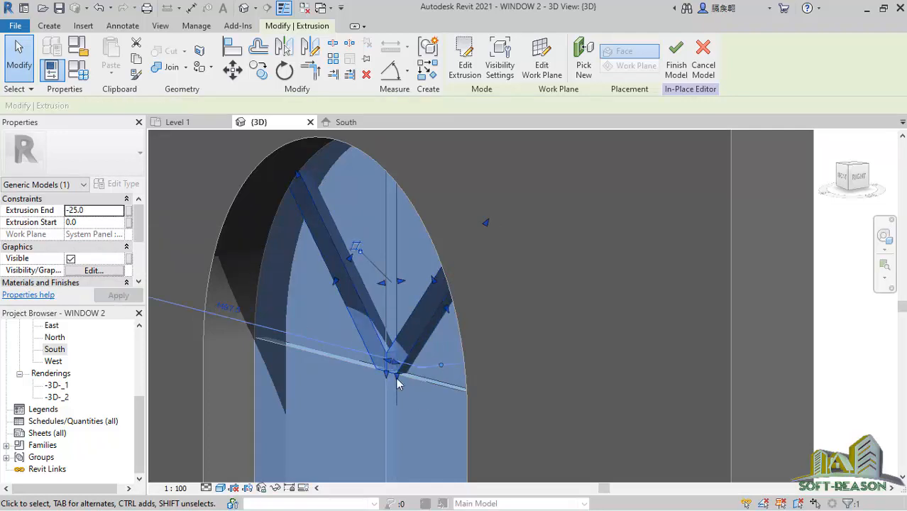
Set the diagonal bars' extrusion end to -50
scroll(419, 259, down, 3)
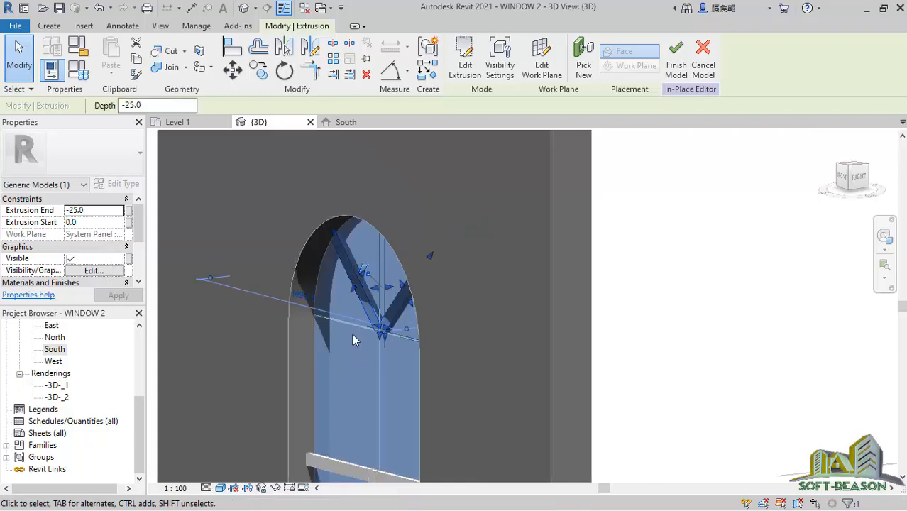
shift+middle_drag(352, 333, 568, 286)
scroll(568, 286, down, 1)
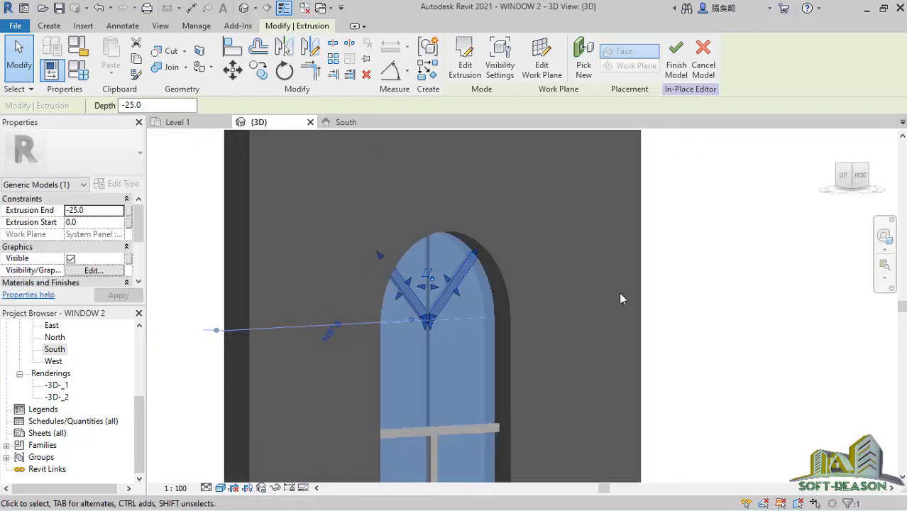
click(683, 286)
scroll(449, 296, up, 5)
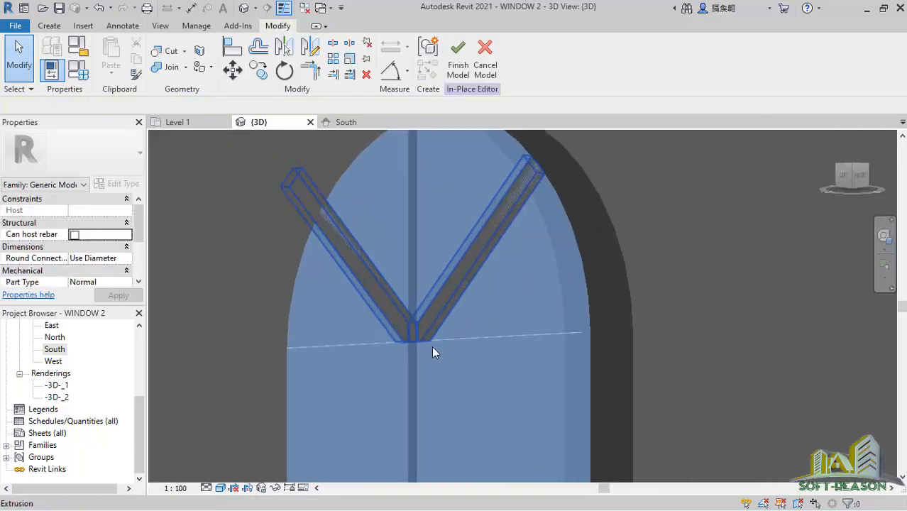
scroll(473, 305, down, 3)
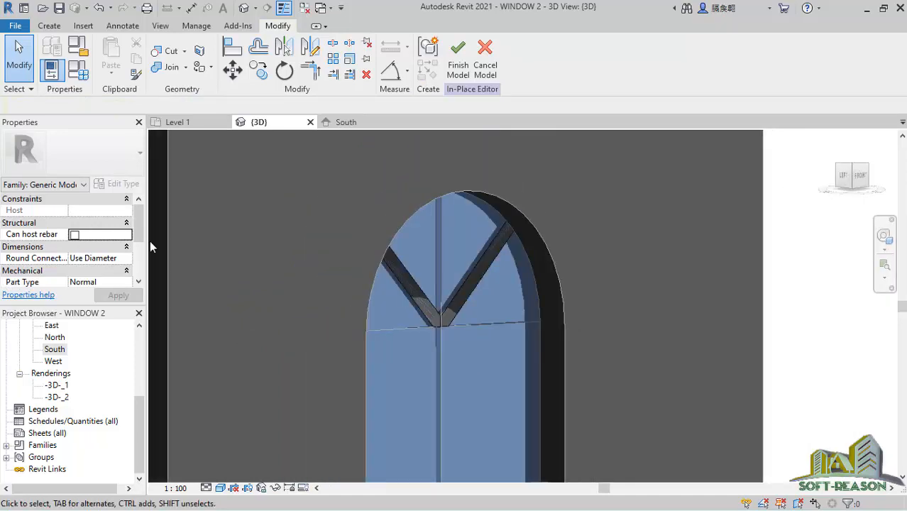
click(471, 282)
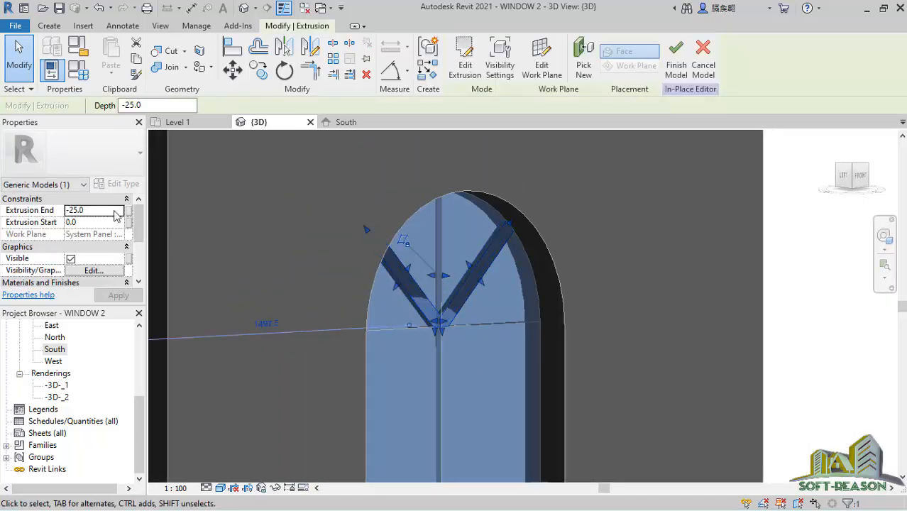
click(70, 211)
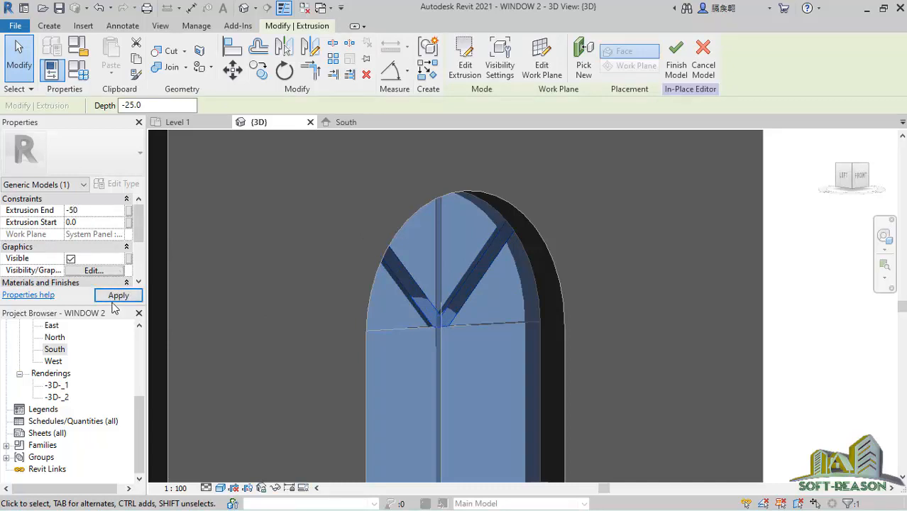
click(117, 296)
Pull the bars' depth shape handle until the extrusion end is -49.5, and finish the in-place model
scroll(455, 313, up, 5)
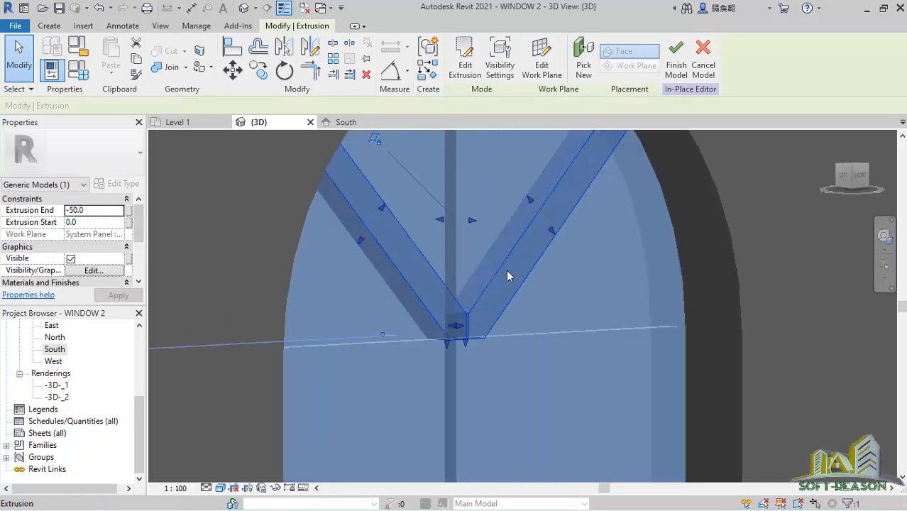
scroll(487, 233, down, 3)
middle_drag(416, 259, 495, 285)
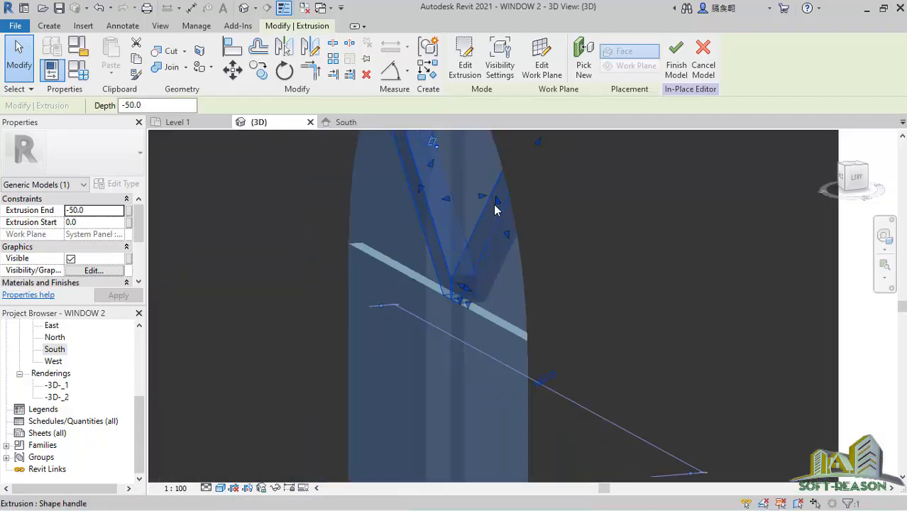
drag(494, 210, 503, 274)
scroll(423, 301, down, 5)
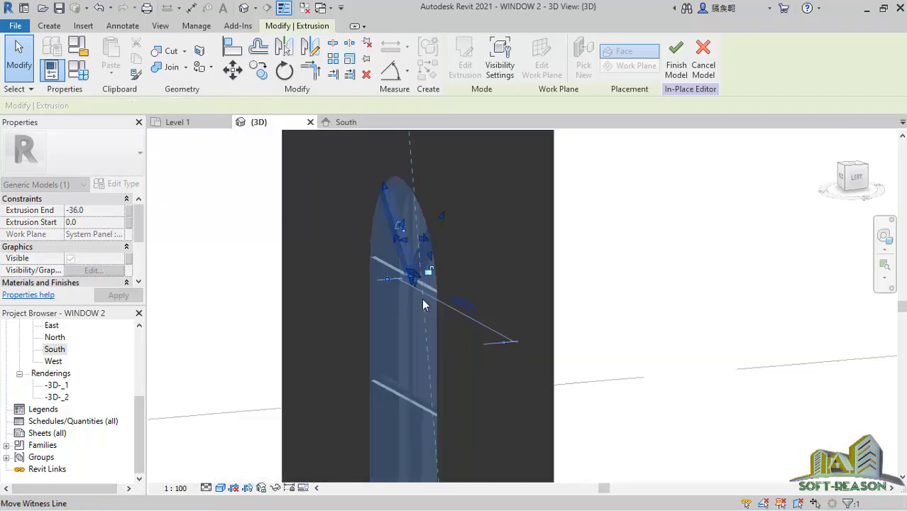
click(669, 76)
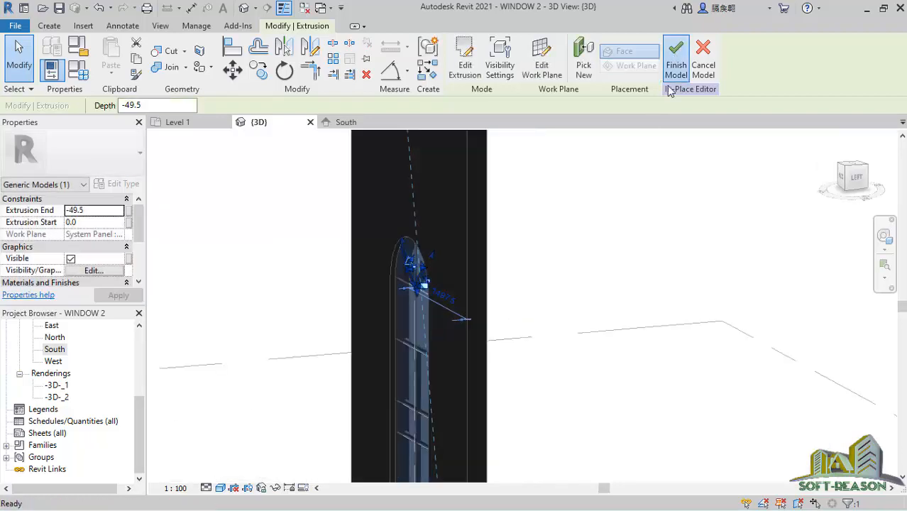
Examine the diagonal bars in the arched head from the side and front, checking their fit against the glass and central grid line
scroll(548, 265, up, 2)
click(473, 310)
scroll(466, 300, up, 1)
scroll(362, 292, up, 1)
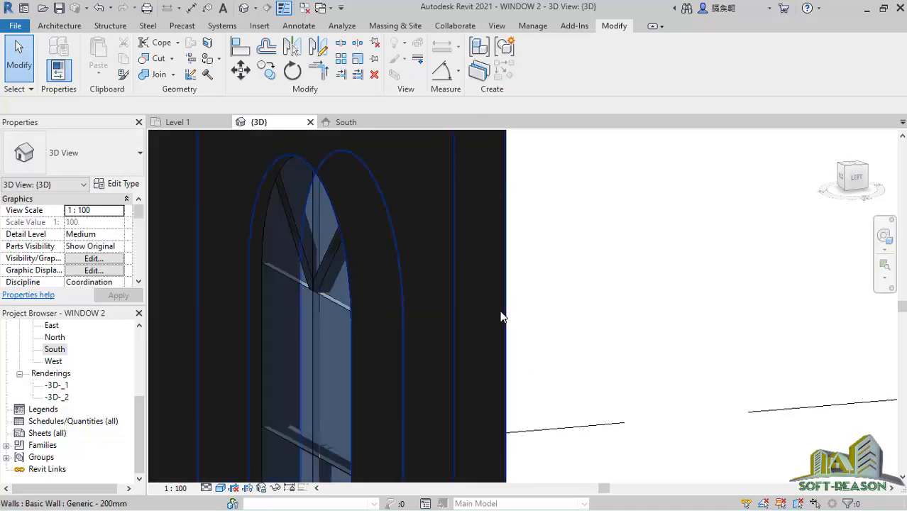
shift+middle_drag(514, 318, 298, 269)
scroll(423, 191, up, 1)
scroll(508, 188, up, 1)
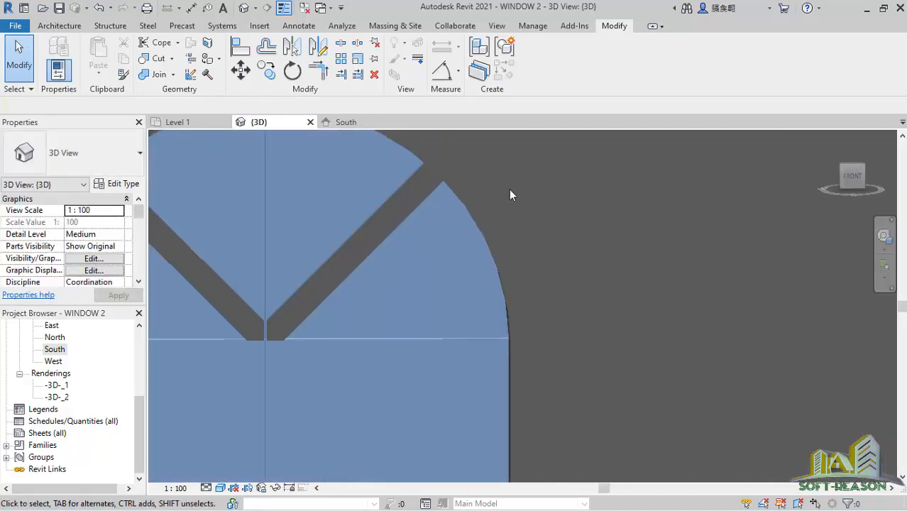
scroll(445, 222, down, 3)
scroll(415, 297, down, 1)
scroll(399, 302, down, 2)
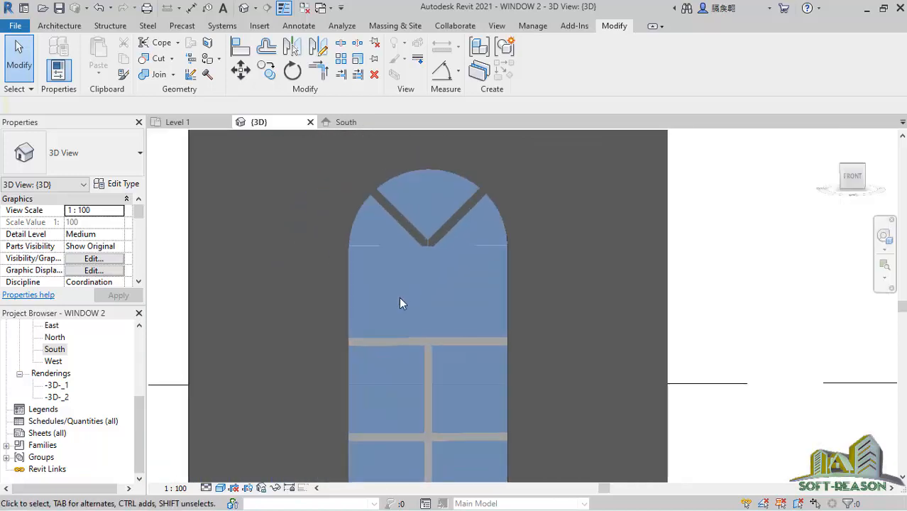
scroll(423, 238, up, 2)
scroll(452, 302, up, 3)
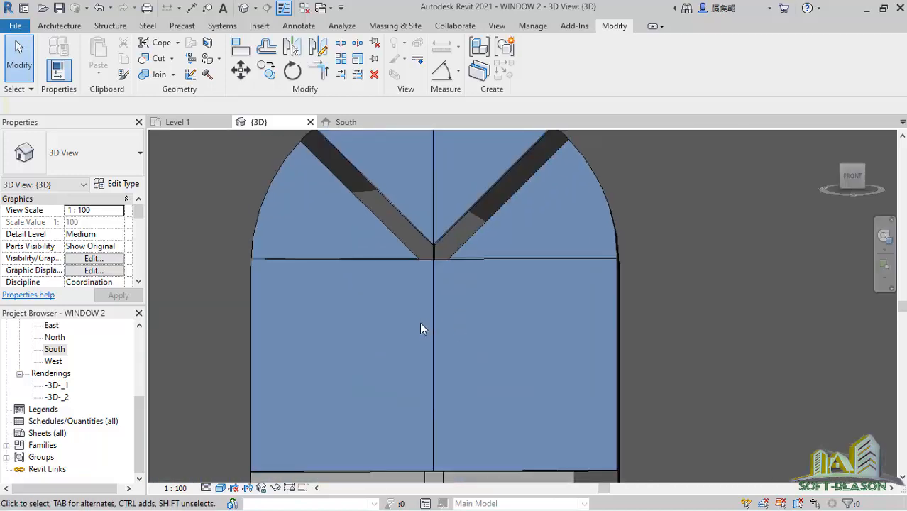
Place a 50 x 150mm rectangular mullion on the central vertical grid line through the arched head
click(63, 26)
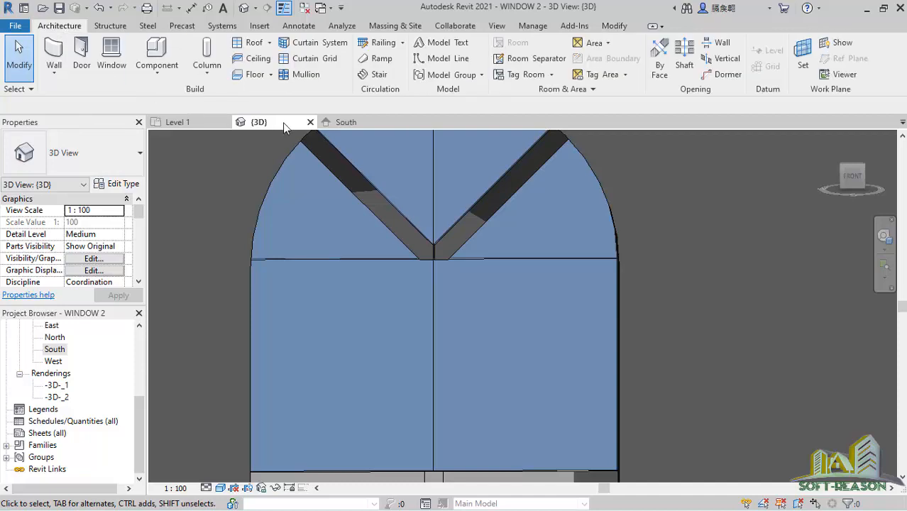
click(308, 76)
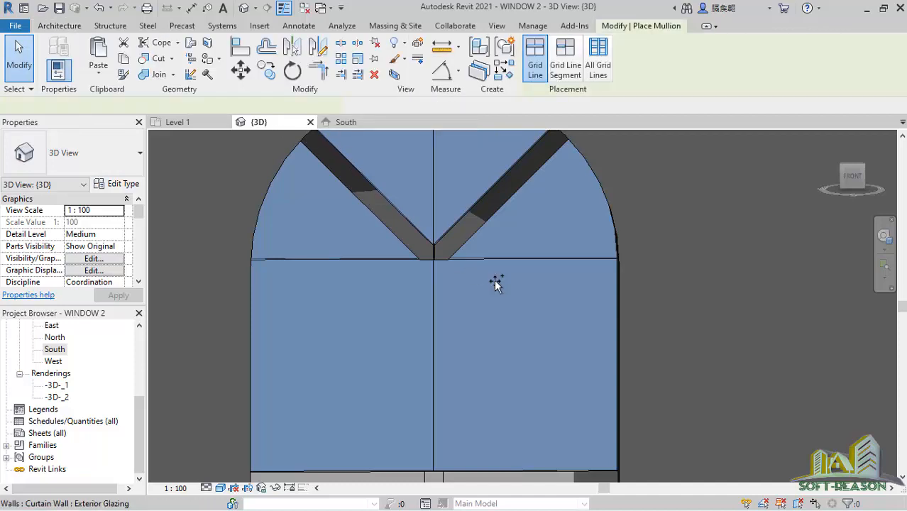
scroll(432, 202, down, 2)
click(433, 193)
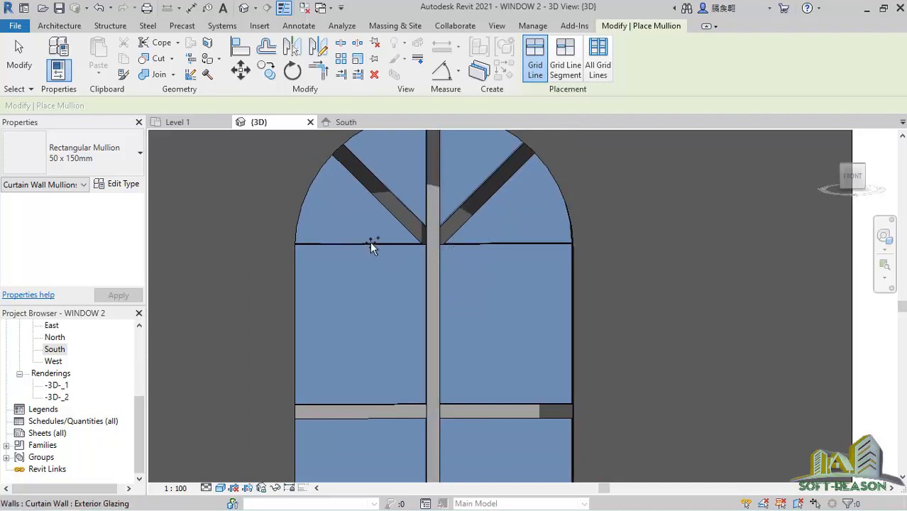
Place a 50 x 150mm rectangular mullion along the horizontal grid line at the arch's base and end mullion placement
scroll(371, 241, up, 1)
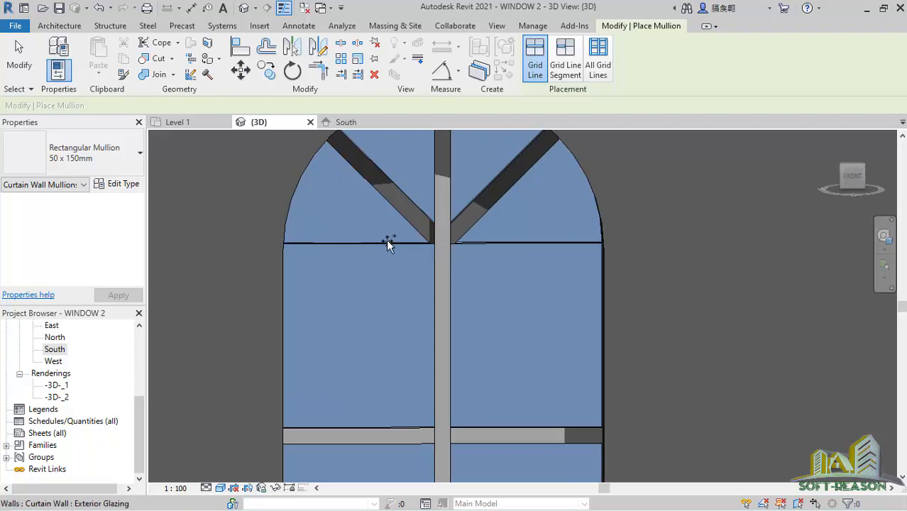
scroll(424, 263, down, 2)
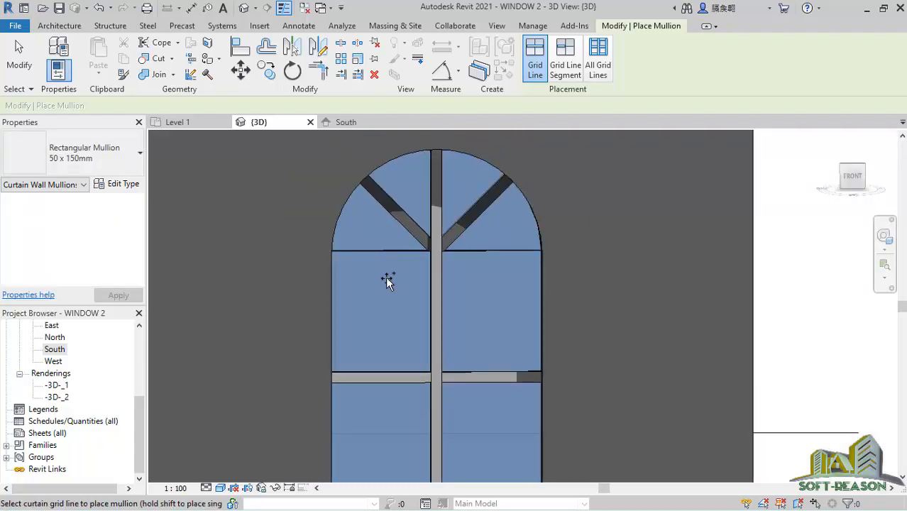
key(shift)
shift+middle_drag(410, 281, 396, 257)
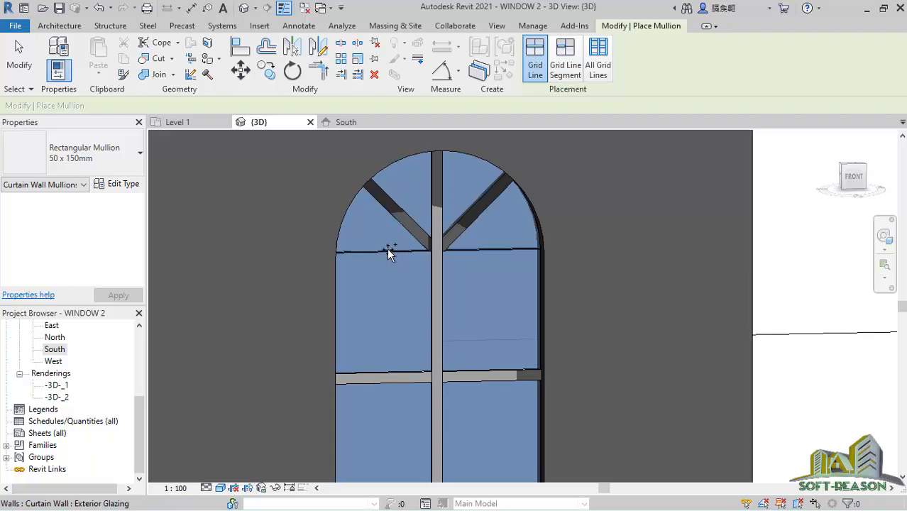
scroll(346, 251, up, 2)
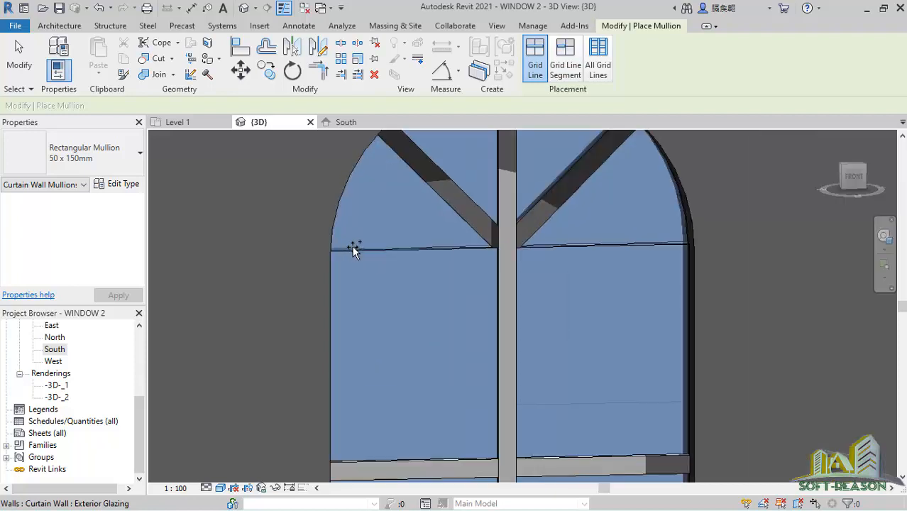
scroll(419, 257, up, 1)
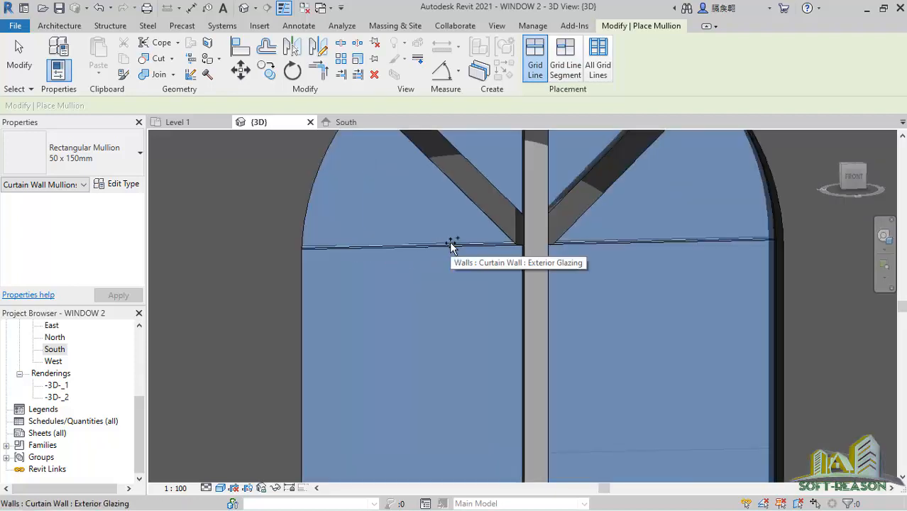
click(630, 233)
scroll(496, 216, down, 3)
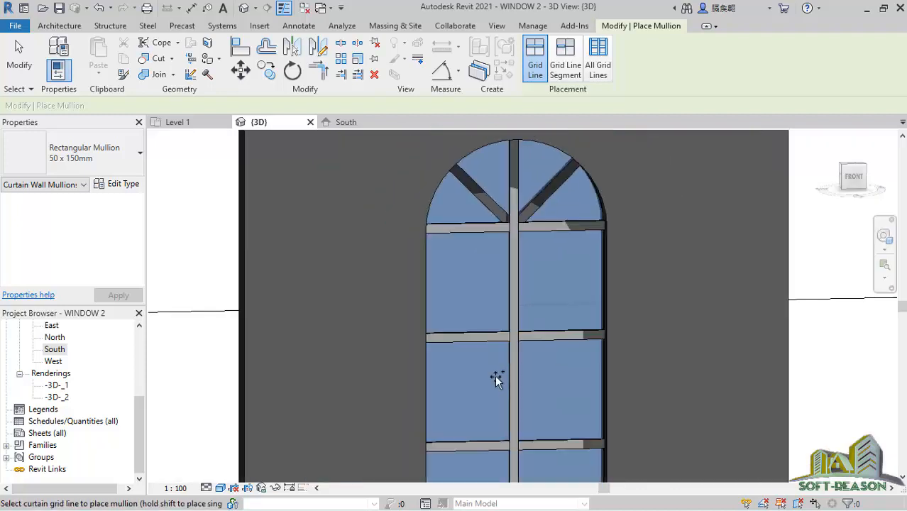
scroll(497, 380, up, 1)
scroll(516, 319, down, 3)
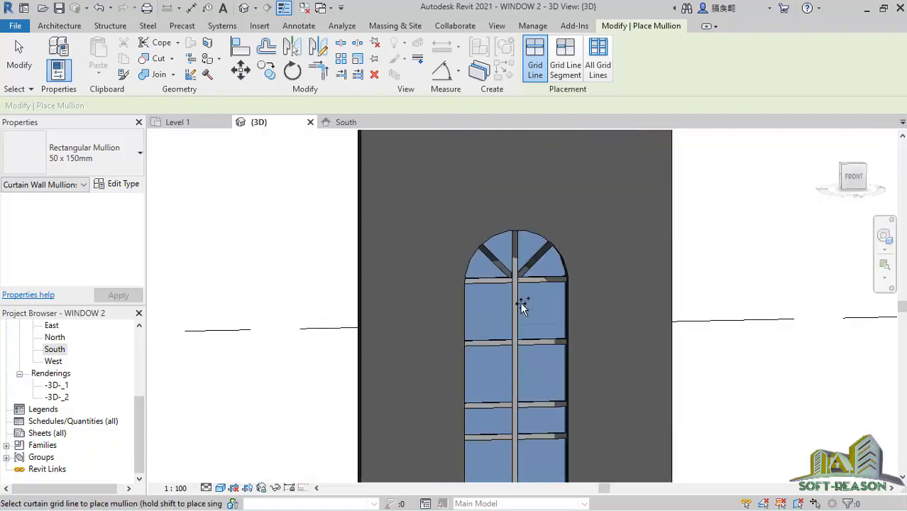
scroll(529, 333, down, 3)
scroll(534, 395, up, 2)
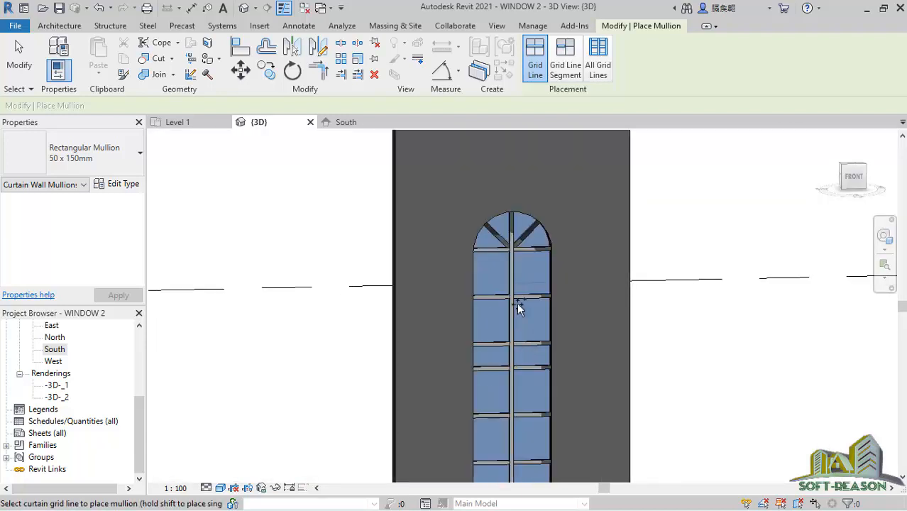
scroll(532, 264, up, 4)
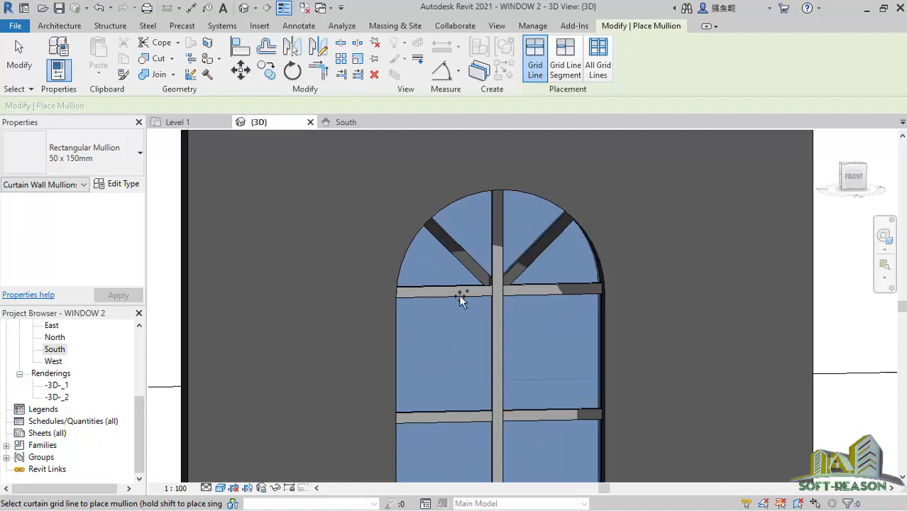
click(19, 55)
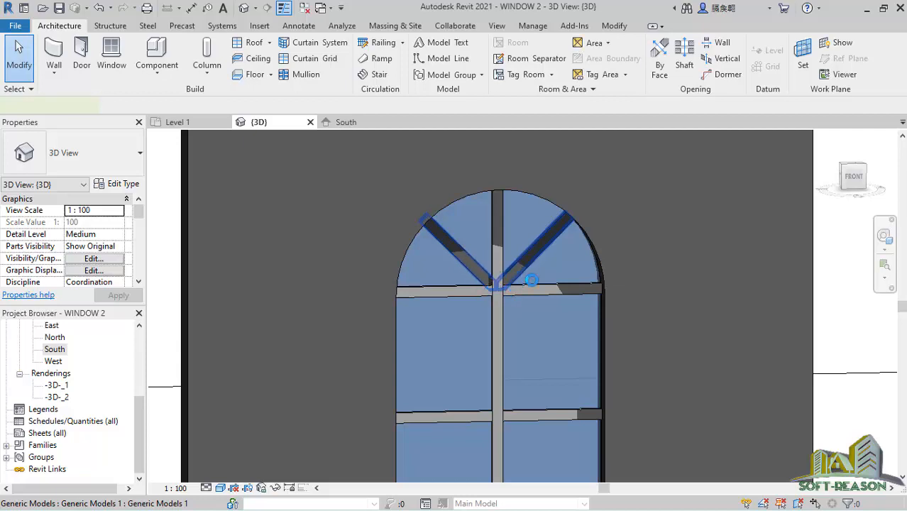
Edit the in-place diagonal bars, assign the Gypsum Wall Board material to their extrusion, and finish the model
click(504, 277)
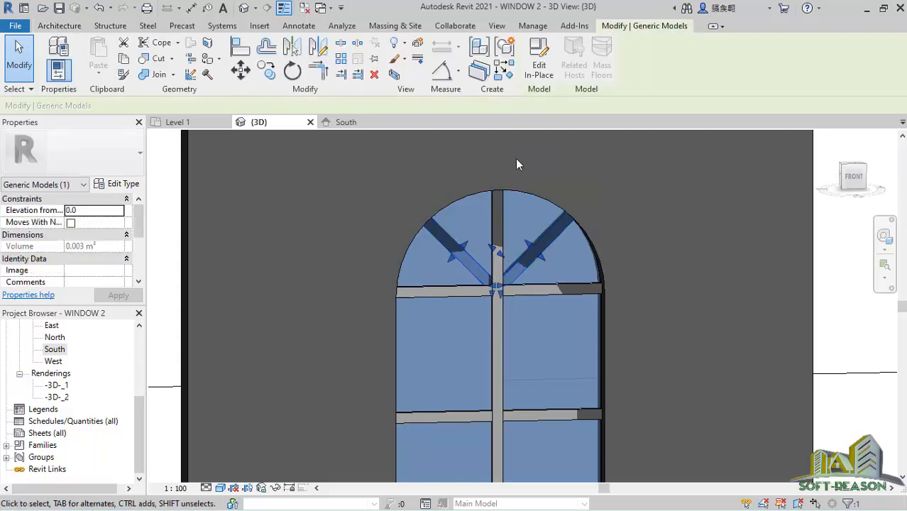
click(541, 69)
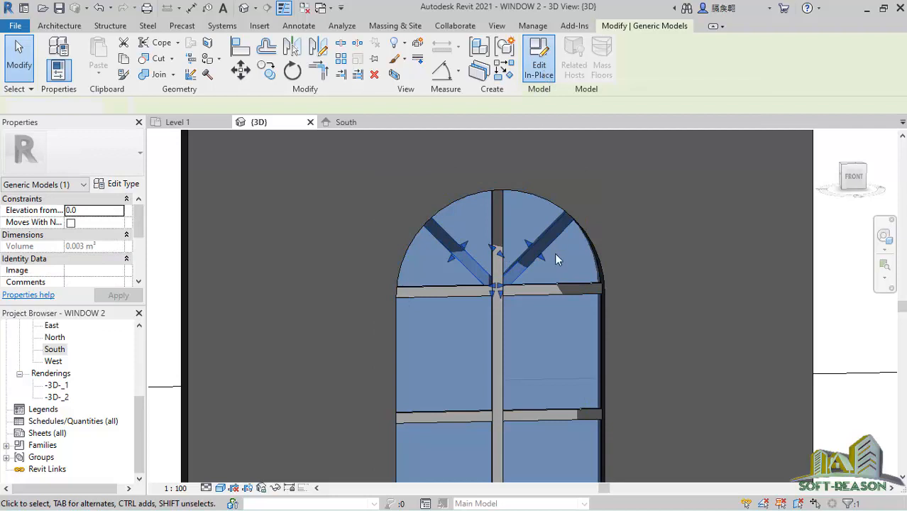
click(529, 268)
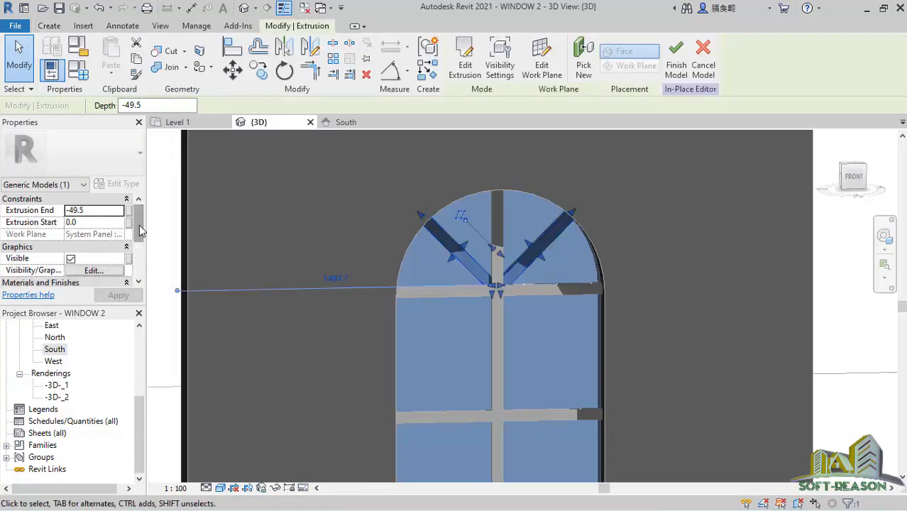
scroll(120, 249, down, 3)
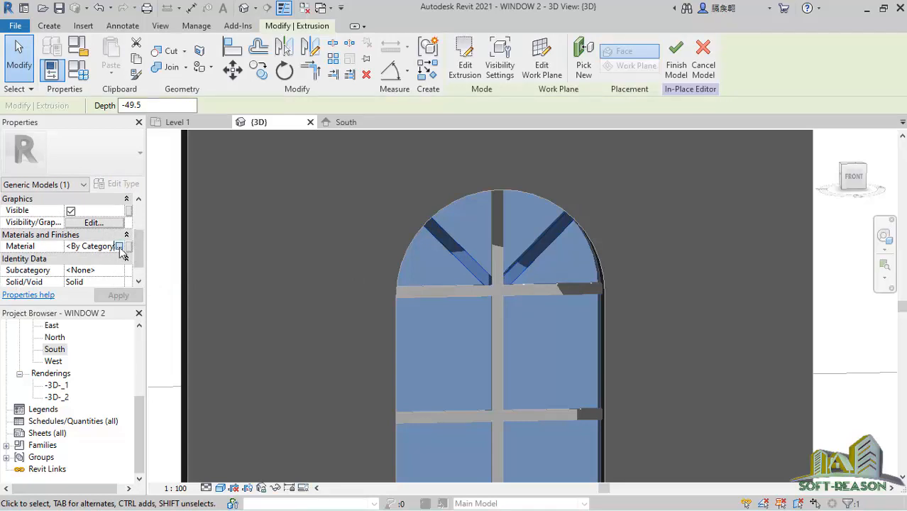
click(119, 246)
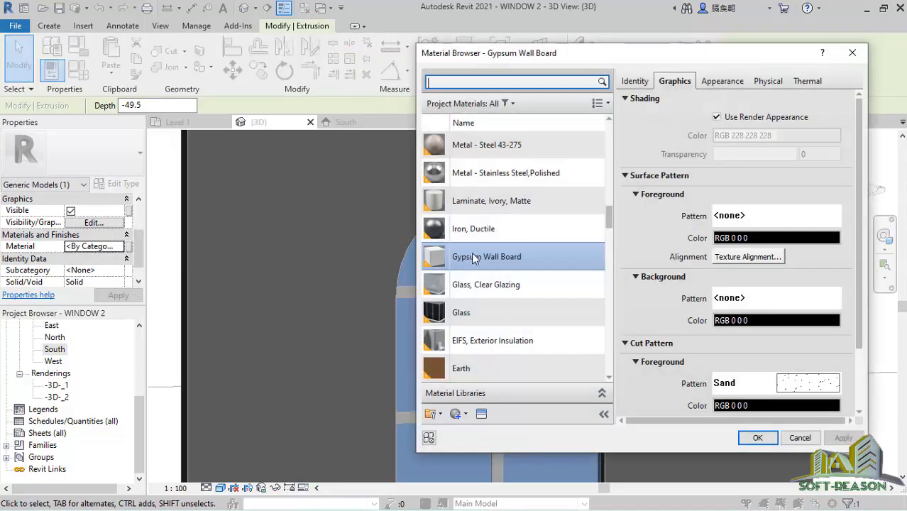
click(472, 256)
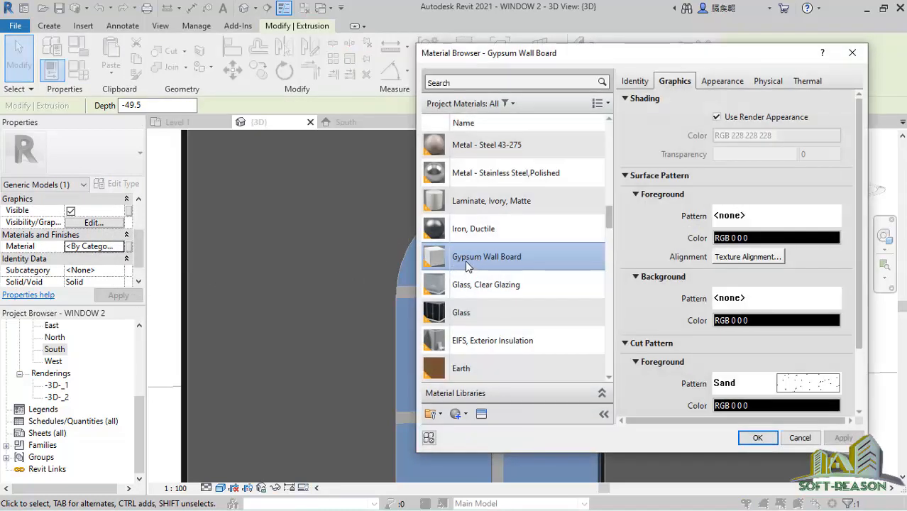
click(756, 438)
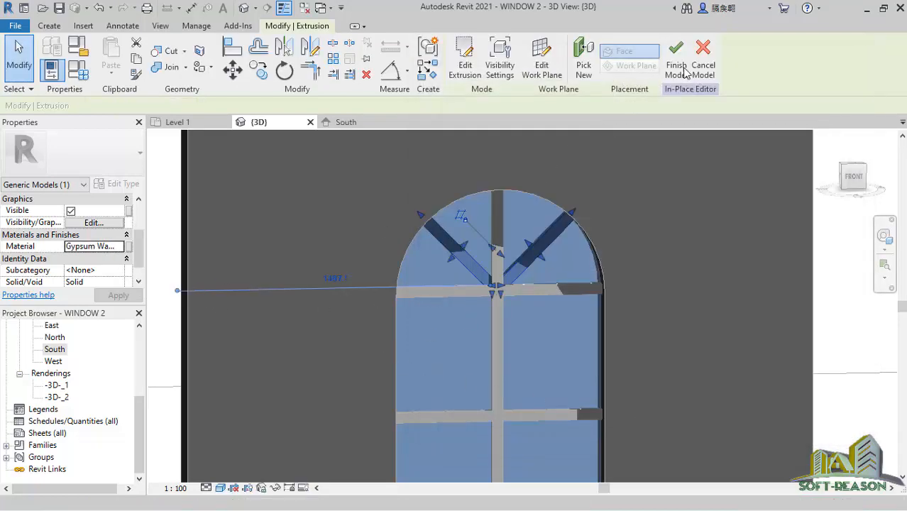
click(676, 57)
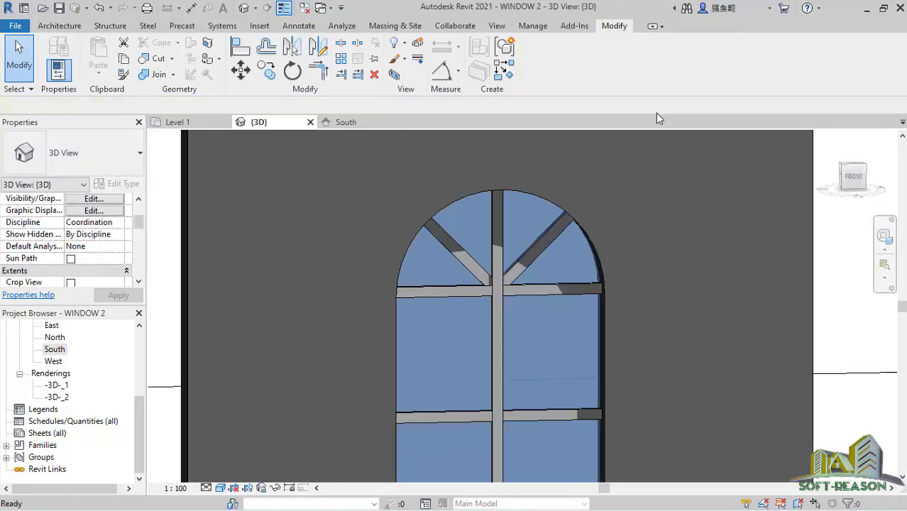
Inspect the arched head up close and the full-height window from the front, checking the diagonal bars against the mullions
scroll(501, 292, up, 2)
scroll(487, 248, down, 6)
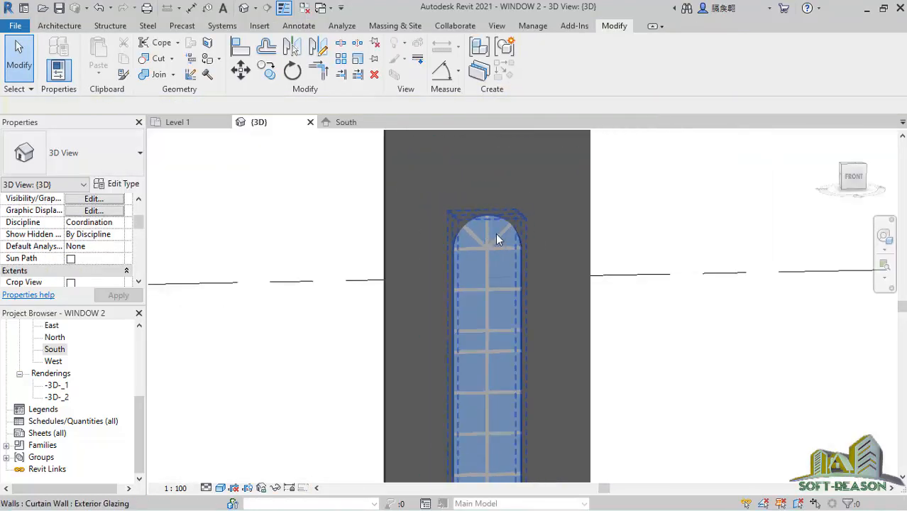
scroll(516, 436, up, 3)
scroll(507, 398, down, 3)
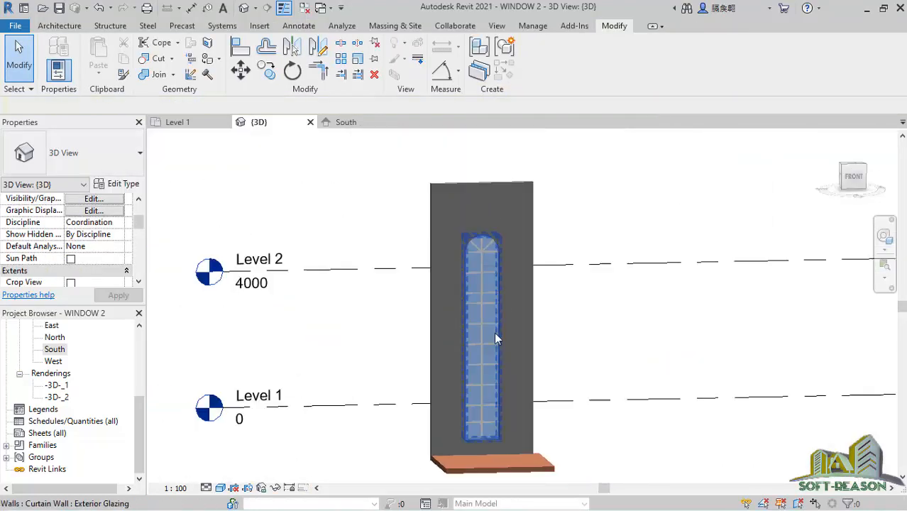
scroll(494, 332, up, 4)
scroll(482, 243, up, 2)
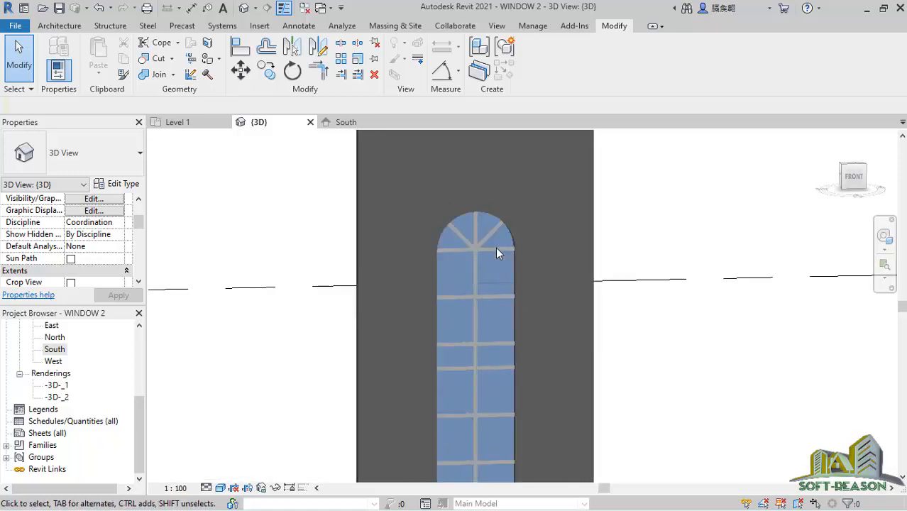
scroll(514, 240, down, 4)
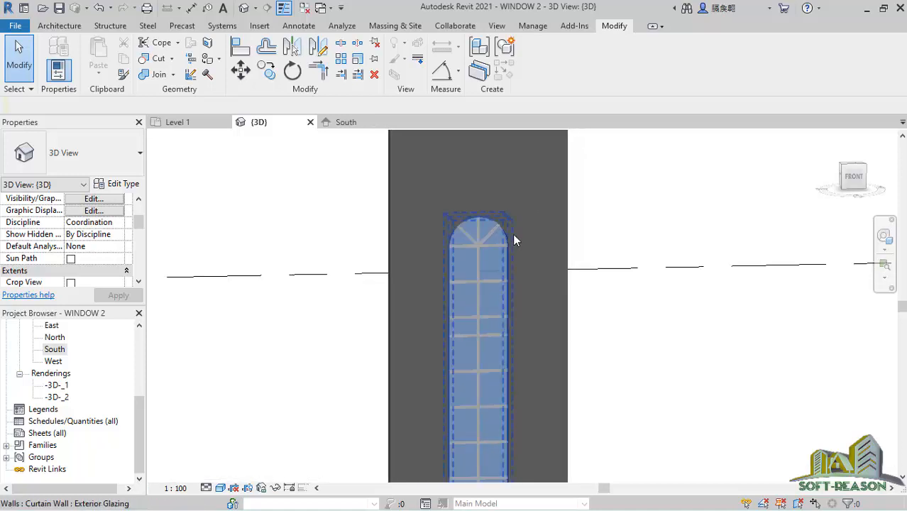
scroll(518, 343, up, 2)
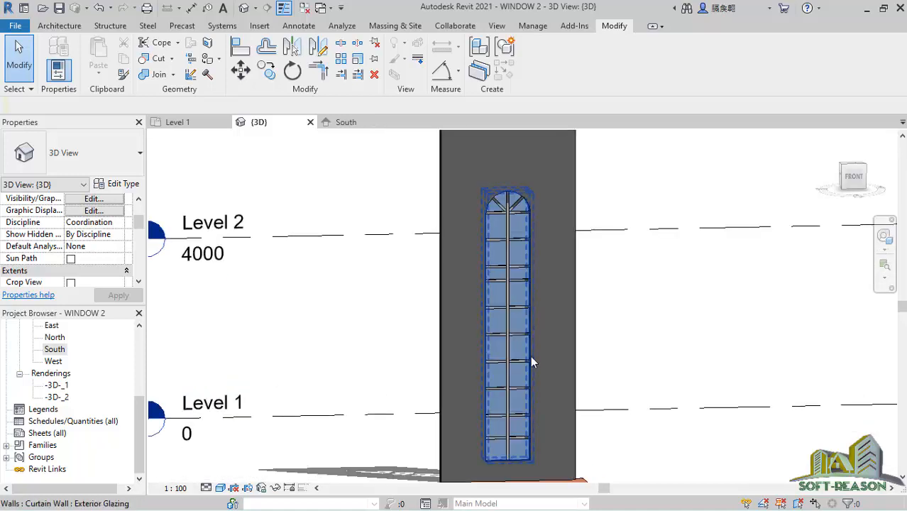
scroll(532, 366, down, 2)
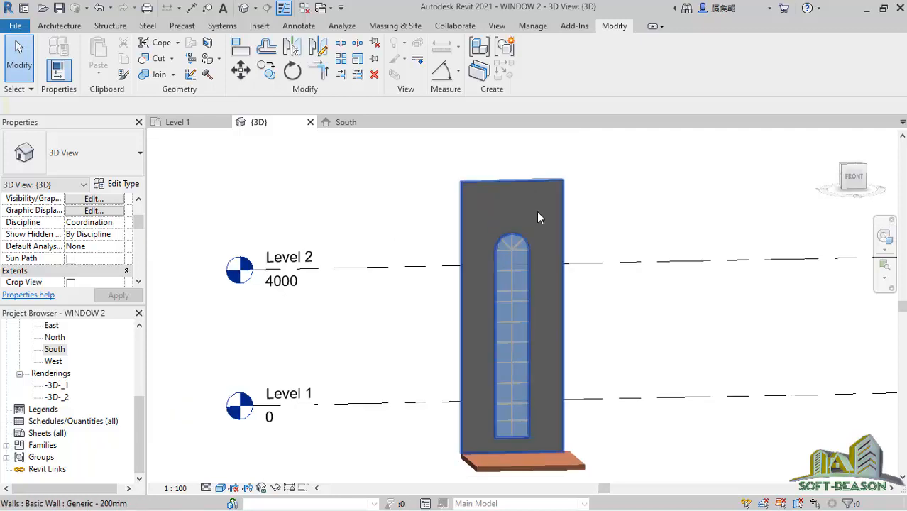
Paint the front face of the wall around the window with the Bricks material
click(206, 63)
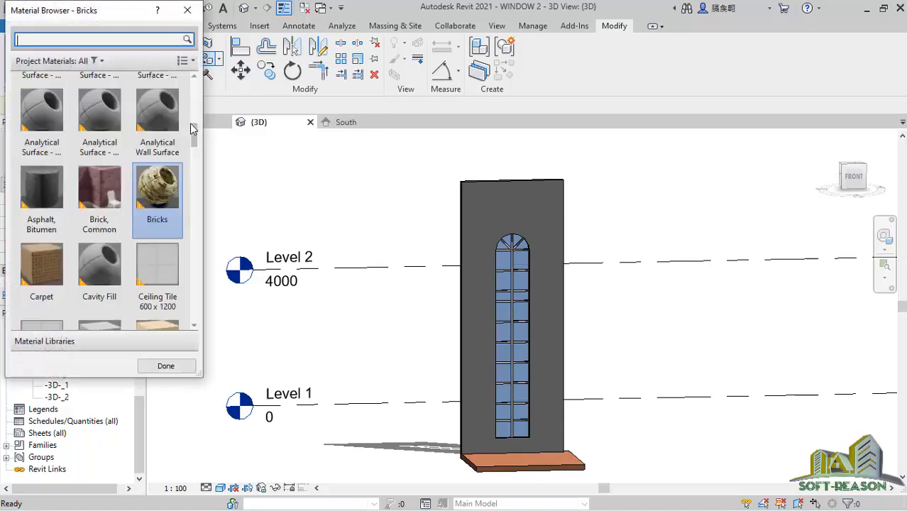
click(169, 190)
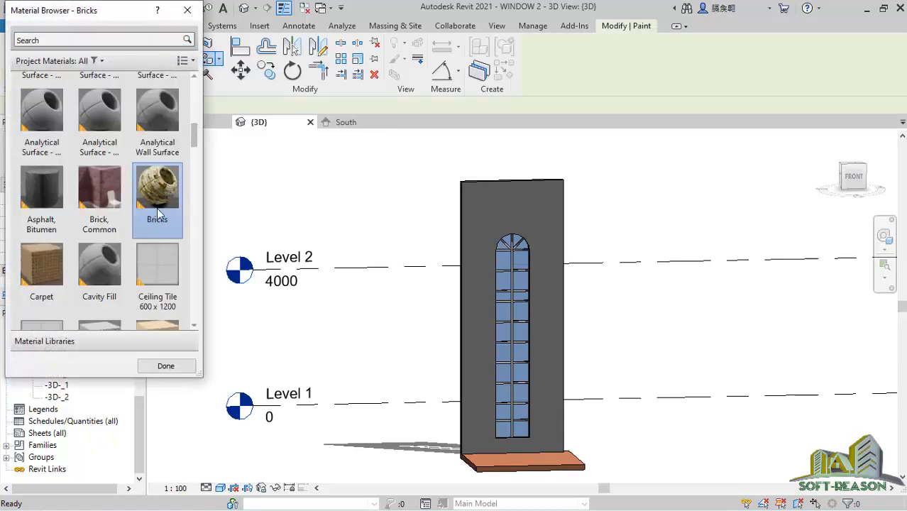
scroll(474, 350, up, 2)
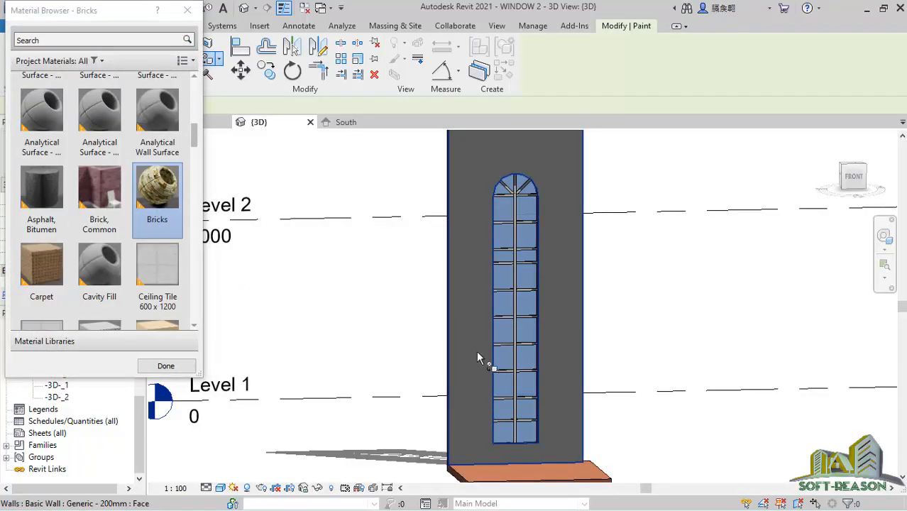
scroll(476, 350, down, 2)
click(477, 178)
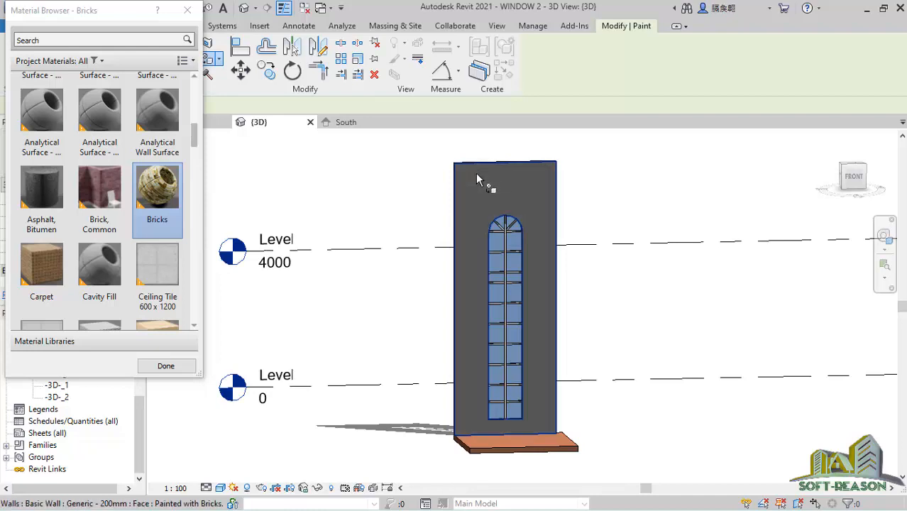
Switch the 3D view to a visual style that shows material textures, and end painting
scroll(465, 206, up, 1)
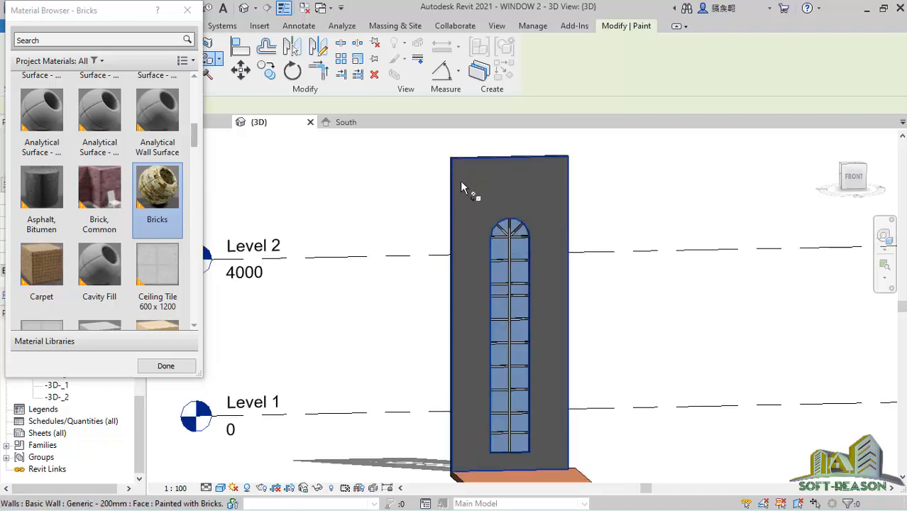
mouse_move(461, 186)
shift+middle_down()
mouse_move(490, 202)
mouse_move(514, 249)
mouse_move(510, 312)
mouse_move(460, 165)
shift+middle_up()
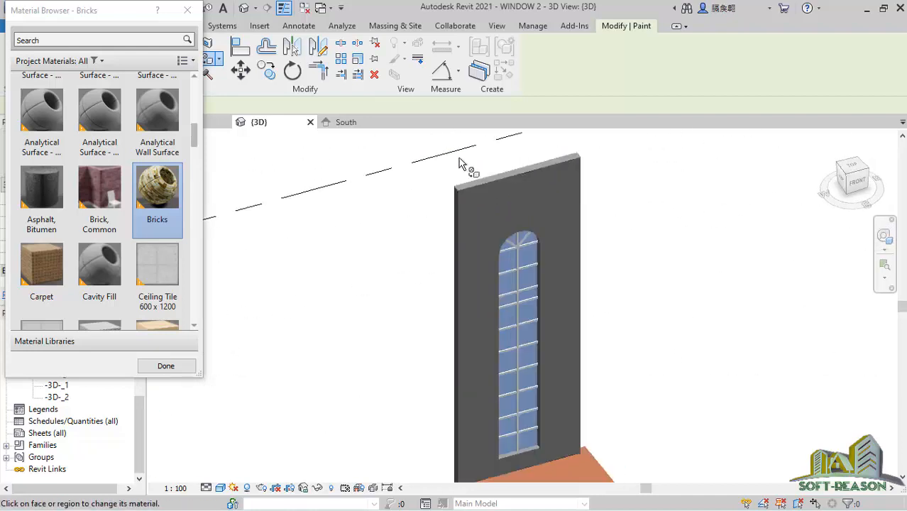
scroll(451, 197, up, 4)
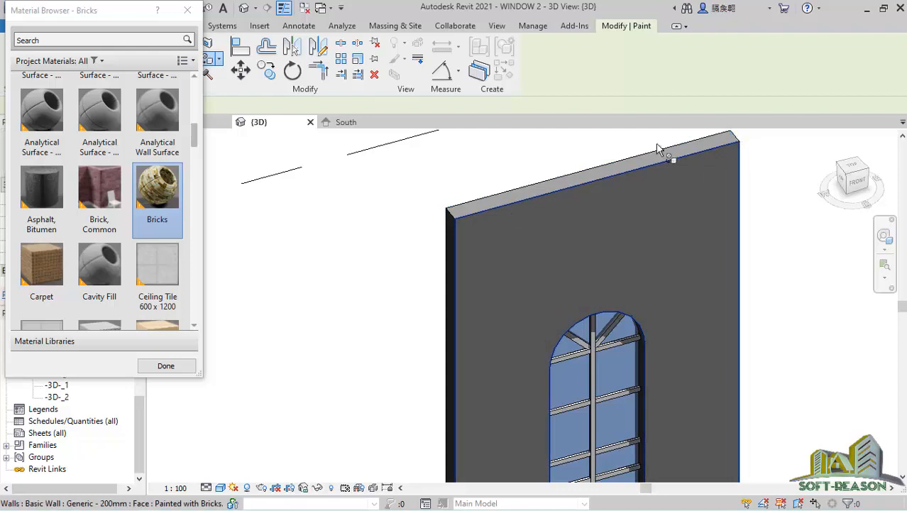
scroll(437, 190, down, 3)
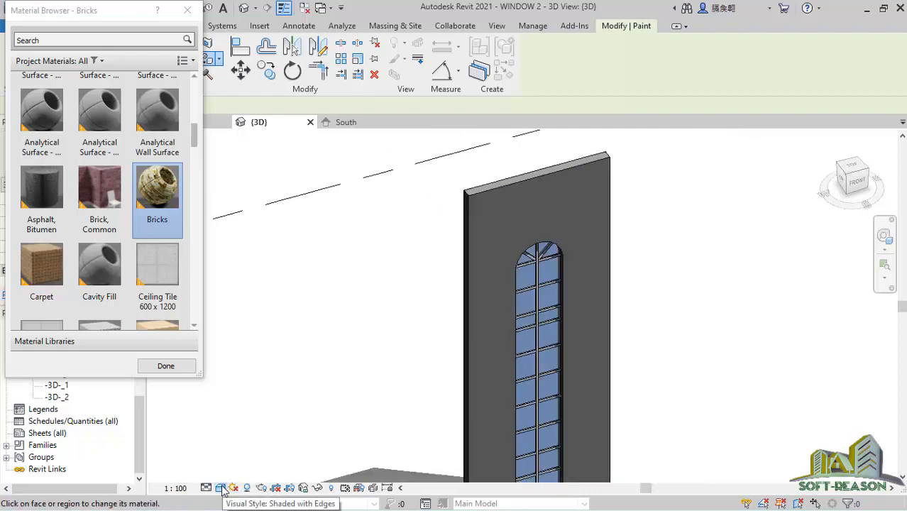
click(220, 487)
click(231, 474)
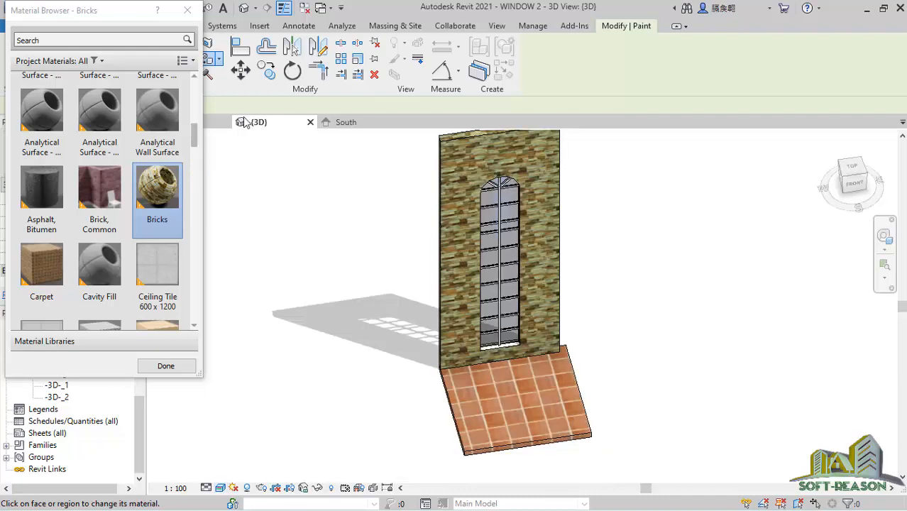
scroll(161, 288, down, 2)
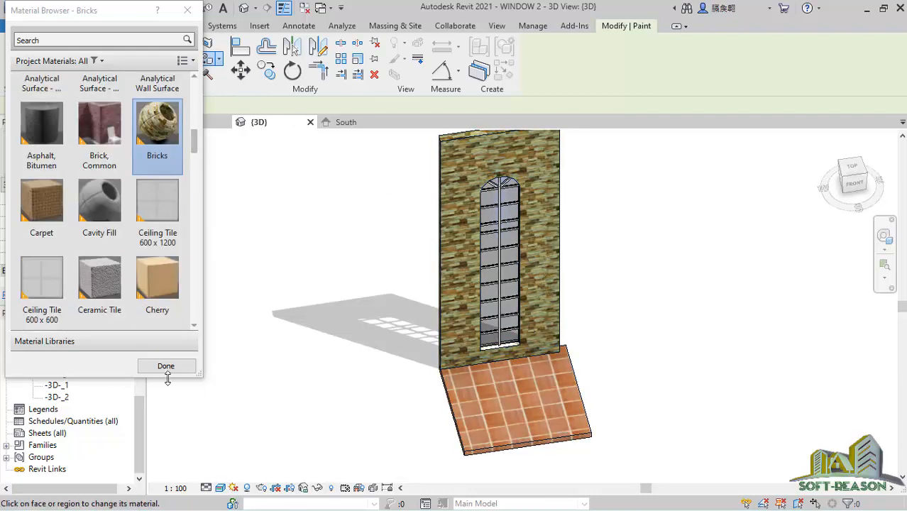
click(166, 366)
Open the Level 1 floor plan
scroll(500, 433, down, 3)
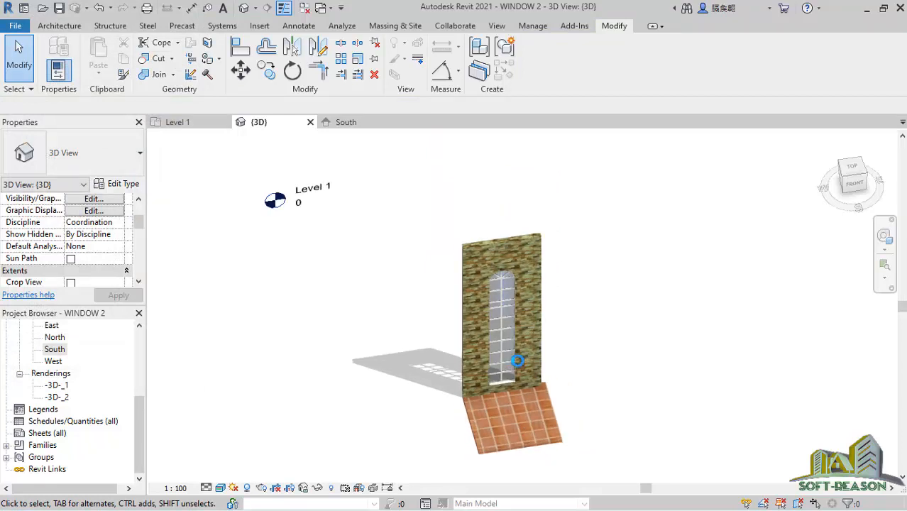
shift+middle_drag(517, 360, 521, 369)
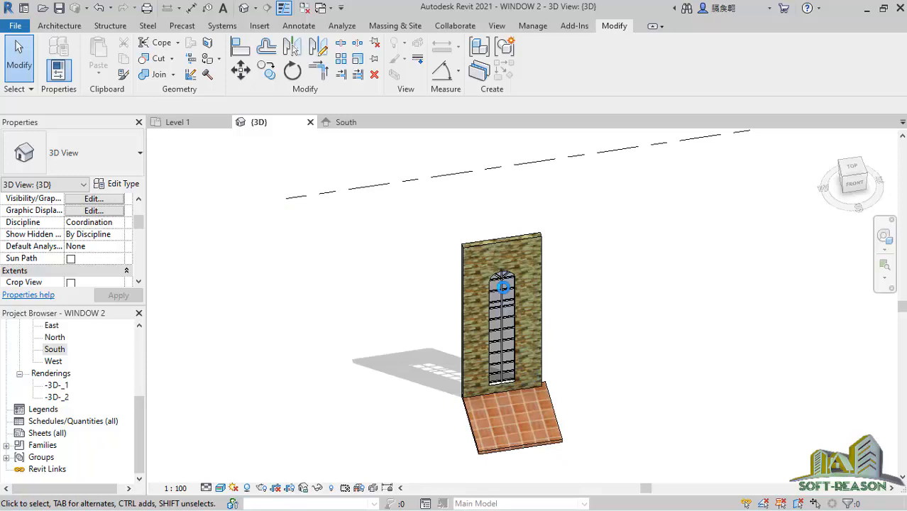
shift+middle_drag(525, 345, 514, 326)
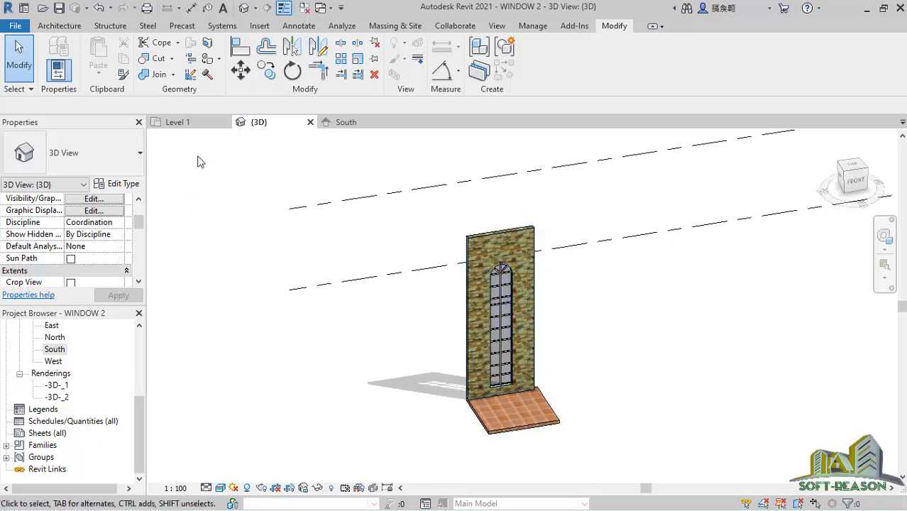
click(181, 125)
scroll(468, 290, down, 1)
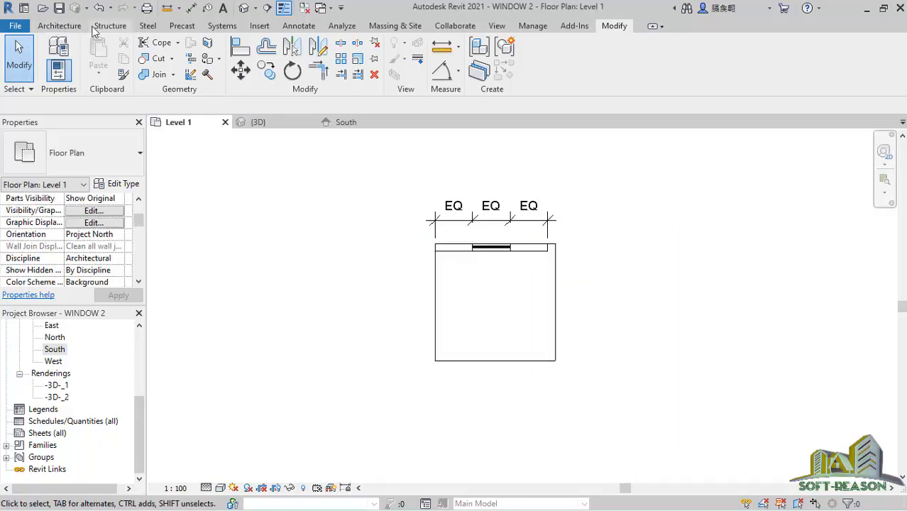
click(61, 26)
click(157, 73)
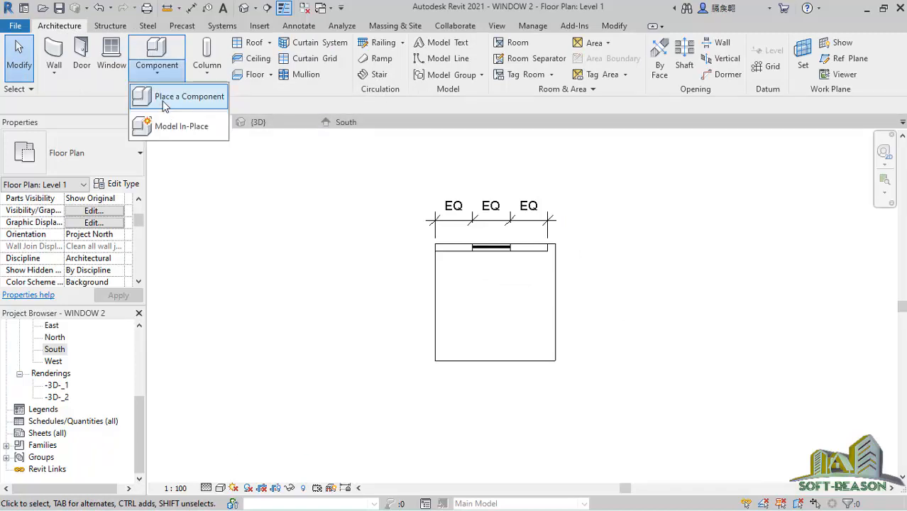
click(162, 100)
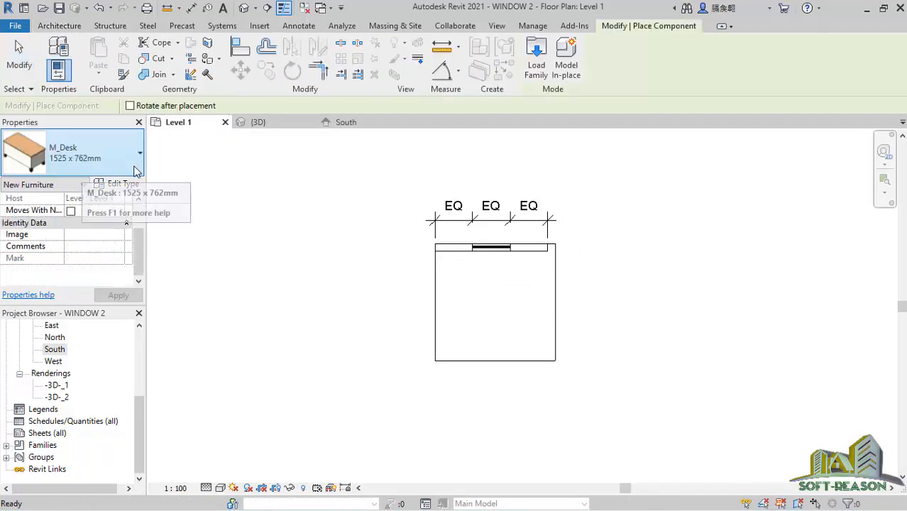
click(122, 183)
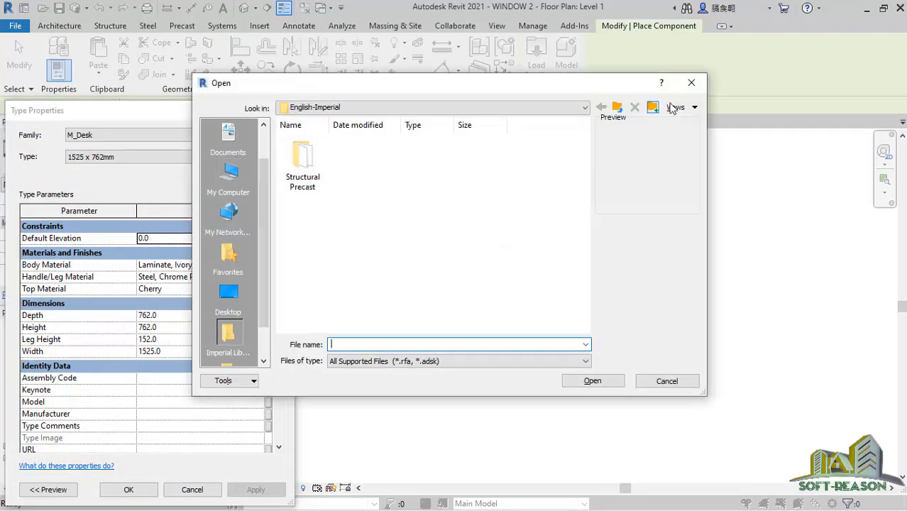
click(690, 84)
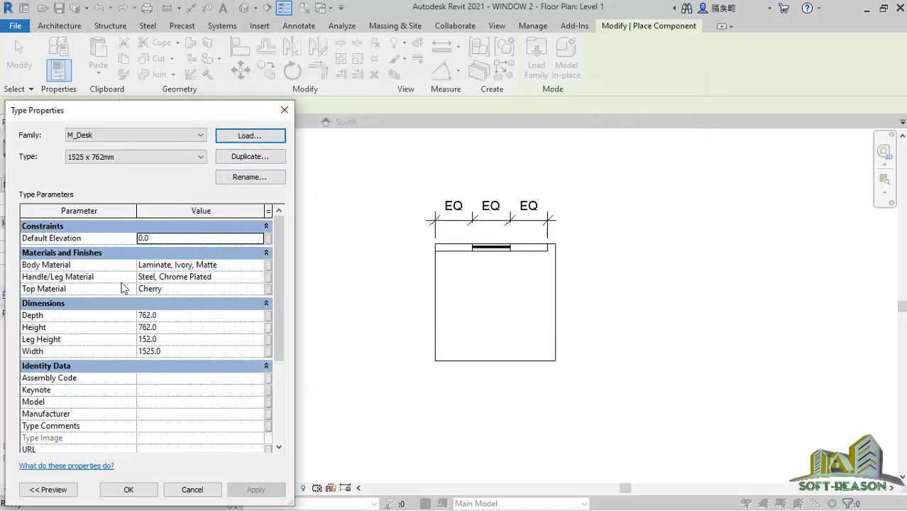
click(165, 289)
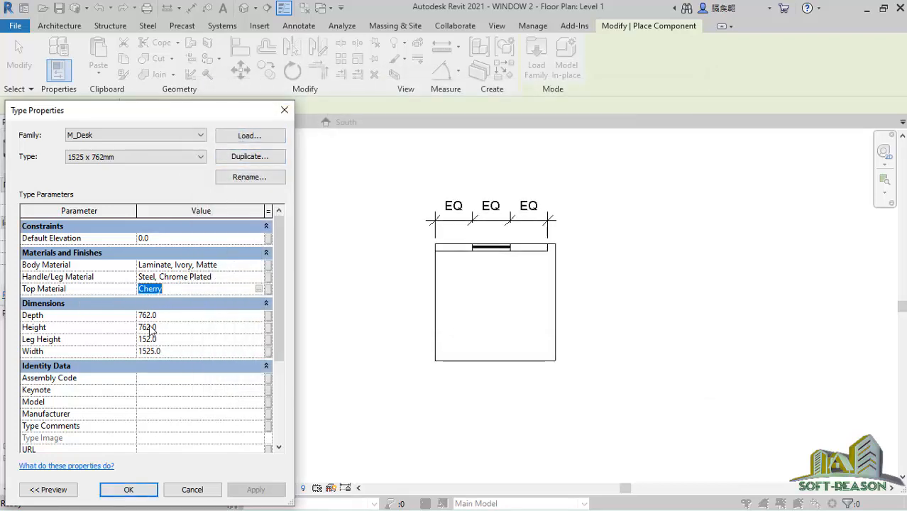
click(285, 110)
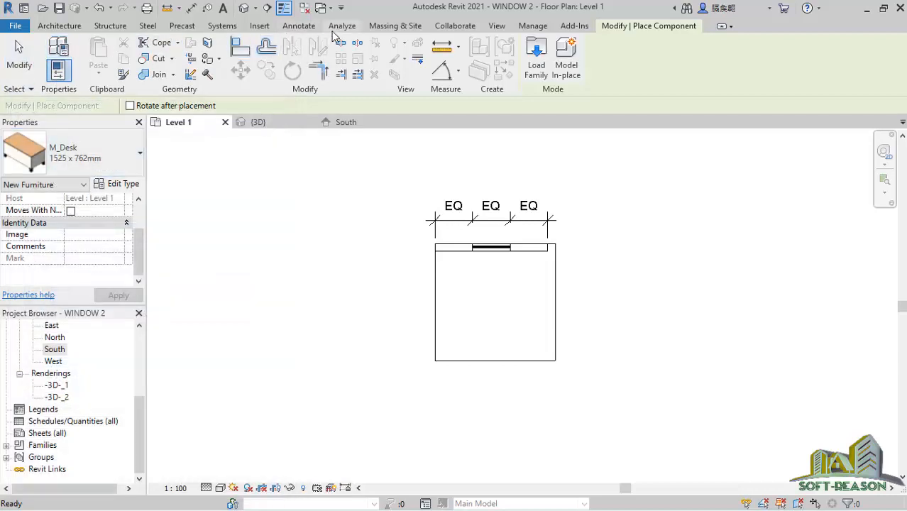
Place a Scarlet Oak deciduous tree as a site component near the middle of the floor's front edge, opposite the window
click(395, 27)
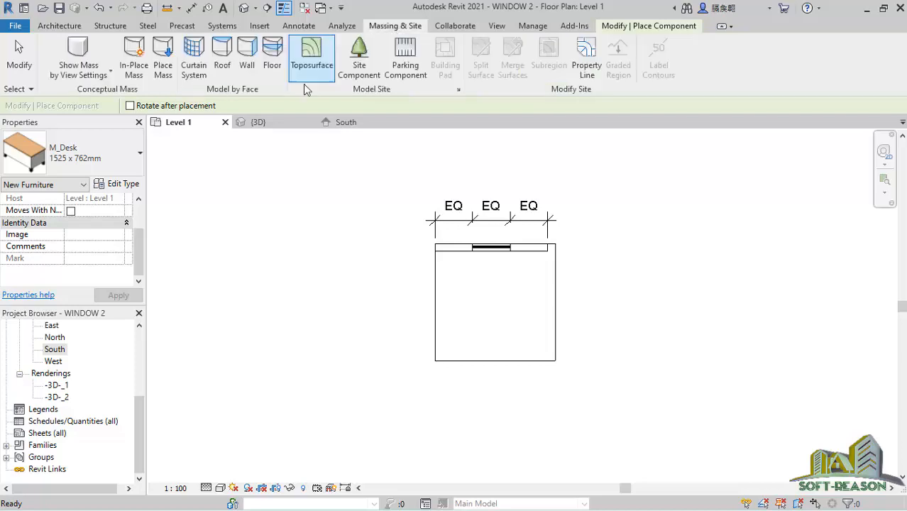
click(360, 67)
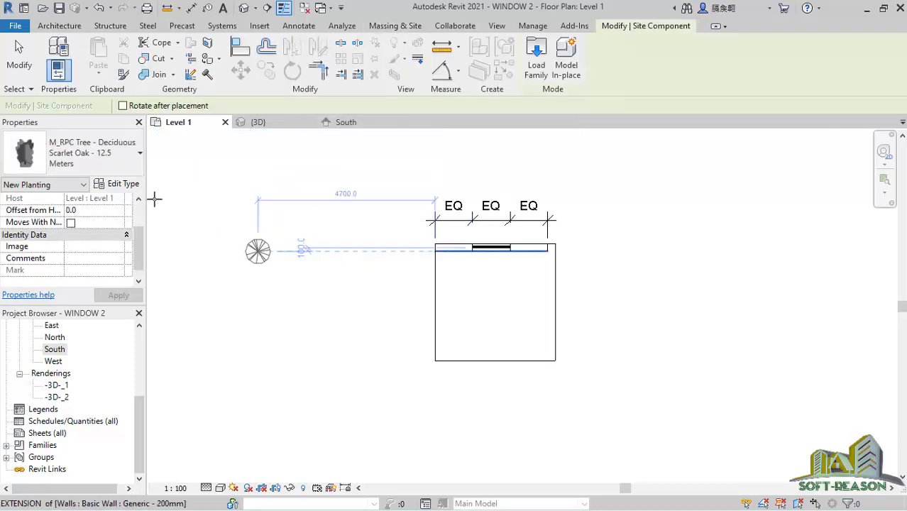
click(118, 184)
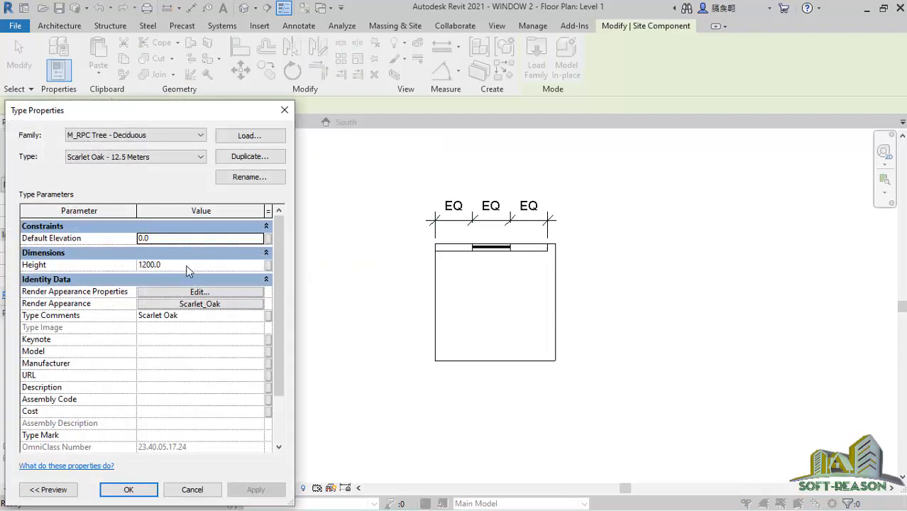
click(142, 487)
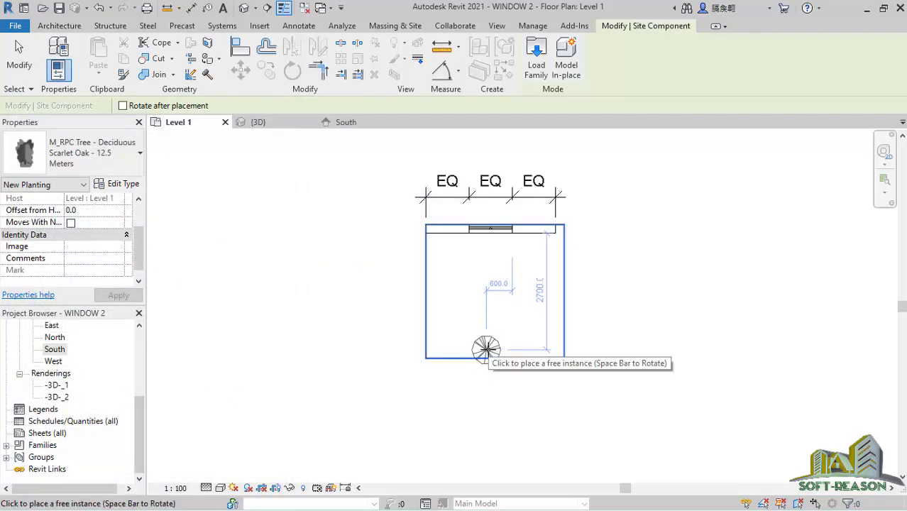
click(486, 348)
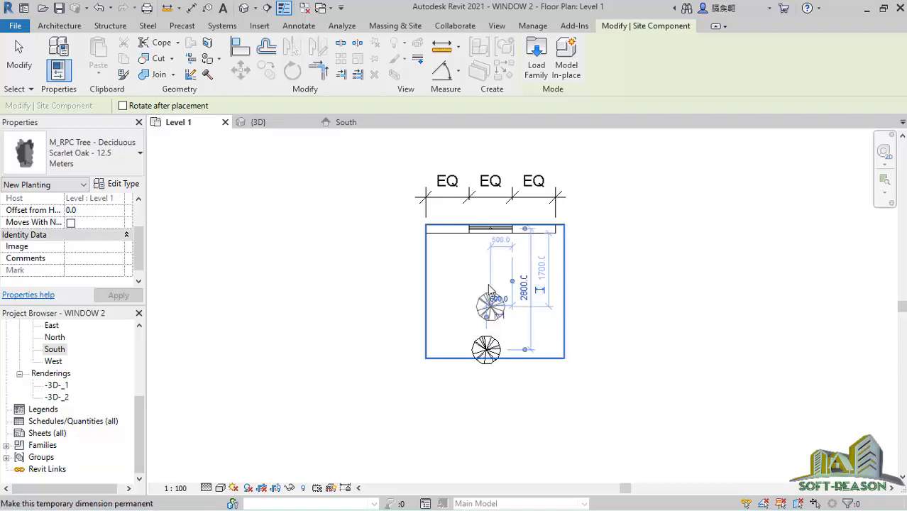
click(19, 54)
scroll(479, 229, up, 2)
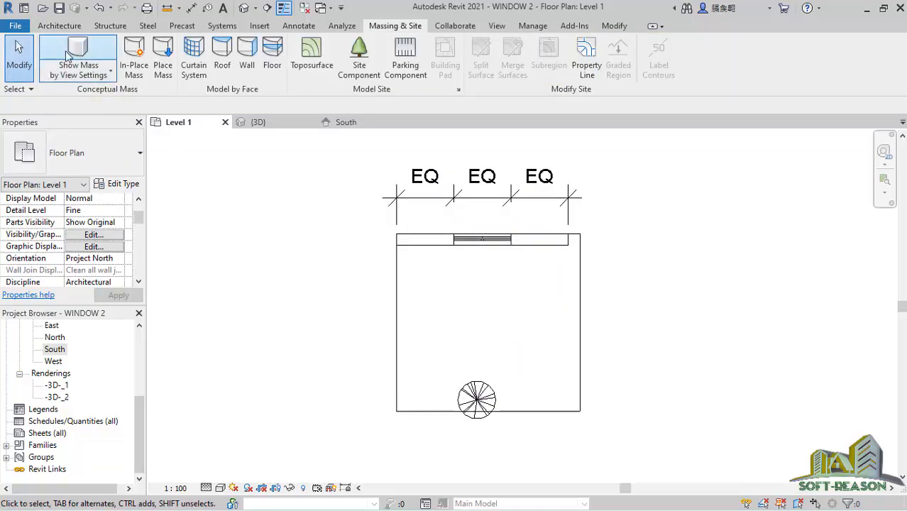
Open the 3D view and set its visual style to Shaded
click(257, 122)
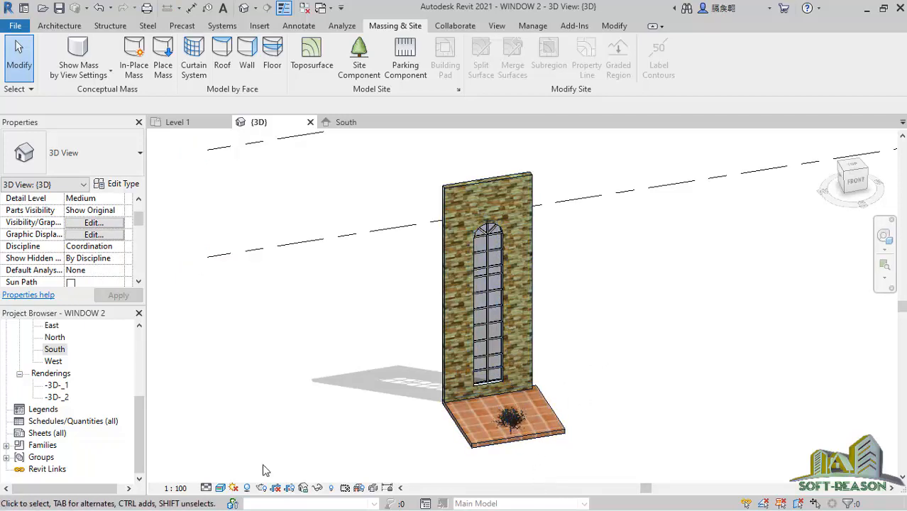
click(223, 488)
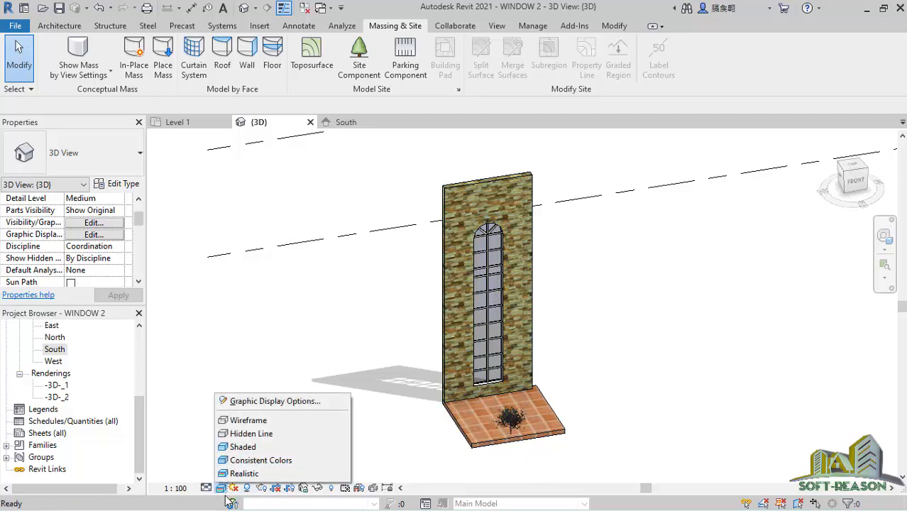
click(230, 448)
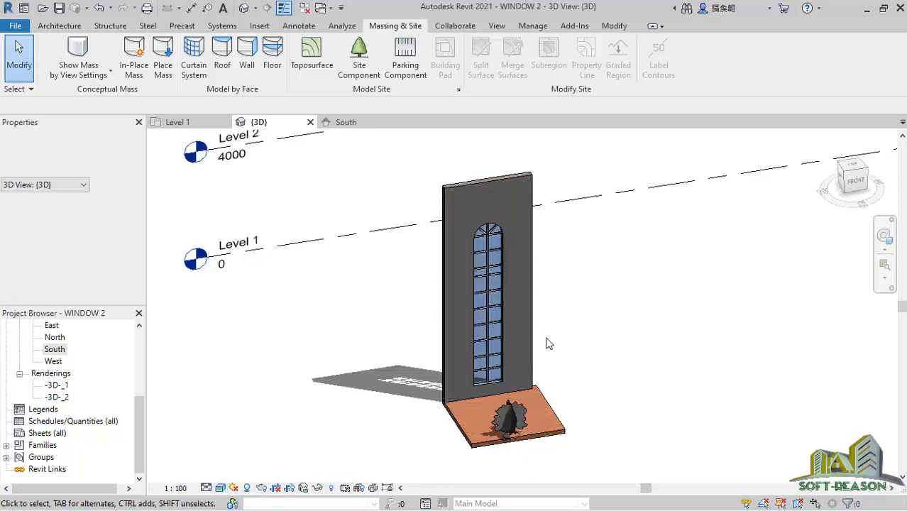
scroll(547, 342, up, 1)
scroll(339, 410, down, 3)
Start the rendering setup and enable a render region about 59 mm wide and 101 mm high, cropped closely around the wall and floor
click(262, 489)
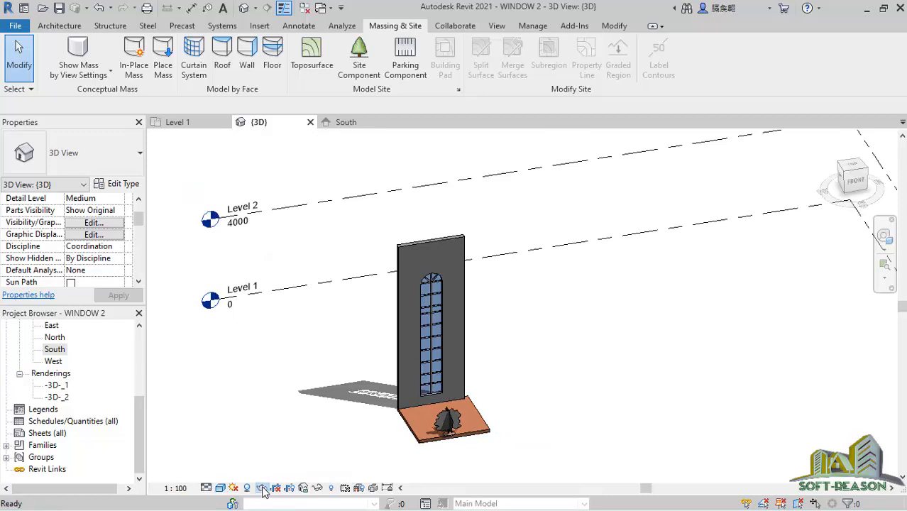
key(r)
key(r)
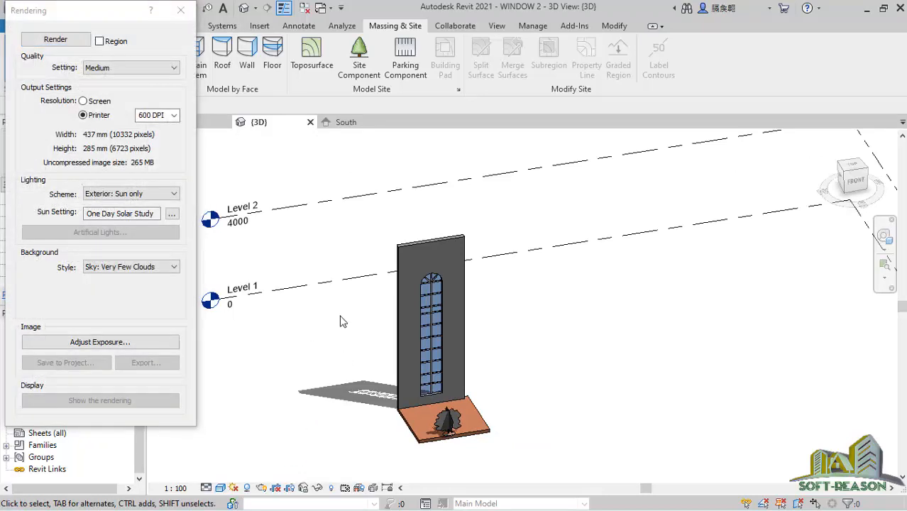
click(100, 42)
click(724, 134)
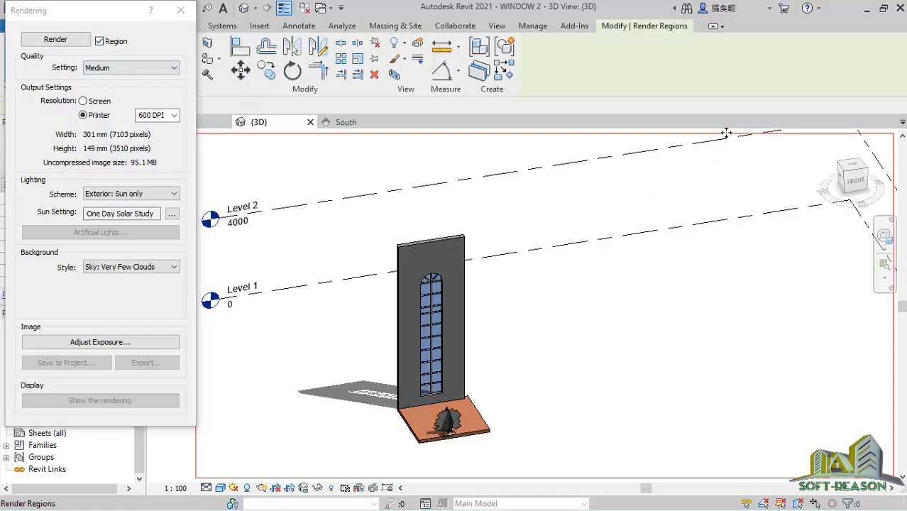
drag(840, 306, 523, 308)
scroll(511, 304, down, 2)
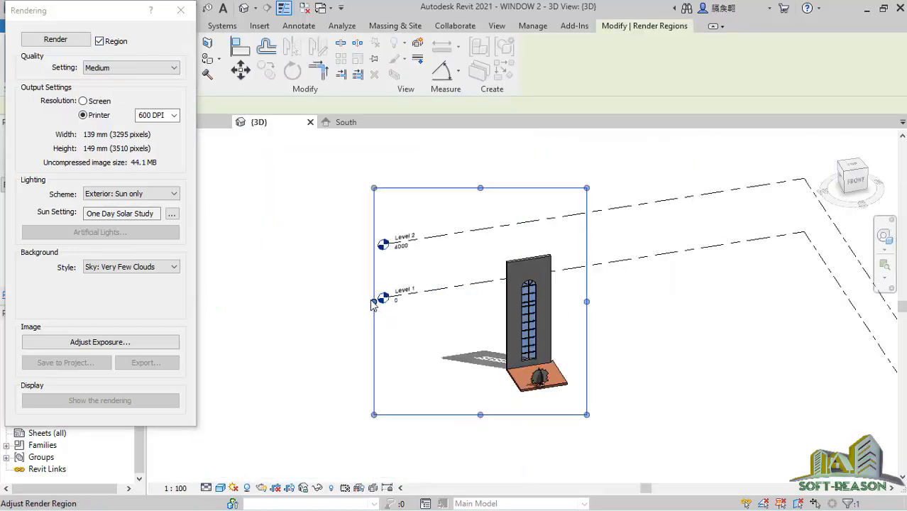
drag(374, 304, 496, 323)
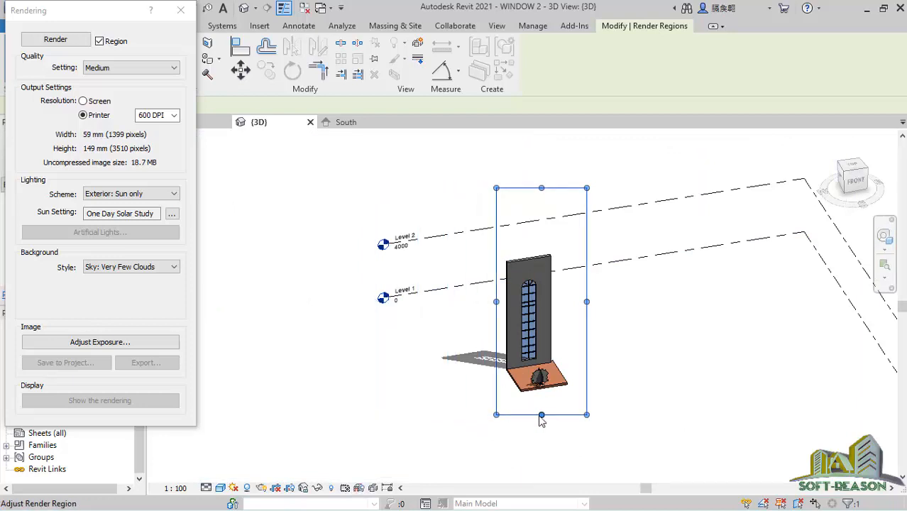
drag(542, 414, 542, 398)
drag(541, 188, 543, 244)
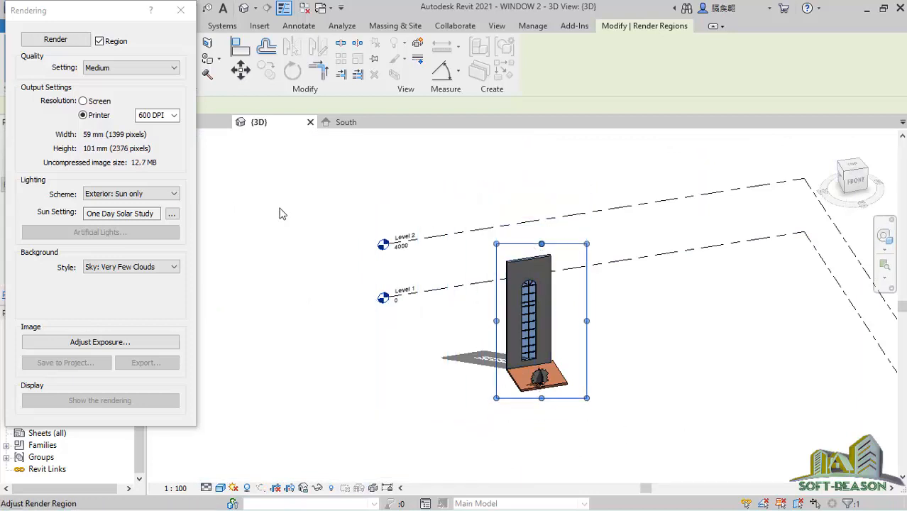
Render the region with the Sky: Very Few Clouds background, and close the rendering settings when it finishes
click(144, 266)
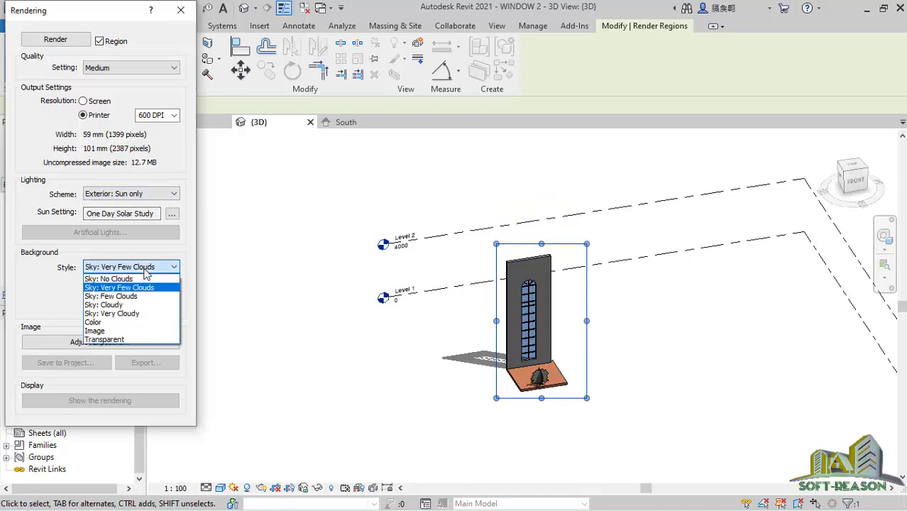
click(124, 290)
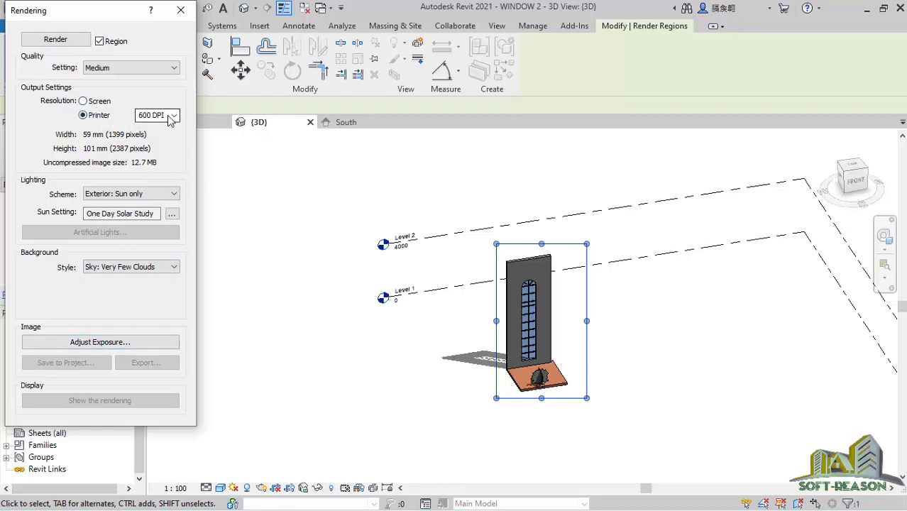
click(57, 40)
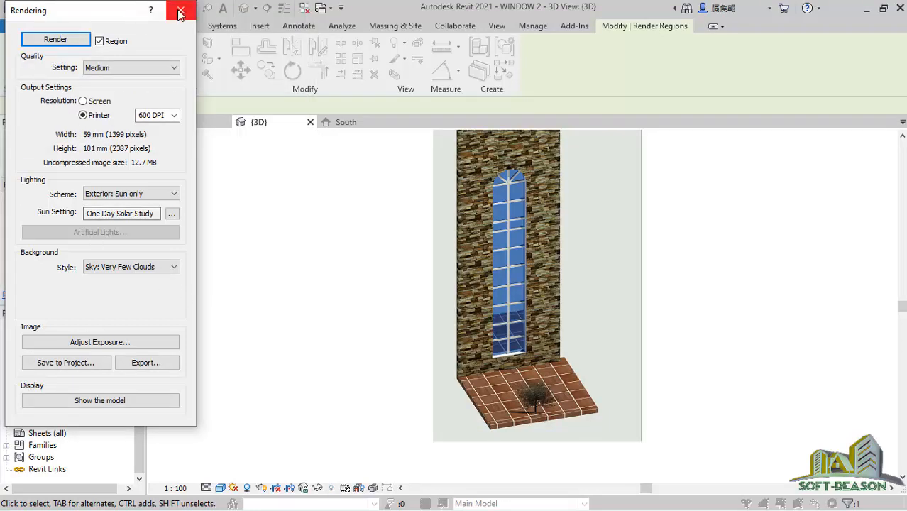
click(179, 12)
Open the saved rendering -3D-_2, dismiss the save reminder, and view the full image of the window wall
double_click(65, 399)
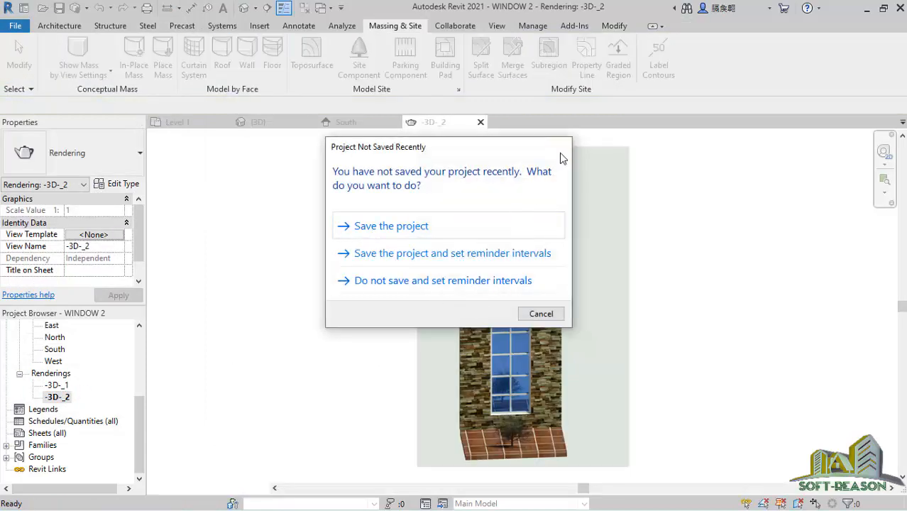
click(561, 147)
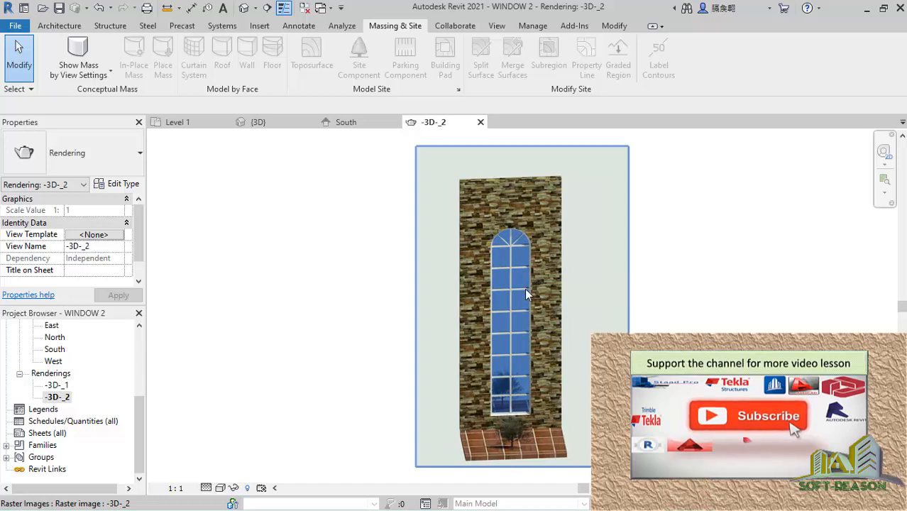
scroll(512, 266, down, 1)
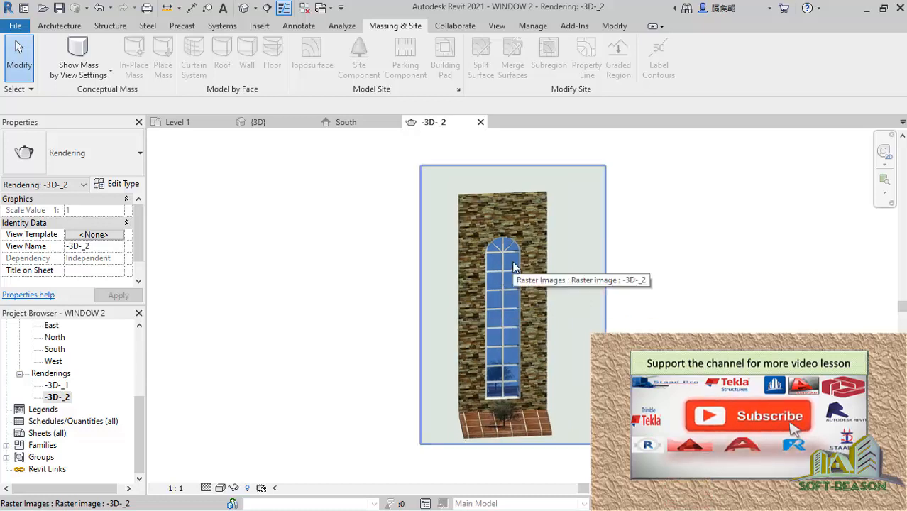